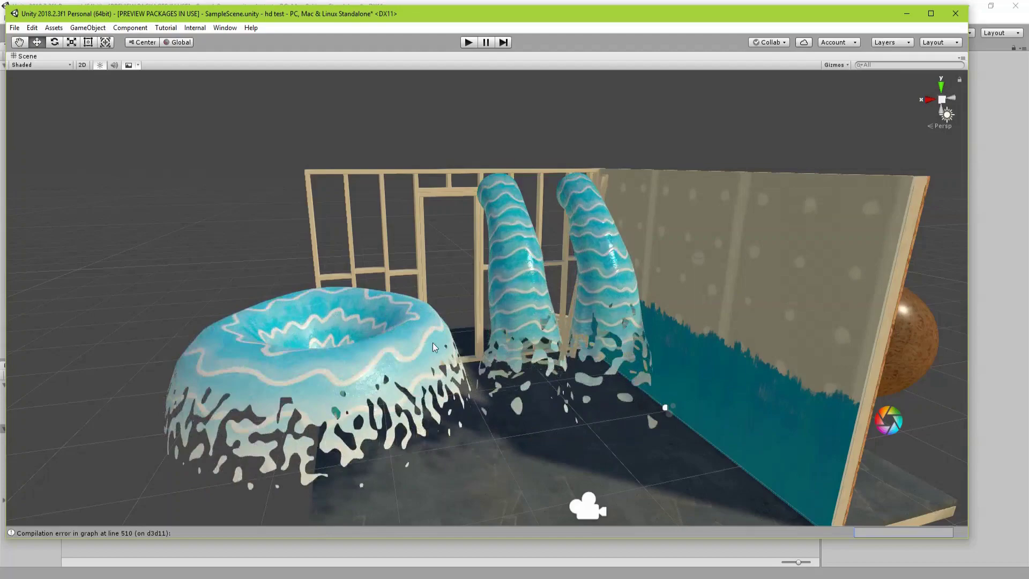
{"action": "left_click", "coordinate": [406, 342]}
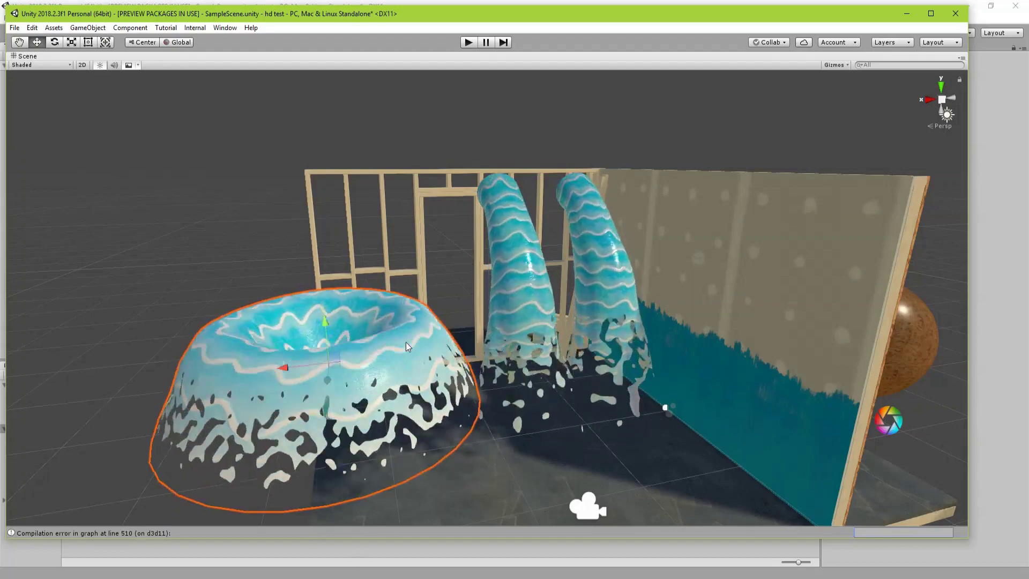
{"action": "left_click", "coordinate": [504, 262]}
{"action": "left_click", "coordinate": [262, 254]}
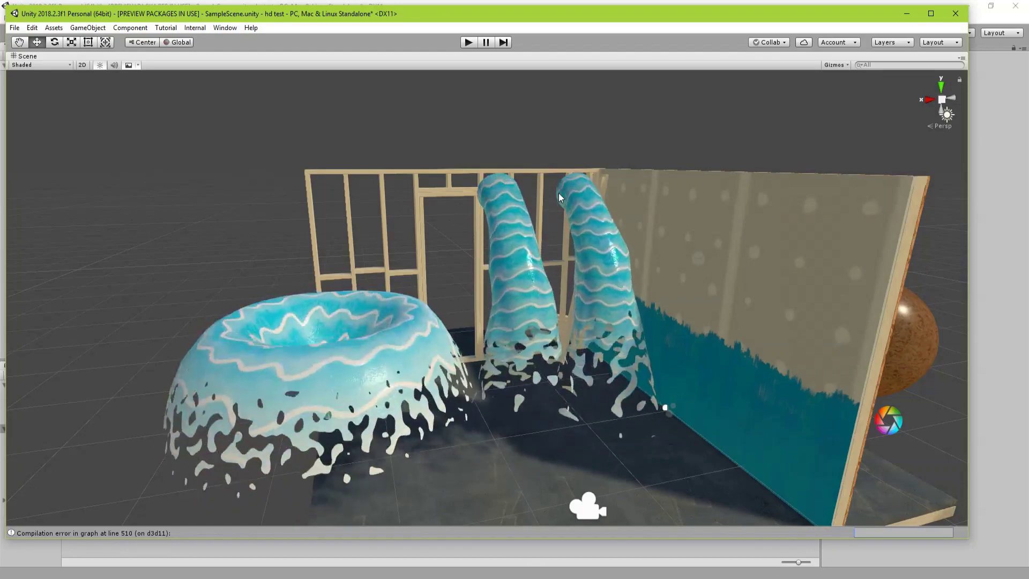
{"action": "left_click_drag", "start_coordinate": [465, 228], "coordinate": [492, 240], "text": "alt"}
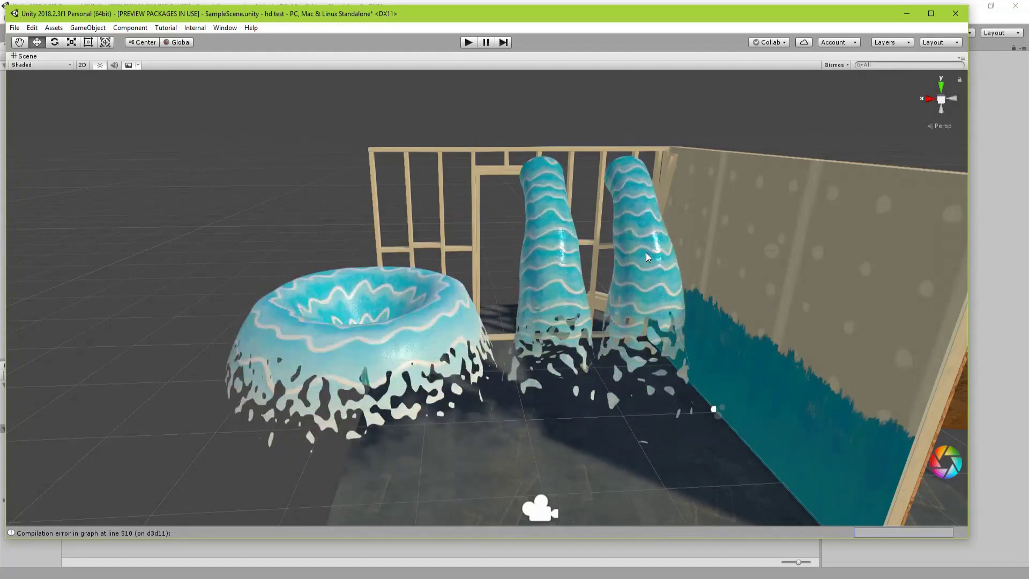
Select the curved horn nearest the painted wall, restore the full editor layout and widen the Scene and Game views.
{"action": "left_click", "coordinate": [645, 252]}
{"action": "key", "text": "shift+space"}
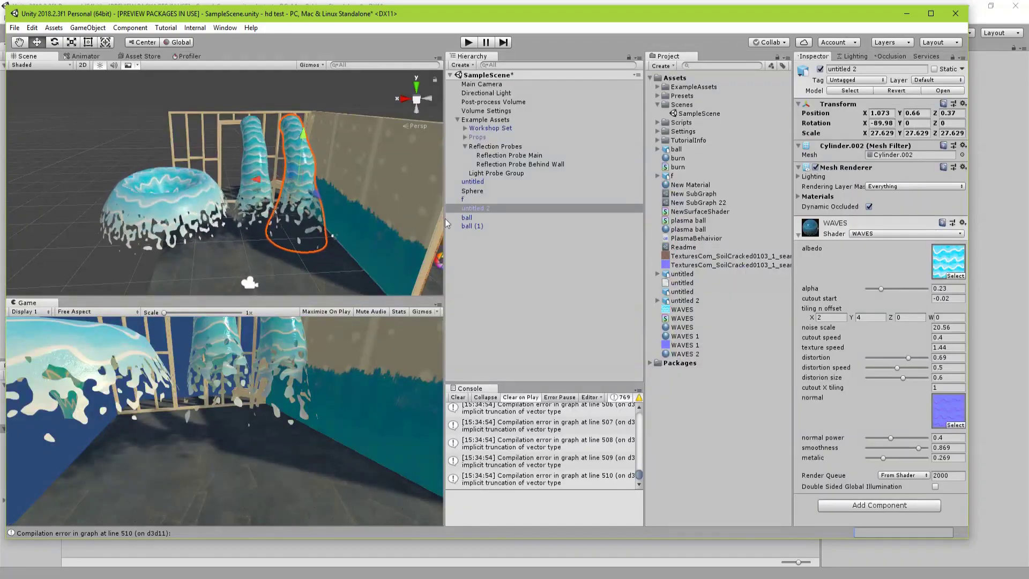
{"action": "left_click_drag", "start_coordinate": [446, 215], "coordinate": [585, 215]}
{"action": "scroll", "coordinate": [387, 185], "scroll_direction": "up", "scroll_amount": 5}
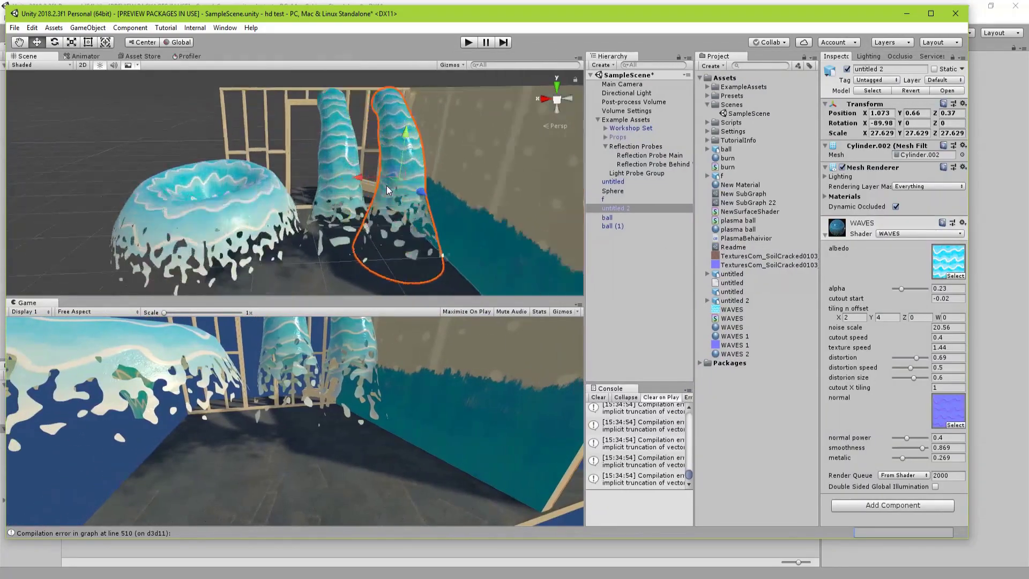
{"action": "scroll", "coordinate": [391, 198], "scroll_direction": "down", "scroll_amount": 5}
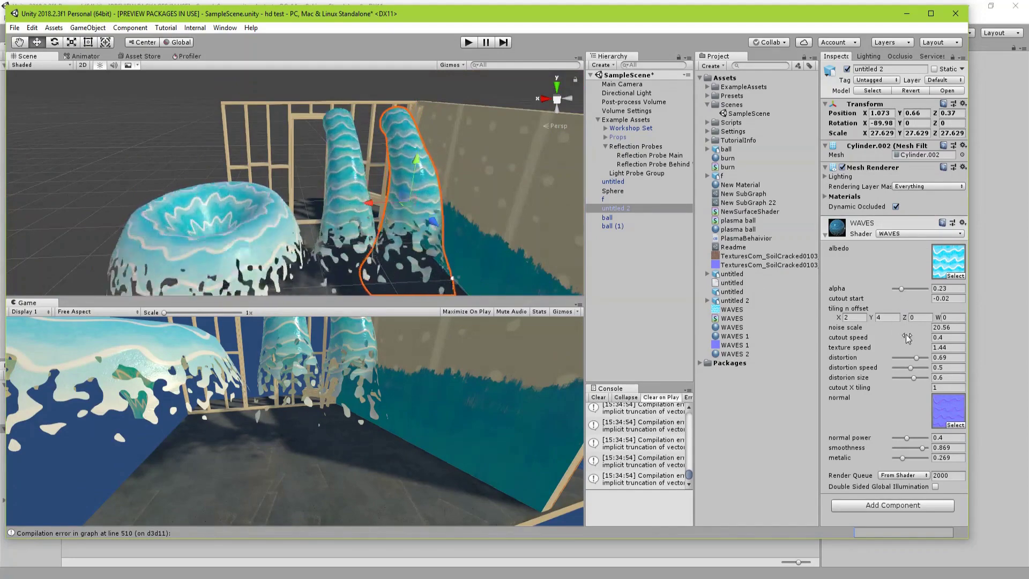
Set the WAVES material's noise scale to 16.99, cutout start to 0, alpha to 0.33, cutout speed to 0.27 and texture speed to 1.96.
{"action": "left_click_drag", "start_coordinate": [888, 329], "coordinate": [837, 320]}
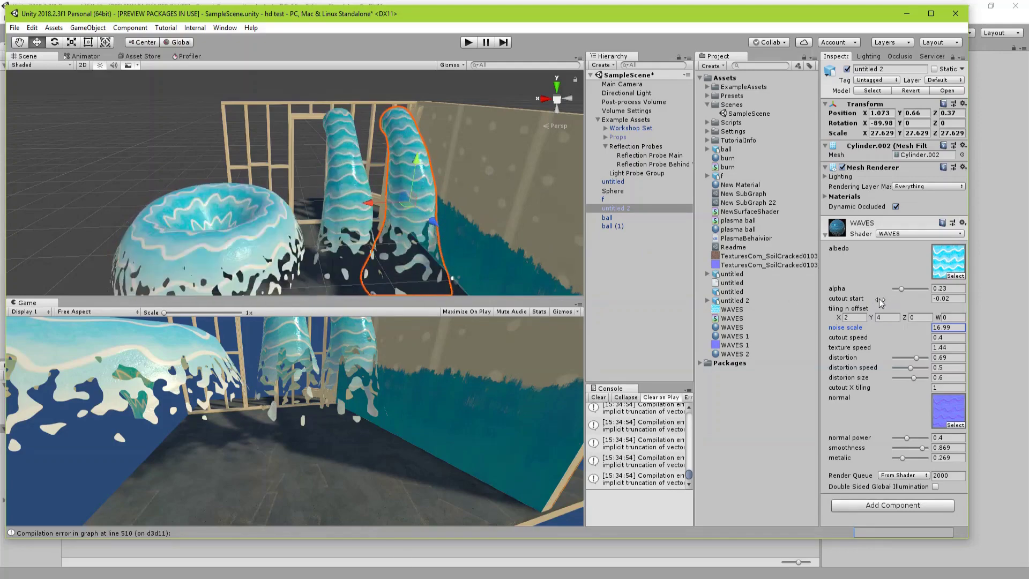
{"action": "left_click_drag", "start_coordinate": [878, 297], "coordinate": [906, 288]}
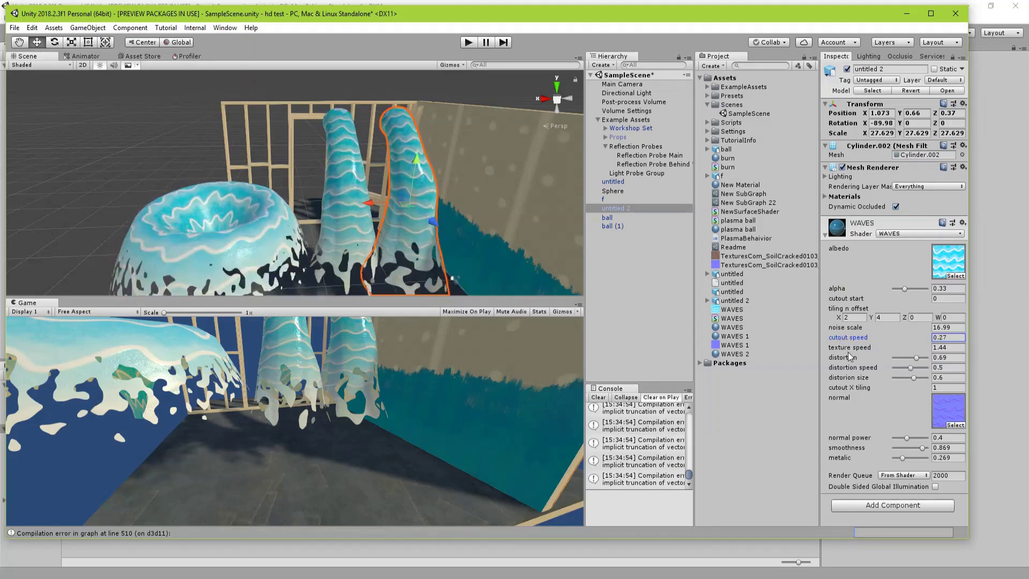
{"action": "mouse_move", "coordinate": [850, 346]}
{"action": "left_mouse_down"}
{"action": "mouse_move", "coordinate": [872, 349]}
{"action": "mouse_move", "coordinate": [863, 352]}
{"action": "left_mouse_up"}
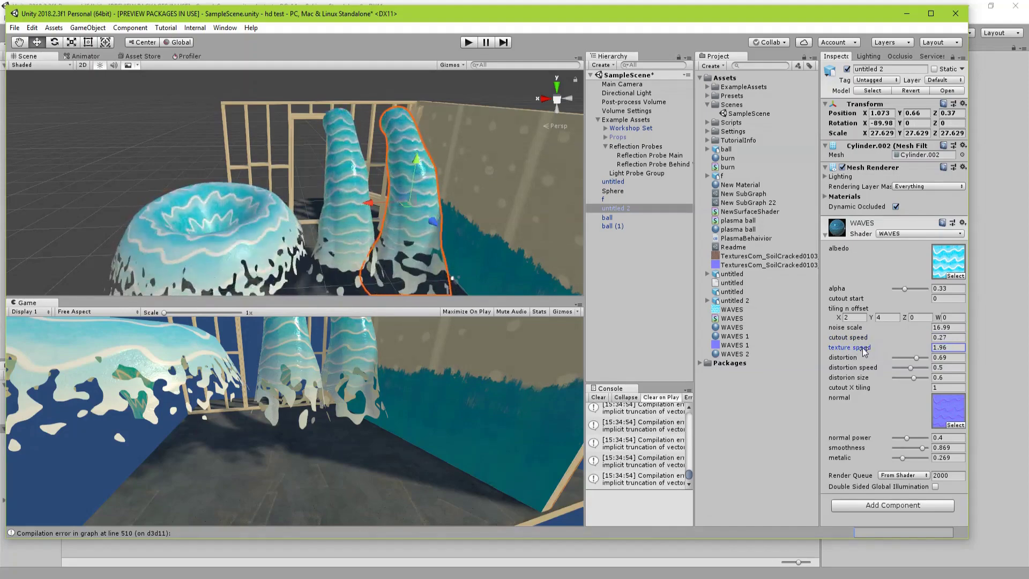
Set the WAVES material's distortion to 0.54, distortion speed to 0.61, distortion size to 0.52 and cutout X tiling to 1.38.
{"action": "left_click", "coordinate": [915, 358]}
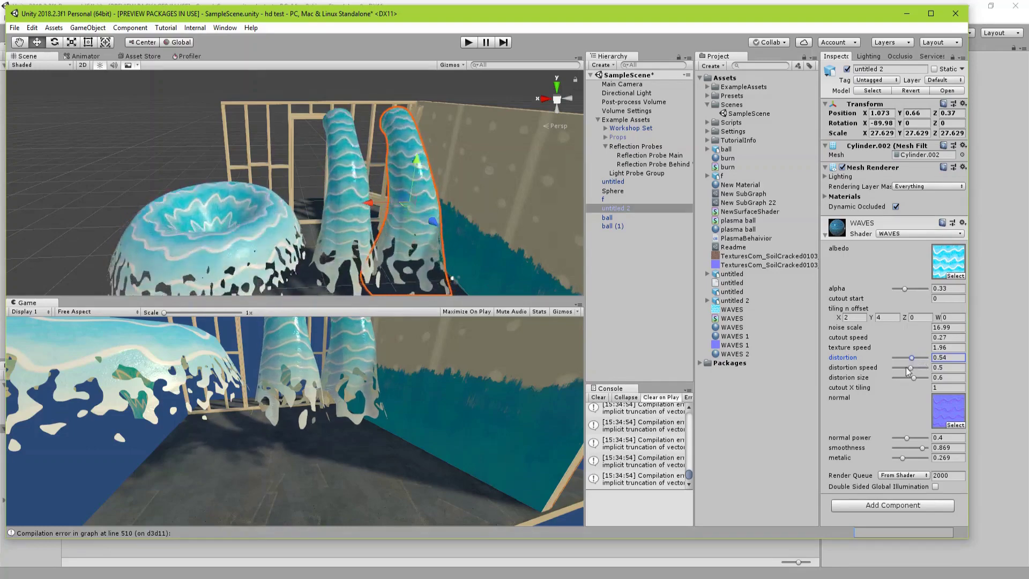
{"action": "left_click_drag", "start_coordinate": [910, 367], "coordinate": [917, 367]}
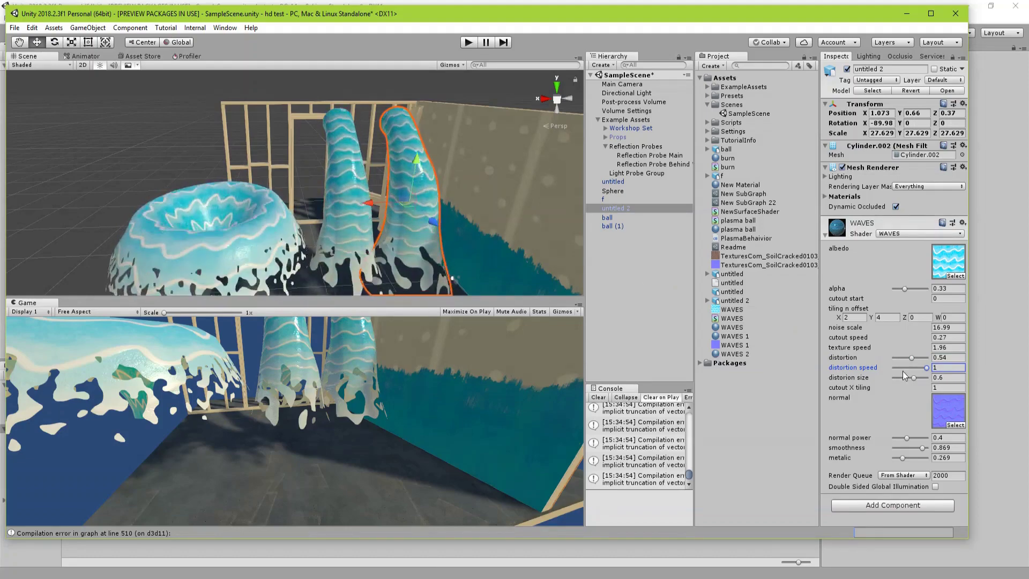
{"action": "left_click_drag", "start_coordinate": [902, 369], "coordinate": [930, 377]}
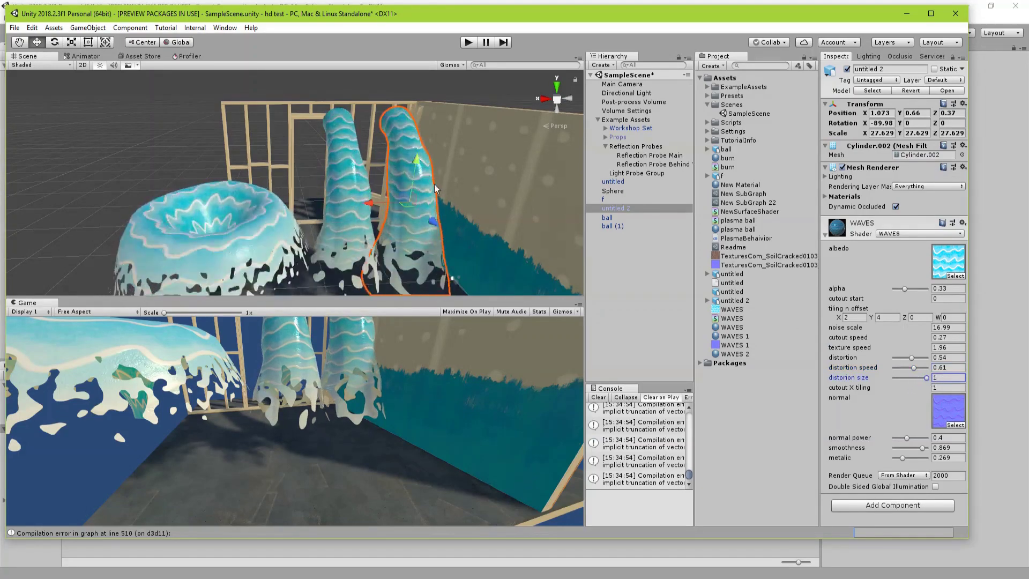
{"action": "left_click_drag", "start_coordinate": [918, 377], "coordinate": [911, 378]}
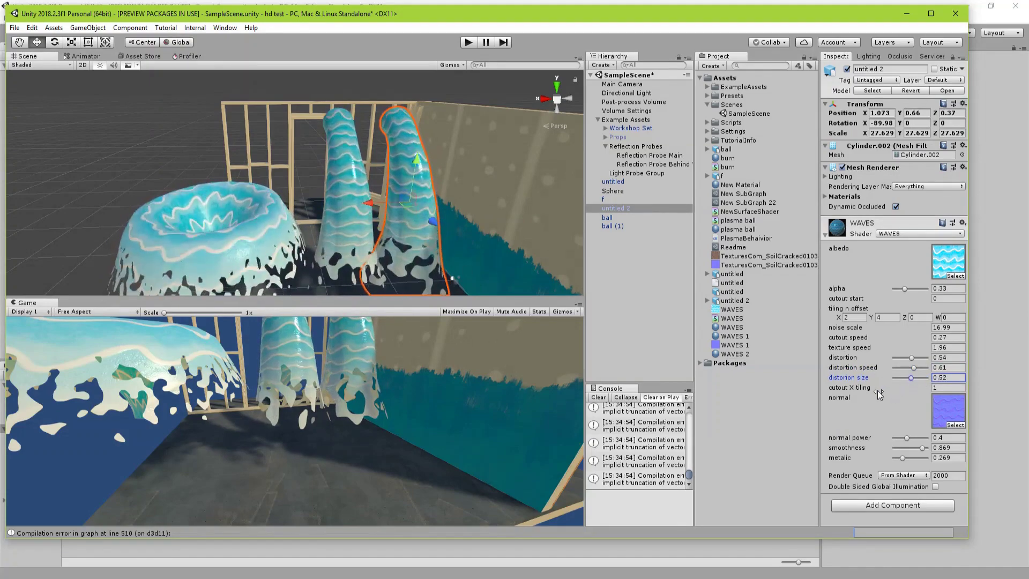
{"action": "left_click_drag", "start_coordinate": [876, 390], "coordinate": [886, 390]}
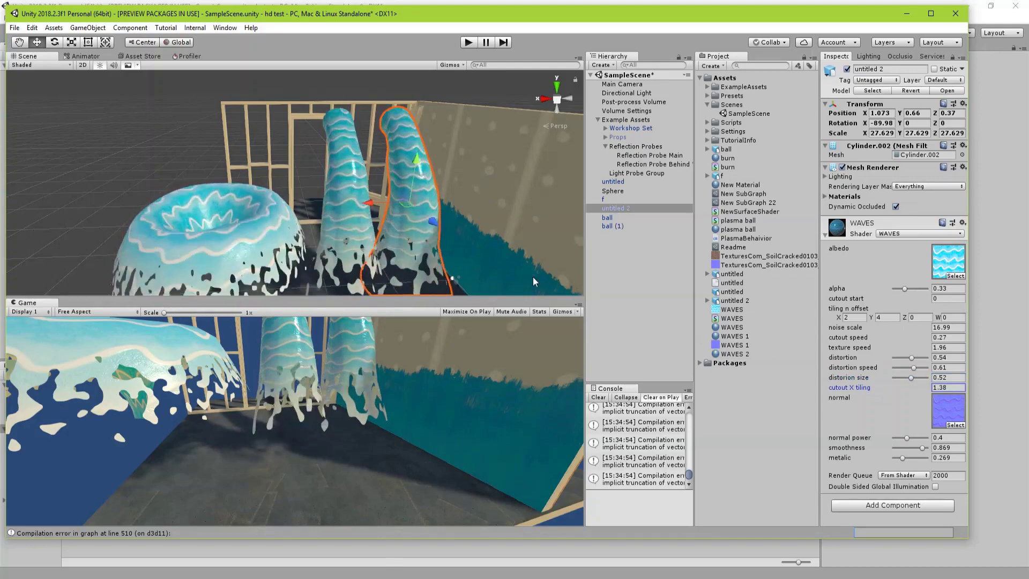
On the donut's WAVES 1 material, set cutout X tiling to 3.37, normal power to 0.61 and smoothness to 0.84, and raise the metallic value.
{"action": "left_click", "coordinate": [264, 247]}
{"action": "left_click", "coordinate": [824, 234]}
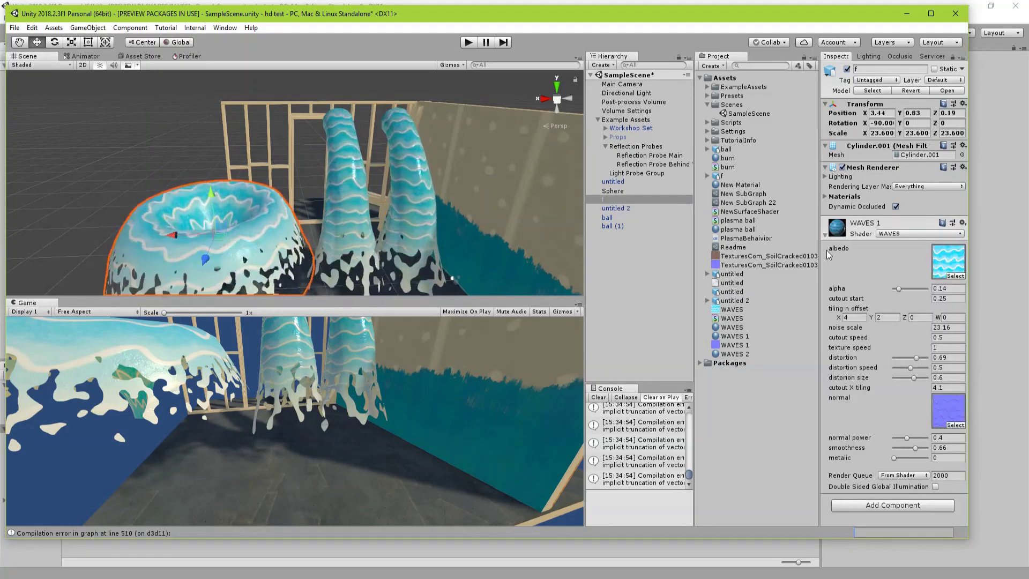
{"action": "left_click_drag", "start_coordinate": [909, 388], "coordinate": [888, 385]}
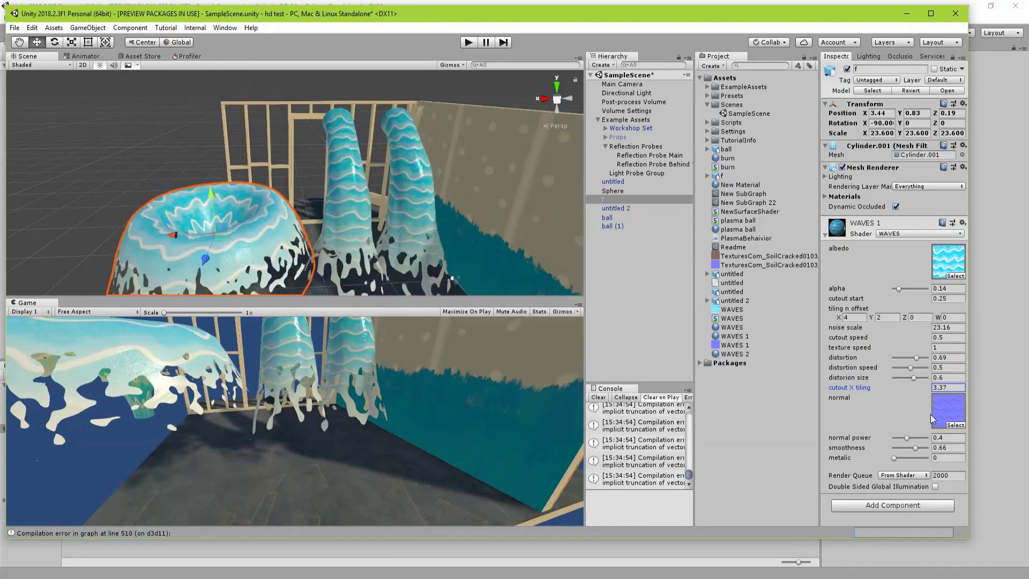
{"action": "left_click_drag", "start_coordinate": [906, 438], "coordinate": [923, 438]}
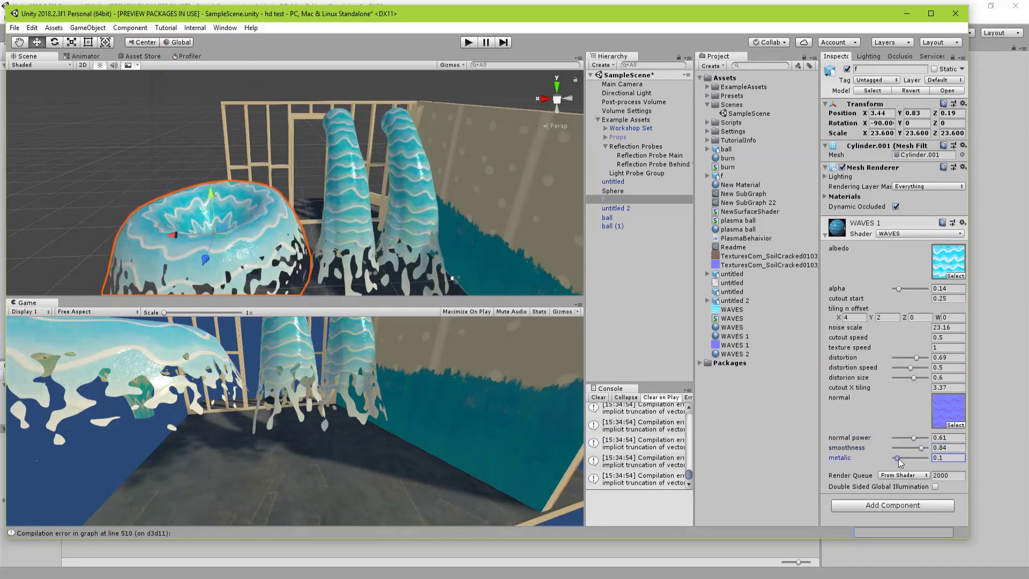
{"action": "mouse_move", "coordinate": [899, 462]}
{"action": "left_mouse_down"}
{"action": "mouse_move", "coordinate": [926, 462]}
{"action": "mouse_move", "coordinate": [908, 462]}
{"action": "left_mouse_up"}
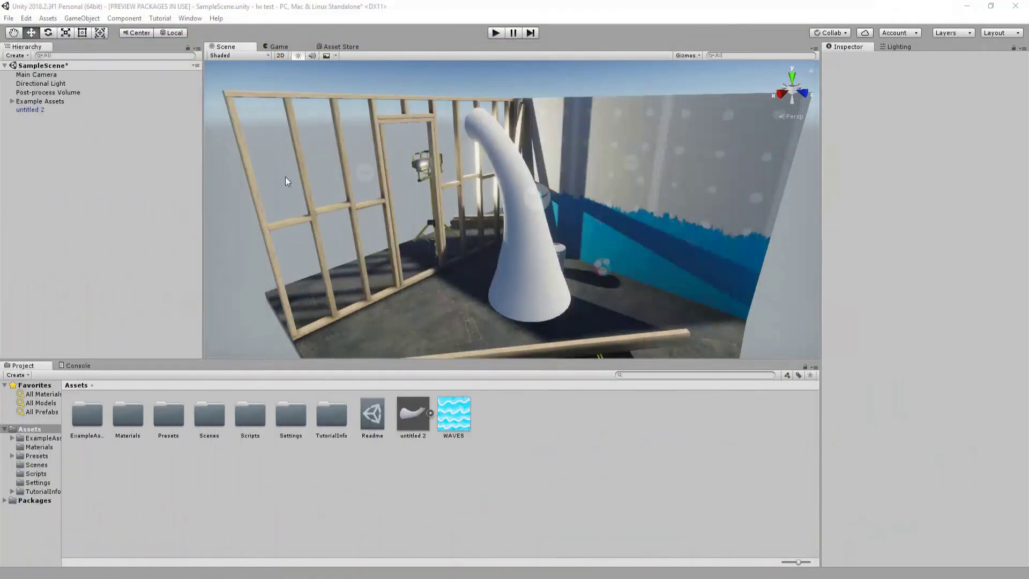
Select the white horn in the lw test scene, switch to Blender and examine its UV layout with the whole mesh selected.
{"action": "left_click", "coordinate": [512, 158]}
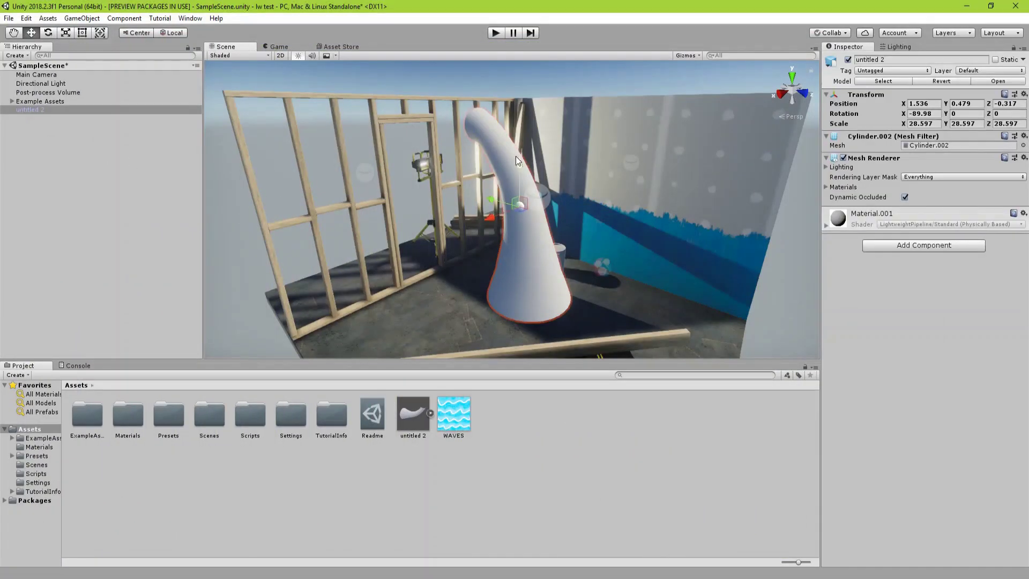
{"action": "middle_click_drag", "start_coordinate": [584, 211], "coordinate": [593, 224]}
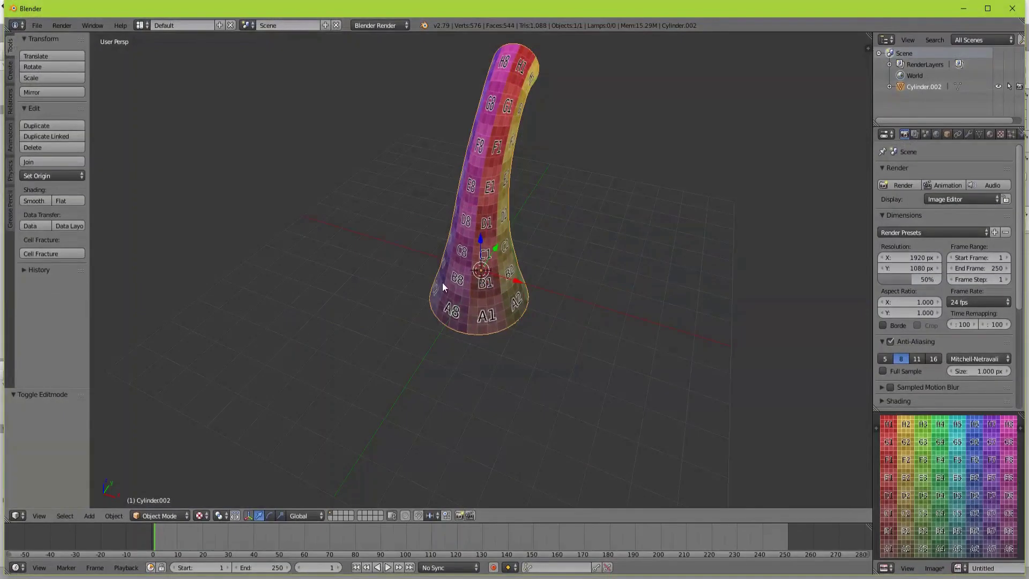
{"action": "key", "text": "a"}
{"action": "middle_click_drag", "start_coordinate": [536, 244], "coordinate": [558, 98]}
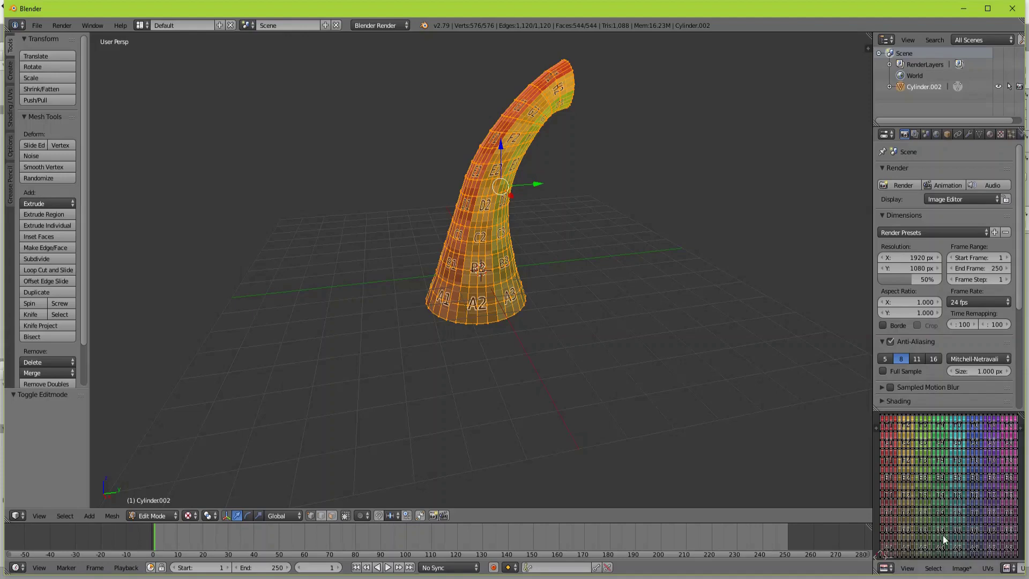
{"action": "scroll", "coordinate": [887, 483], "scroll_direction": "up", "scroll_amount": 6}
{"action": "middle_click_drag", "start_coordinate": [887, 482], "coordinate": [918, 465]}
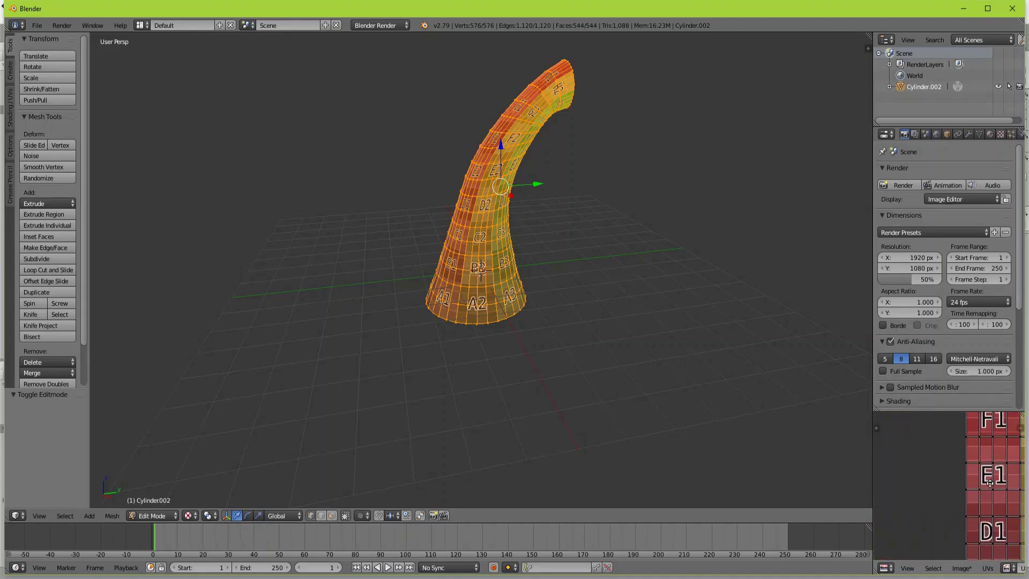
{"action": "scroll", "coordinate": [950, 473], "scroll_direction": "down", "scroll_amount": 8, "text": "ctrl"}
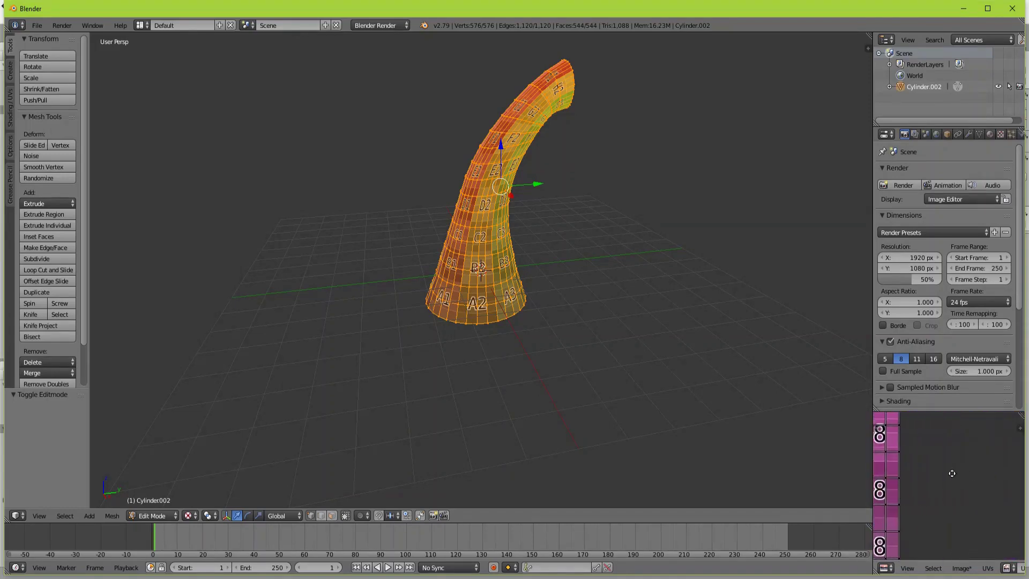
{"action": "scroll", "coordinate": [911, 477], "scroll_direction": "down", "scroll_amount": 8}
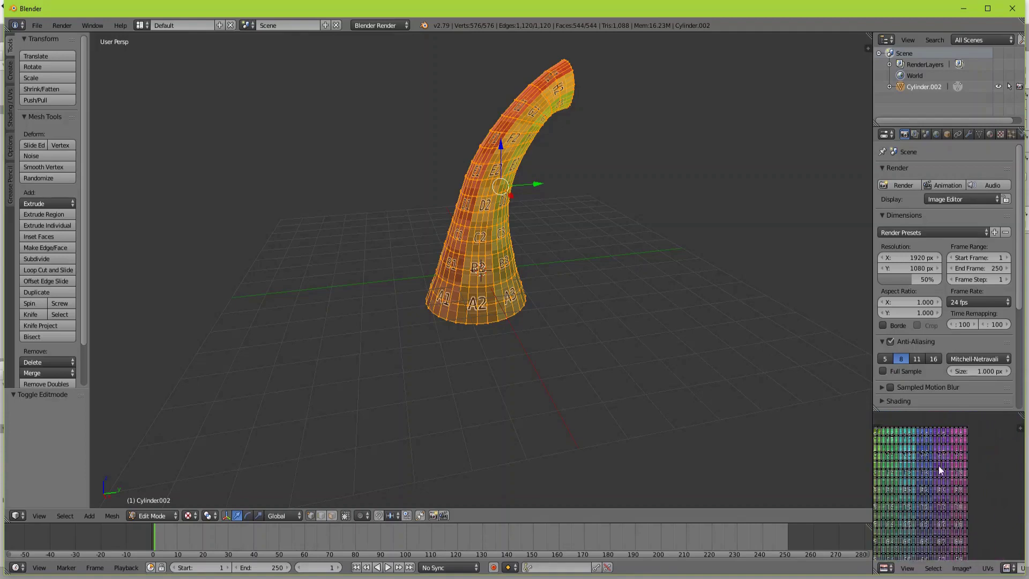
{"action": "scroll", "coordinate": [986, 453], "scroll_direction": "up", "scroll_amount": 3}
{"action": "scroll", "coordinate": [959, 437], "scroll_direction": "up", "scroll_amount": 3}
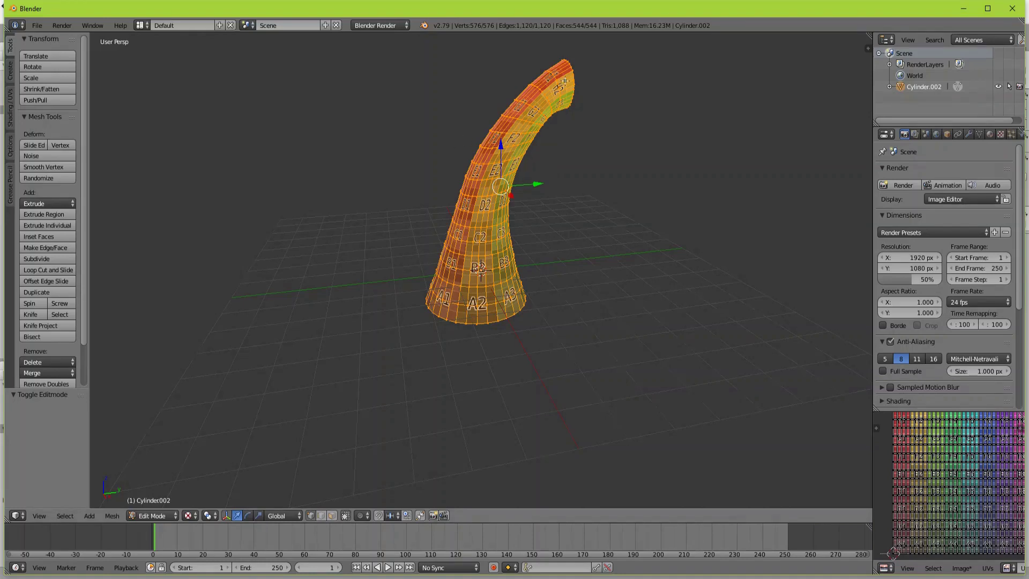
{"action": "middle_click_drag", "start_coordinate": [595, 220], "coordinate": [567, 217]}
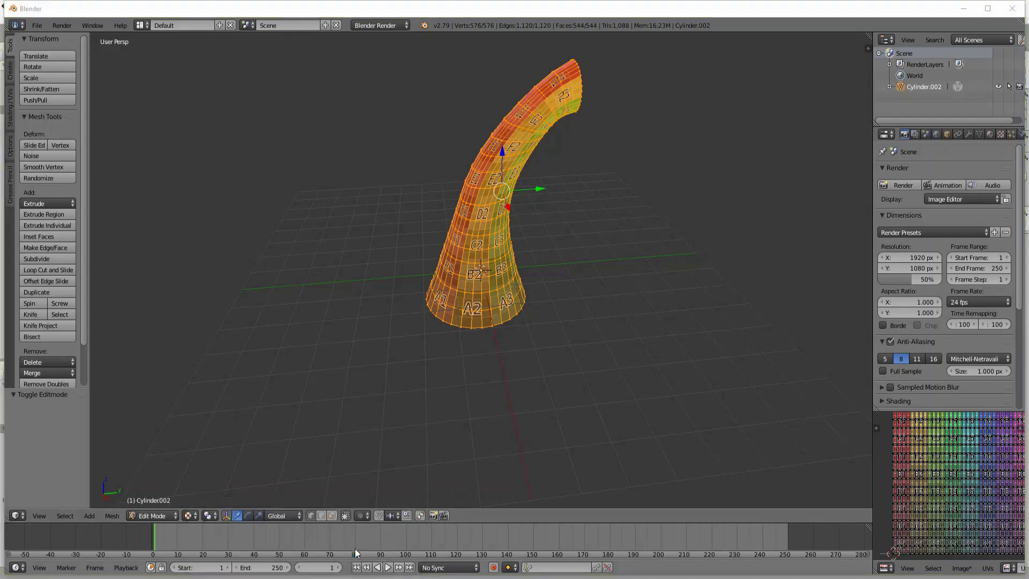
Switch back to Unity and inspect the WAVES texture's import settings and the white horn it is meant for.
{"action": "left_click", "coordinate": [246, 546]}
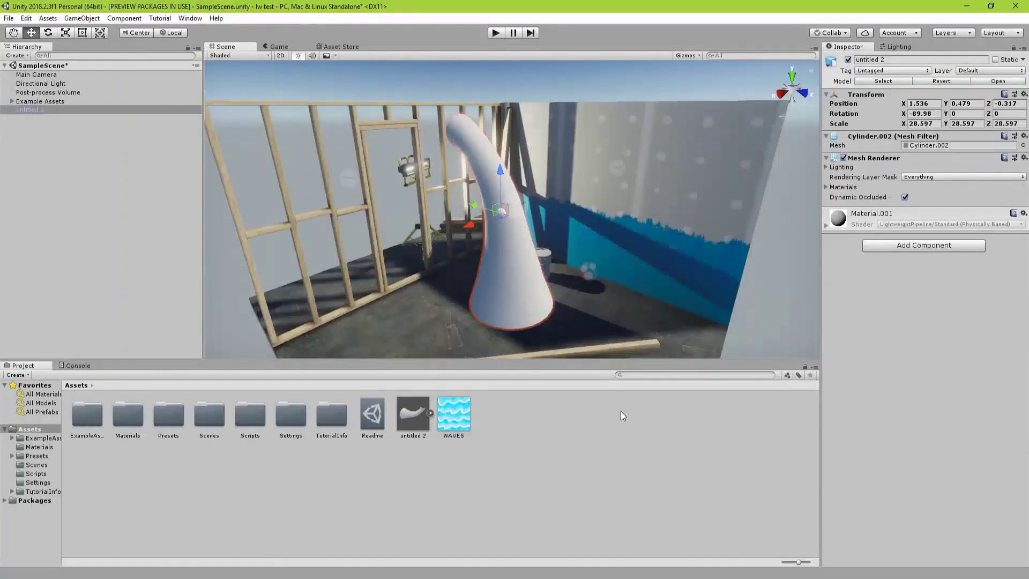
{"action": "left_click", "coordinate": [449, 416]}
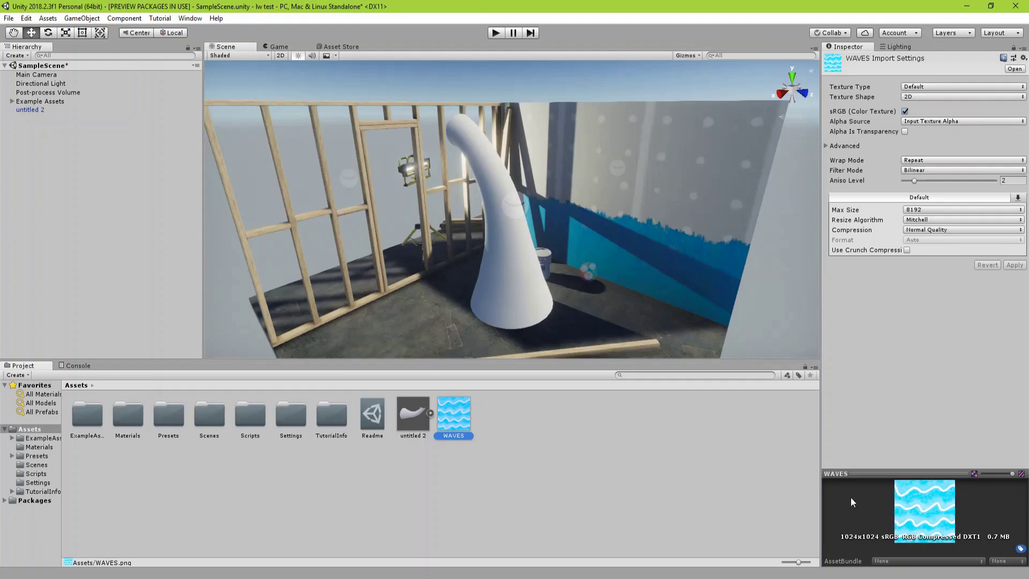
{"action": "left_click", "coordinate": [497, 256]}
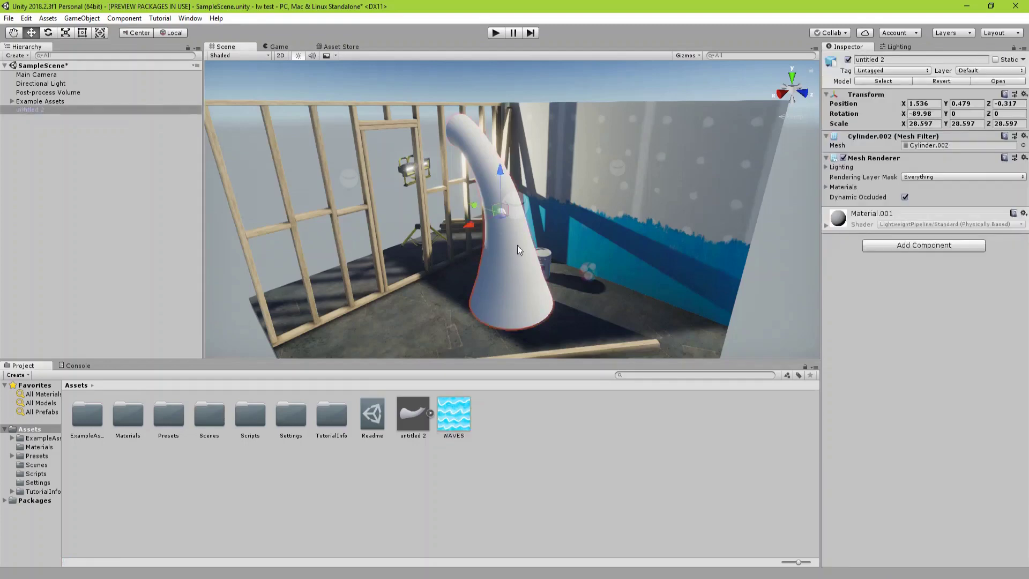
Create a PBR Graph shader named waves in the Assets folder.
{"action": "right_click", "coordinate": [499, 427]}
{"action": "mouse_move", "coordinate": [549, 166]}
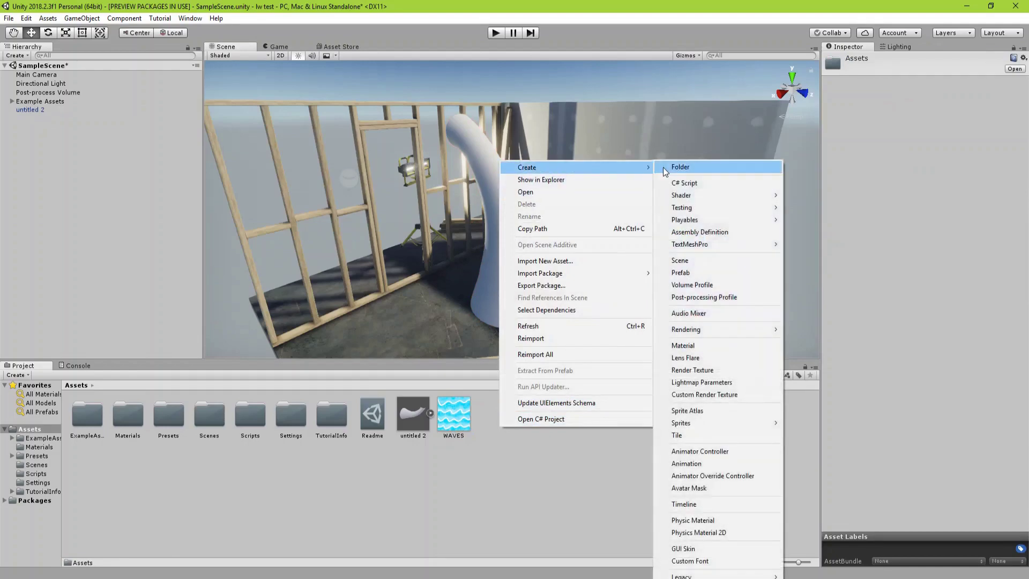
{"action": "mouse_move", "coordinate": [694, 195]}
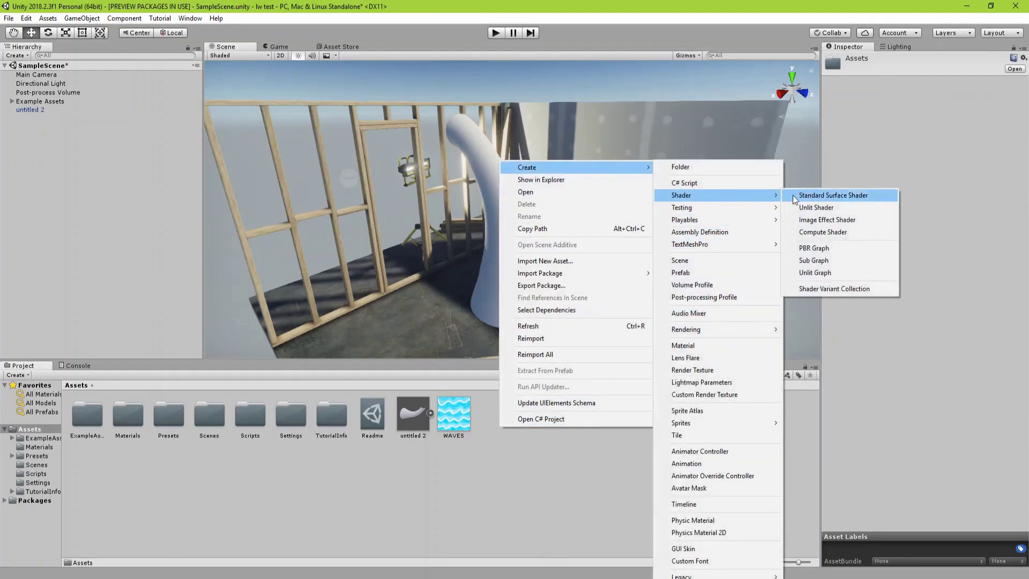
{"action": "left_click", "coordinate": [811, 249]}
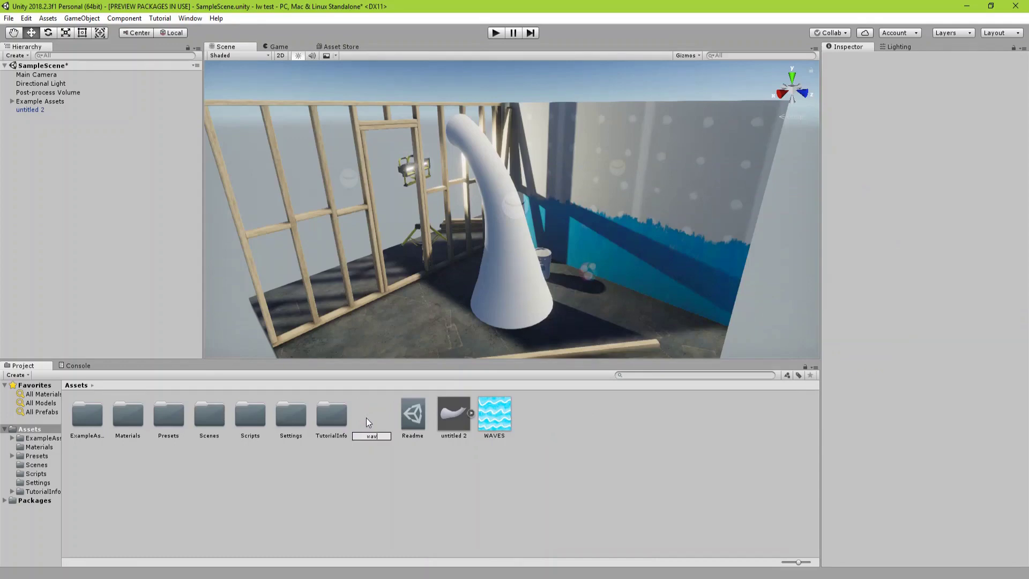
{"action": "type", "text": "waves"}
{"action": "key", "text": "Return"}
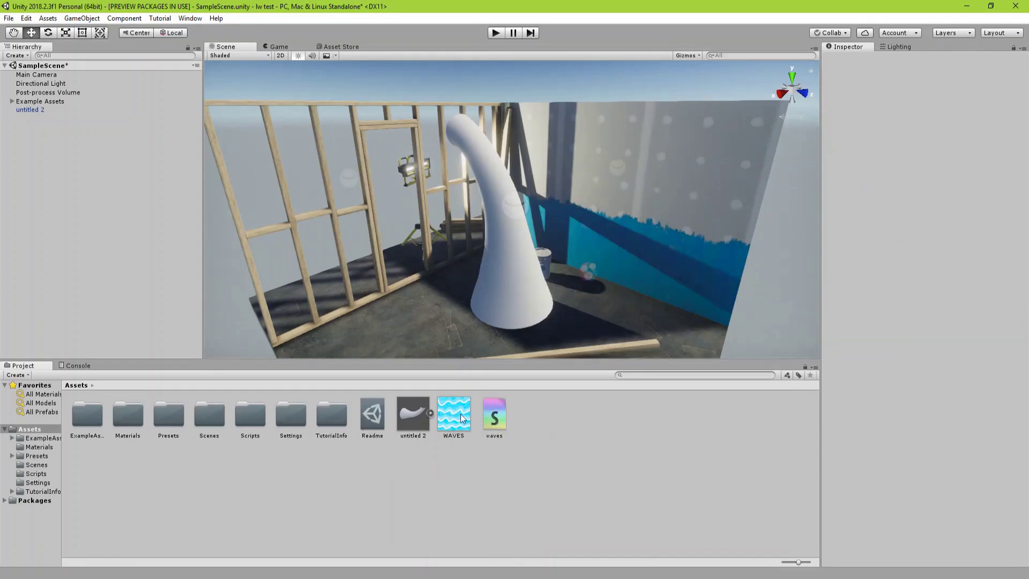
Open the waves shader graph, enlarge its window and move the PBR Master node to free space for its input nodes.
{"action": "double_click", "coordinate": [503, 418]}
{"action": "left_click_drag", "start_coordinate": [459, 110], "coordinate": [353, 29]}
{"action": "left_click_drag", "start_coordinate": [619, 413], "coordinate": [985, 536]}
{"action": "left_click_drag", "start_coordinate": [388, 113], "coordinate": [719, 148]}
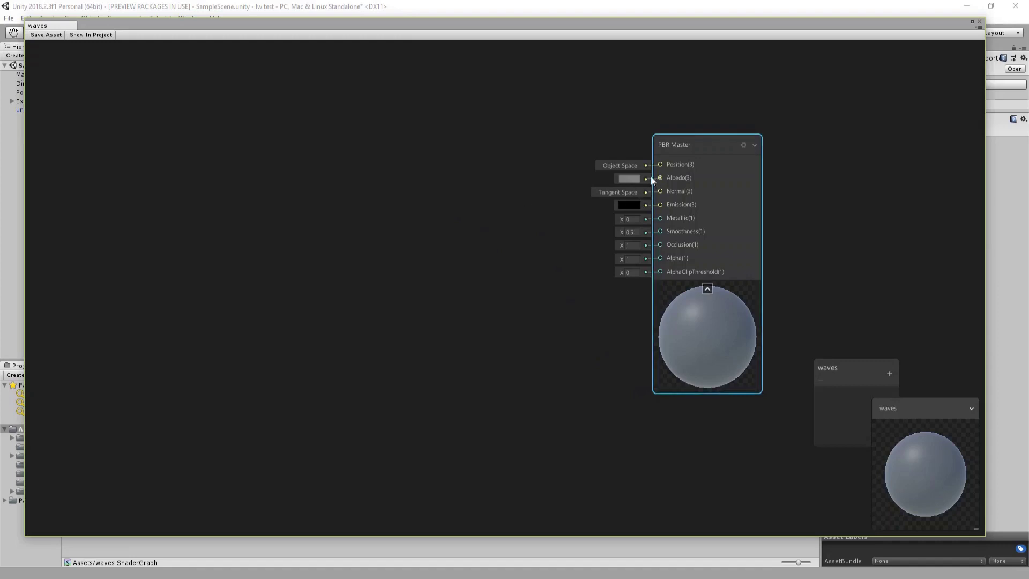
Move the waves property blackboard away from the preview to a free corner of the graph and enlarge it.
{"action": "right_click", "coordinate": [427, 162]}
{"action": "left_click", "coordinate": [454, 169]}
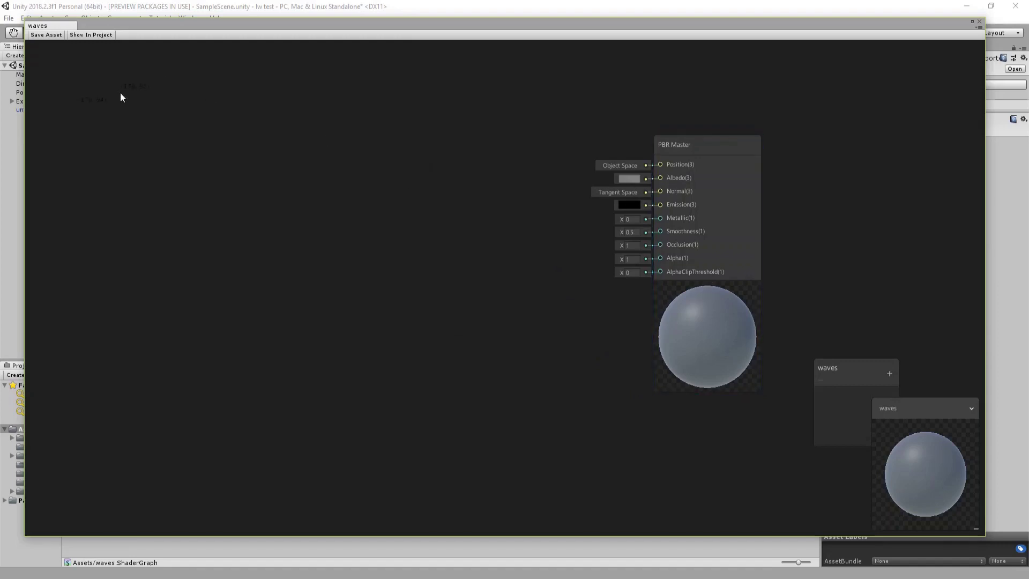
{"action": "left_click_drag", "start_coordinate": [859, 371], "coordinate": [47, 48]}
{"action": "left_click_drag", "start_coordinate": [107, 129], "coordinate": [140, 343]}
Add a Texture2D property named texture to the waves graph.
{"action": "left_click", "coordinate": [132, 56]}
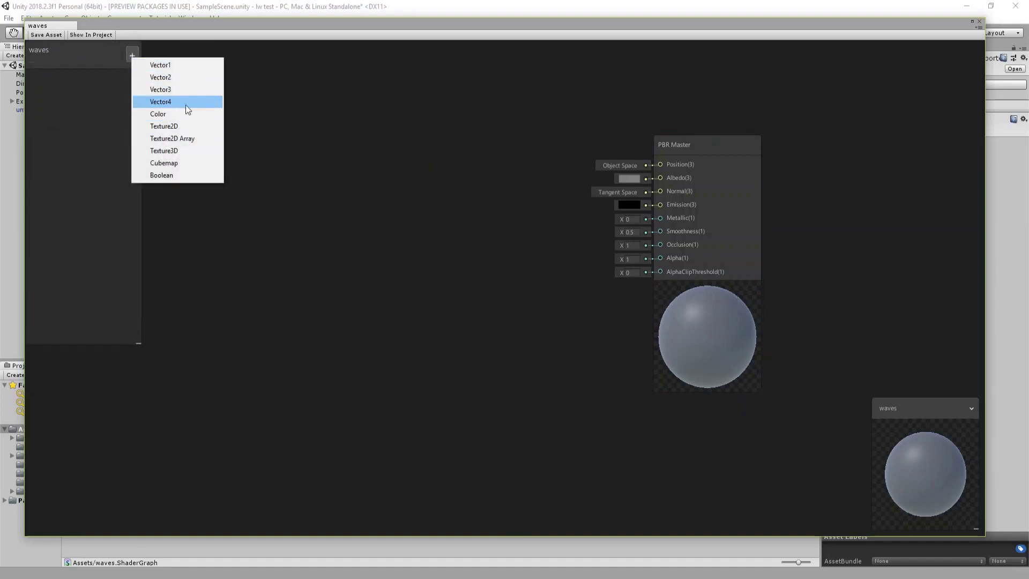
{"action": "left_click", "coordinate": [188, 126]}
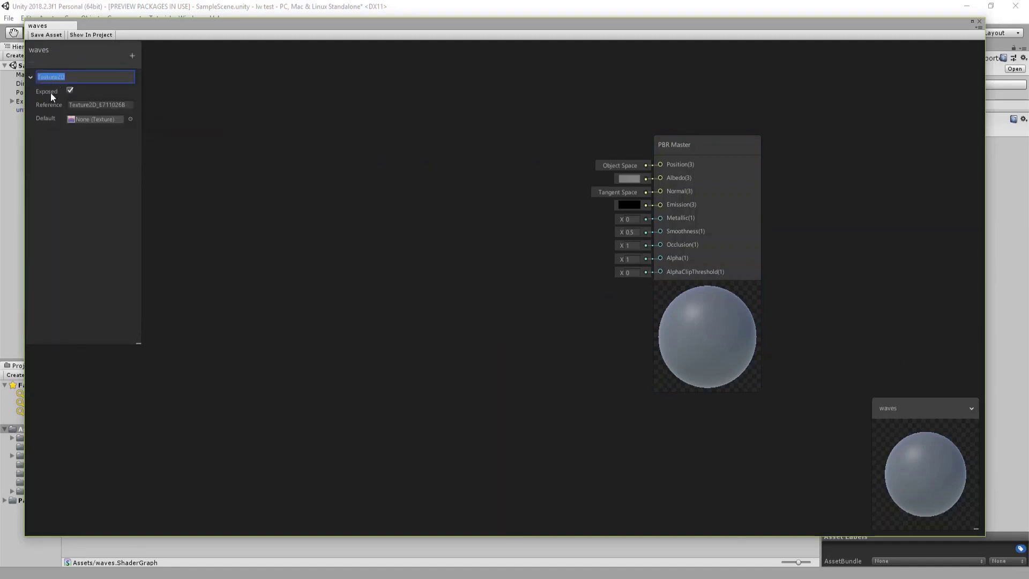
{"action": "type", "text": "texture"}
{"action": "key", "text": "Return"}
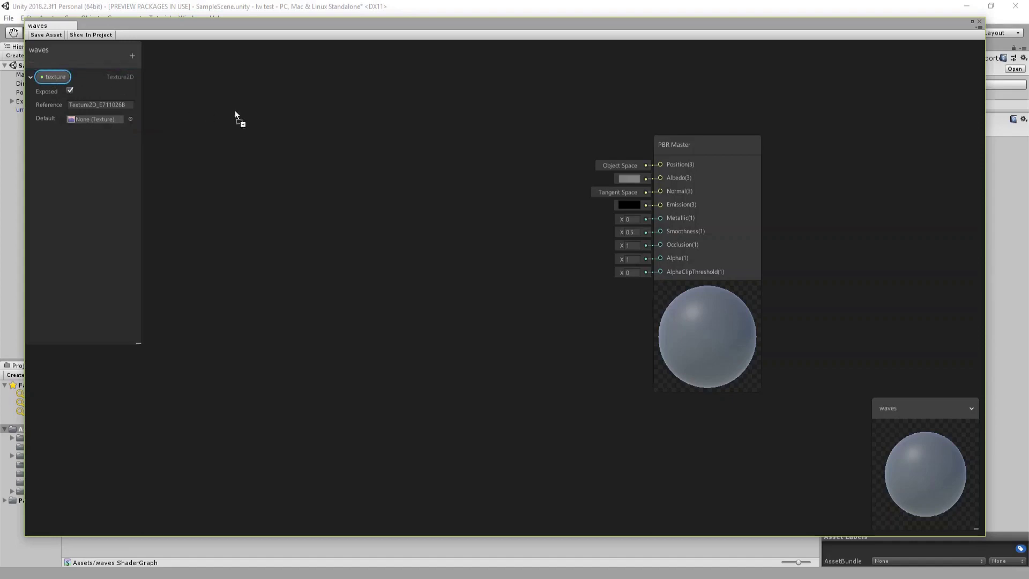
Place the texture property in the graph, feed it into a new Sample Texture 2D node and connect its RGBA output to Albedo.
{"action": "left_click_drag", "start_coordinate": [235, 110], "coordinate": [360, 152]}
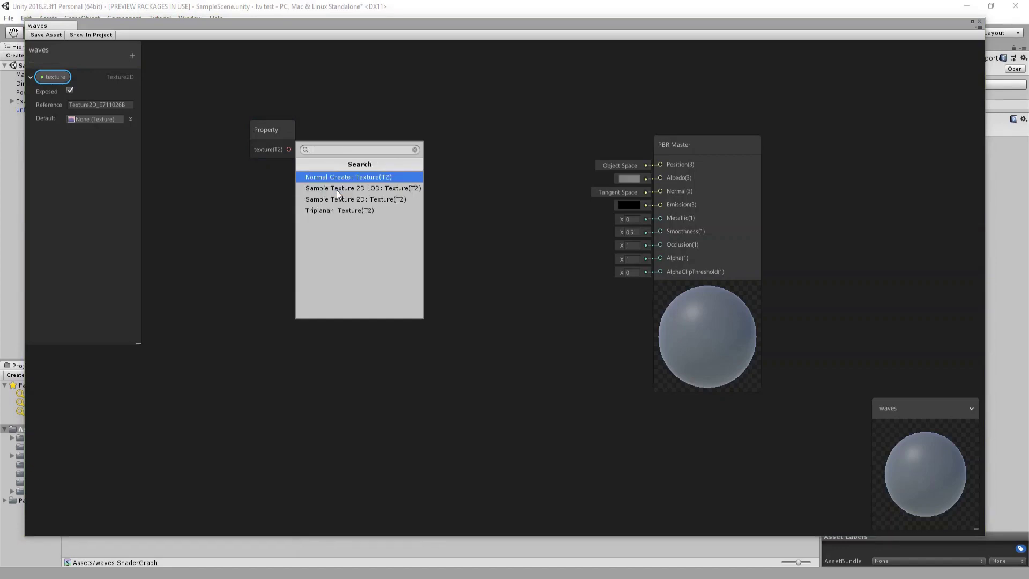
{"action": "key", "text": "Down"}
{"action": "key", "text": "Down"}
{"action": "key", "text": "Return"}
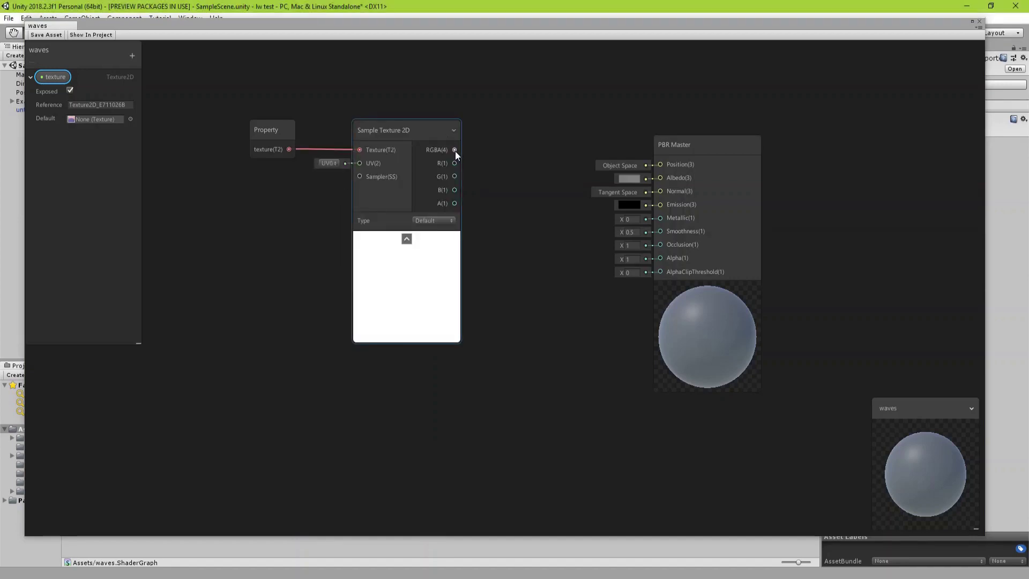
{"action": "left_click_drag", "start_coordinate": [455, 151], "coordinate": [660, 180]}
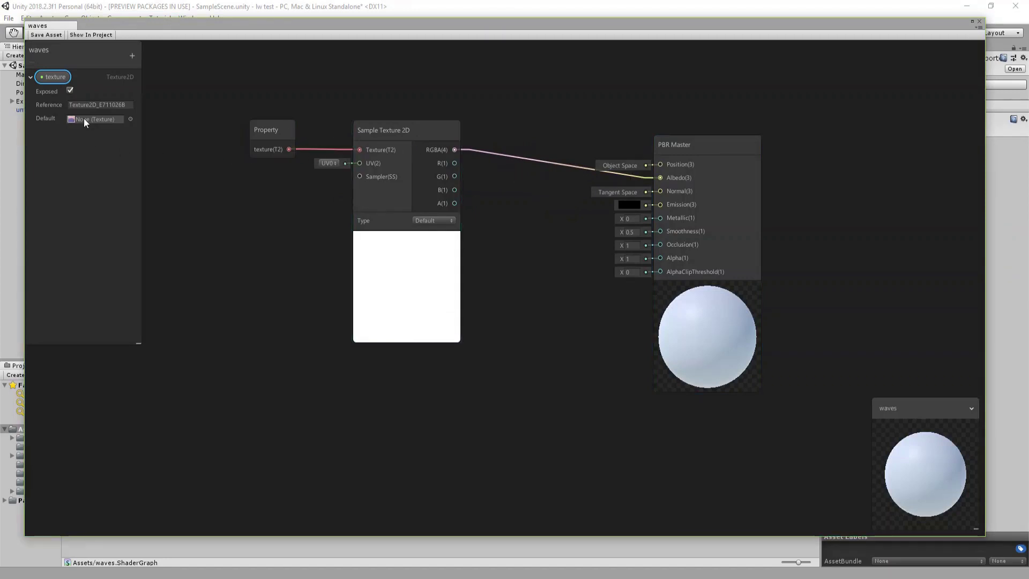
Assign WAVES as the default of the texture property and save the shader asset.
{"action": "left_click", "coordinate": [130, 119]}
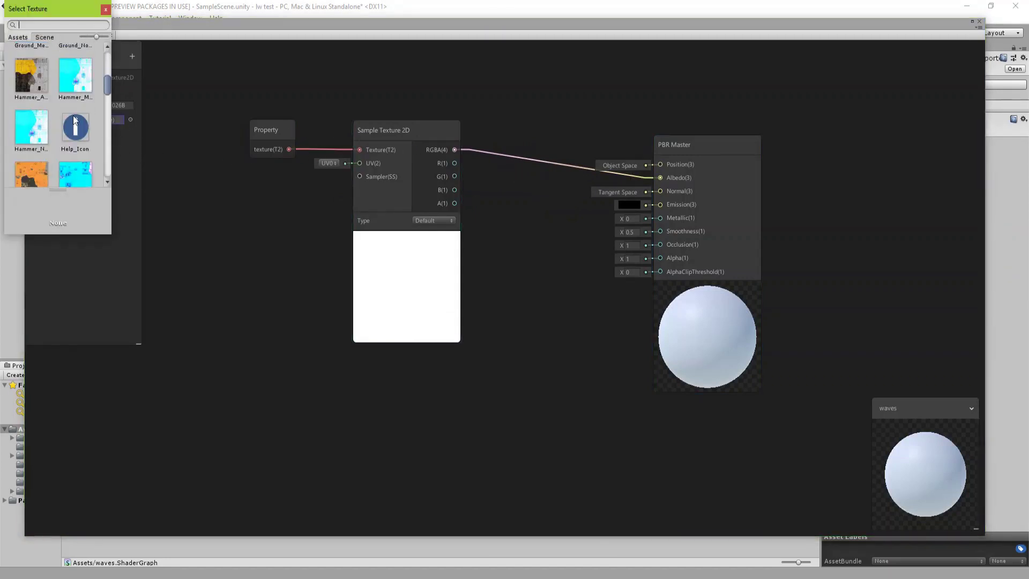
{"action": "type", "text": "wa"}
{"action": "left_click", "coordinate": [75, 155]}
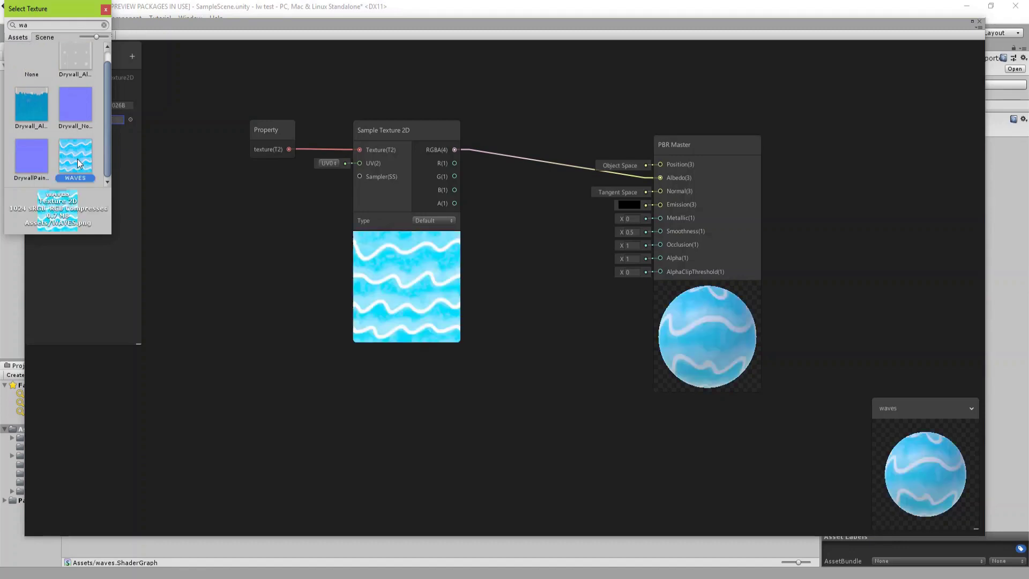
{"action": "left_click", "coordinate": [106, 10]}
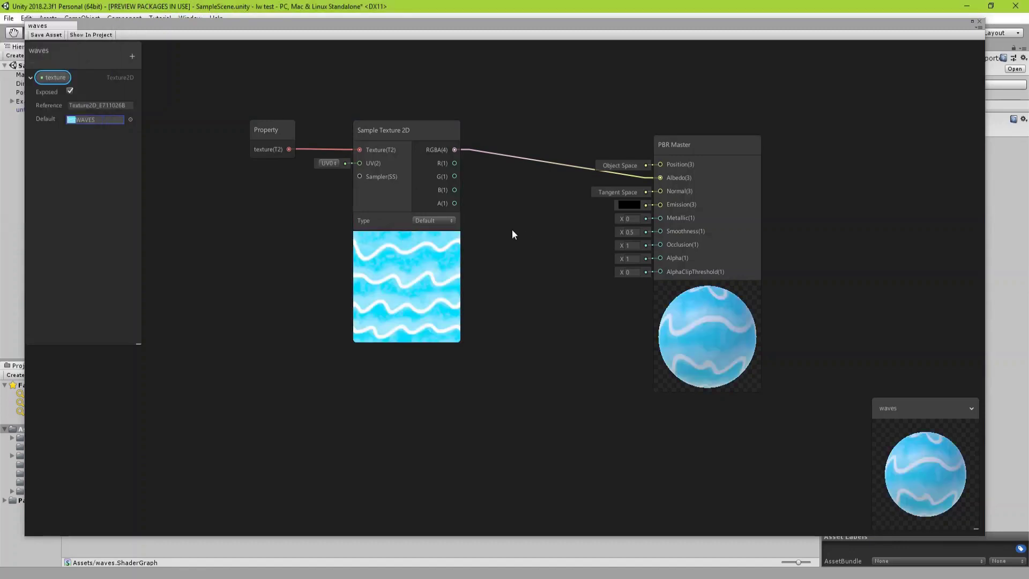
{"action": "left_click", "coordinate": [56, 35]}
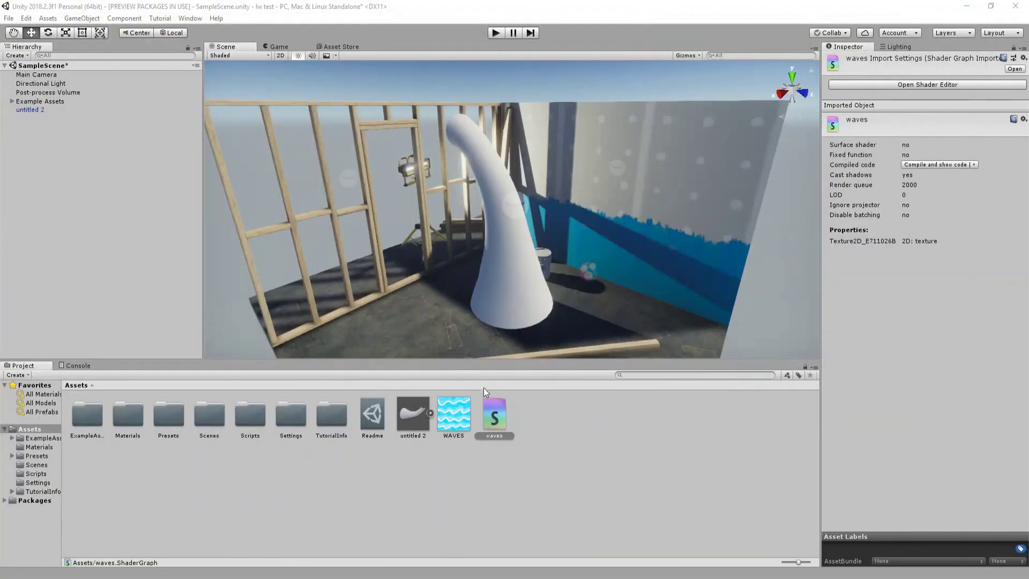
Create a material from the waves shader and apply it to the white horn in the scene.
{"action": "right_click", "coordinate": [495, 423]}
{"action": "mouse_move", "coordinate": [542, 168]}
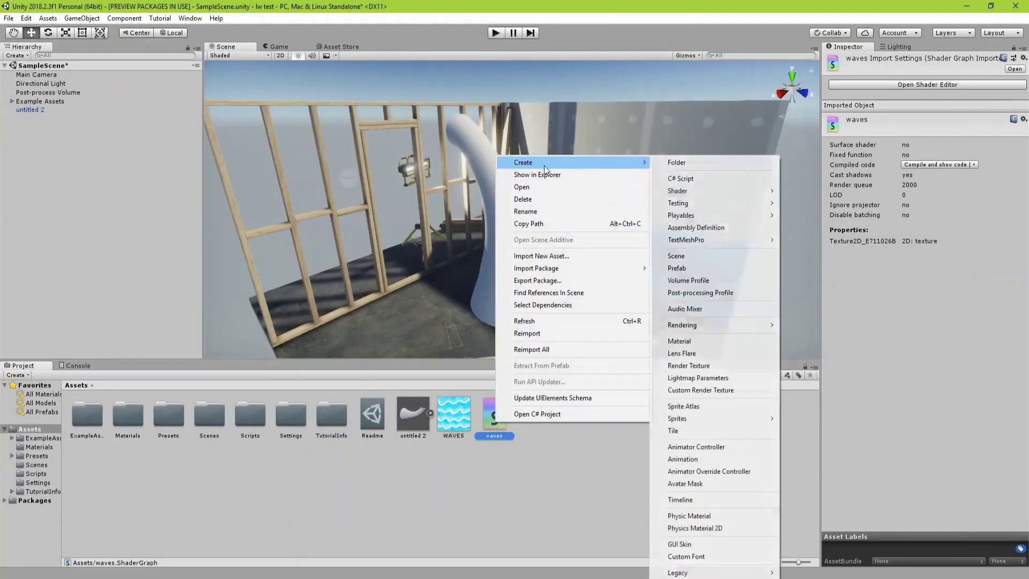
{"action": "left_click", "coordinate": [702, 341]}
{"action": "key", "text": "Return"}
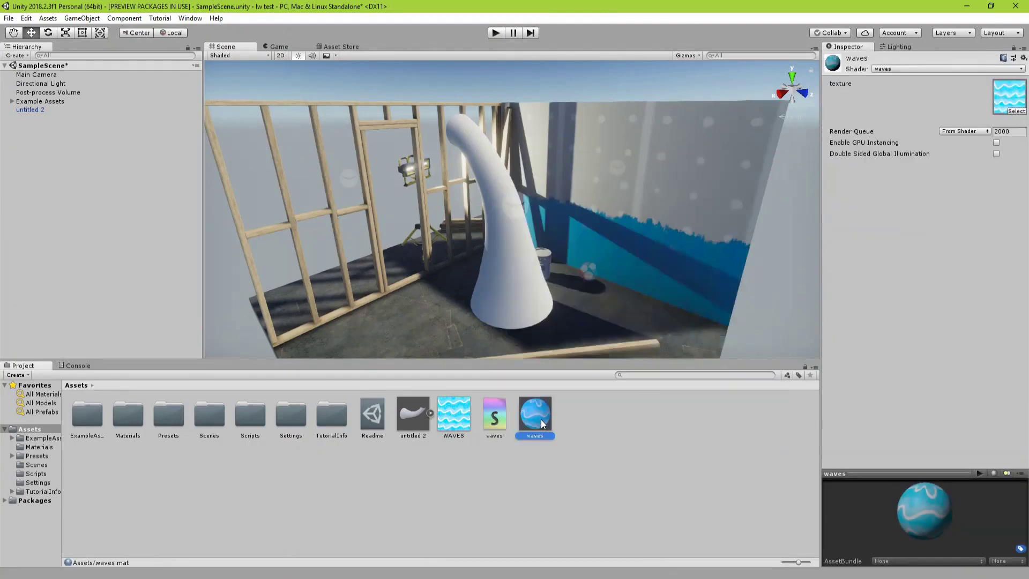
{"action": "left_click_drag", "start_coordinate": [541, 419], "coordinate": [513, 262]}
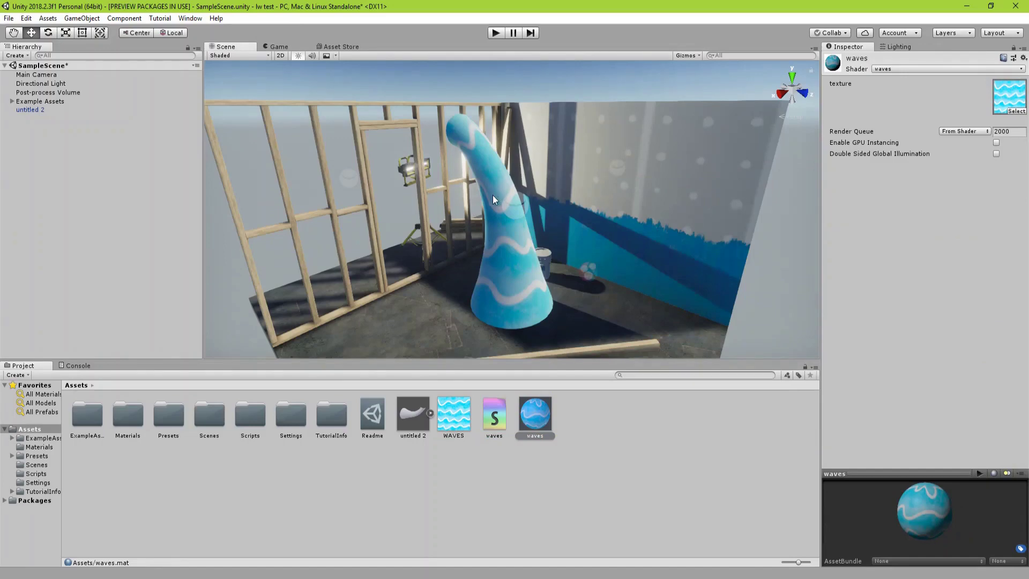
Find the Spot Light under the construction light prop and set its intensity to 2.49.
{"action": "right_click_drag", "start_coordinate": [493, 195], "coordinate": [526, 230]}
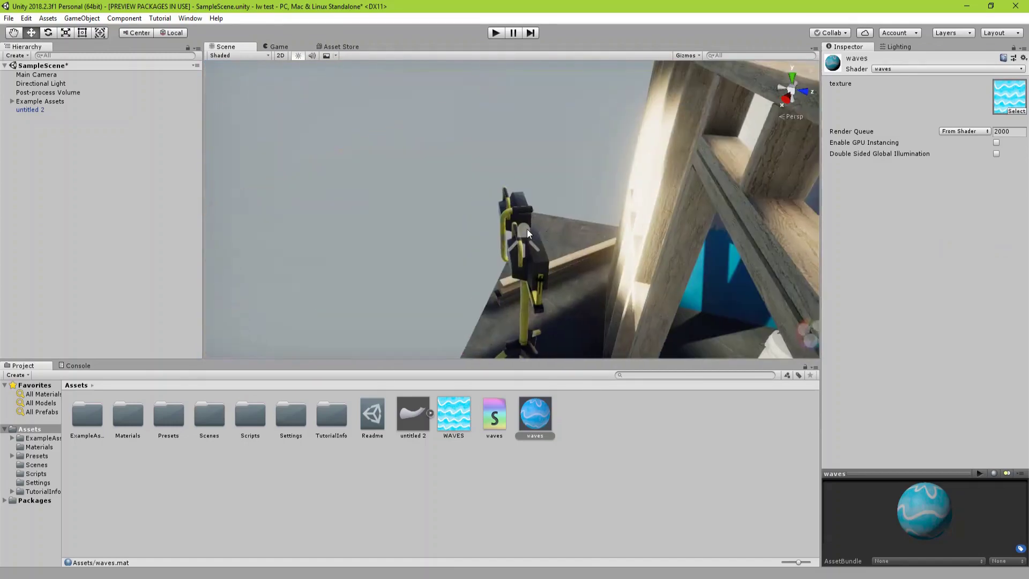
{"action": "left_click", "coordinate": [530, 237]}
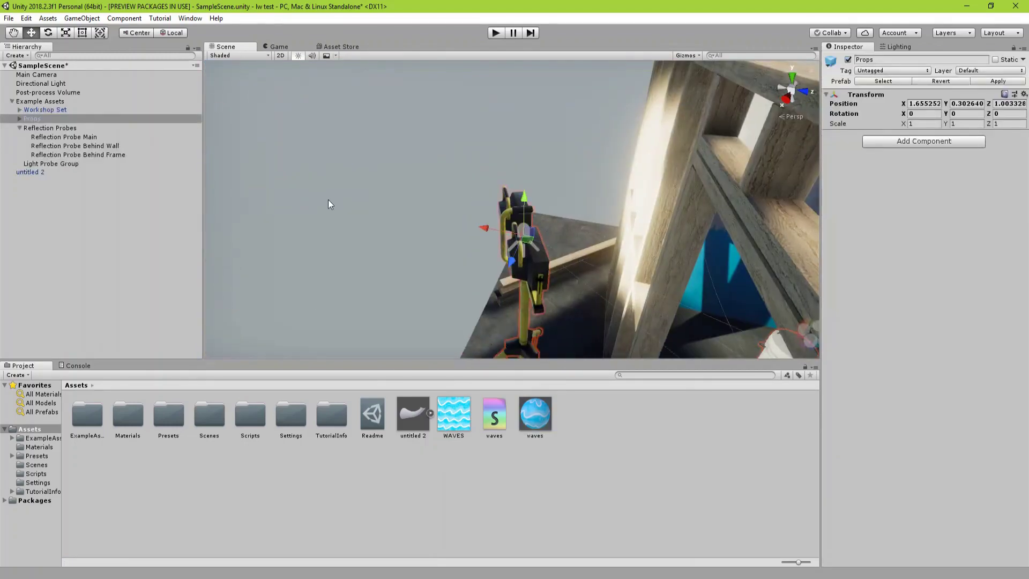
{"action": "left_click", "coordinate": [525, 233]}
{"action": "left_click", "coordinate": [526, 234]}
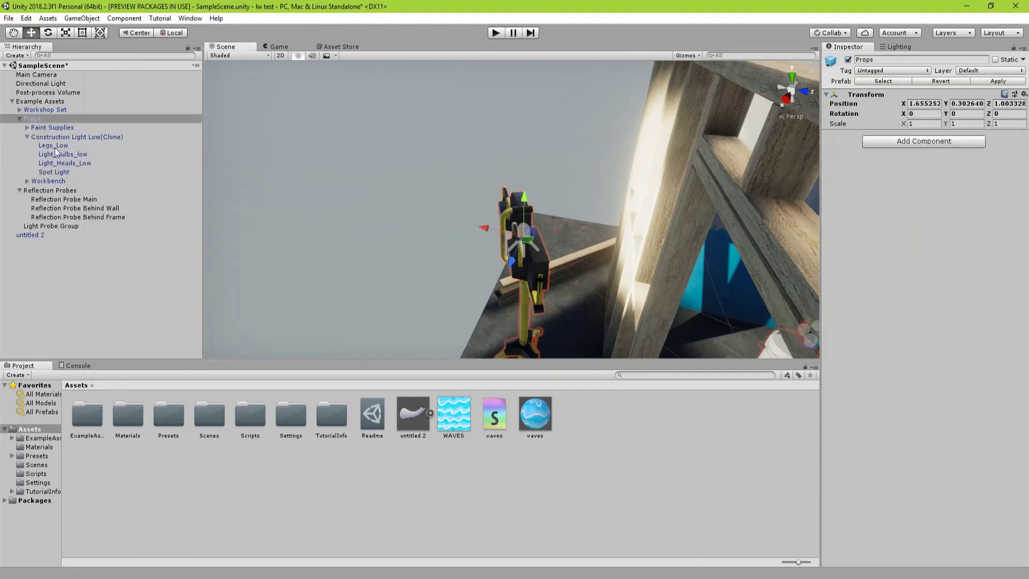
{"action": "left_click", "coordinate": [53, 173]}
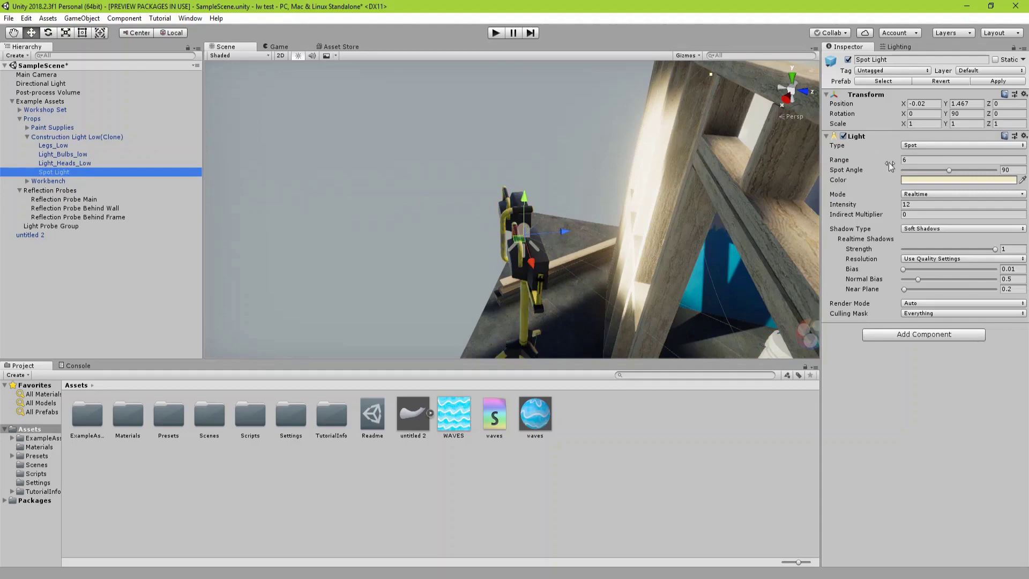
{"action": "left_click", "coordinate": [891, 207]}
{"action": "type", "text": "4.15"}
{"action": "left_click_drag", "start_coordinate": [731, 211], "coordinate": [715, 213]}
{"action": "right_click_drag", "start_coordinate": [715, 213], "coordinate": [474, 263]}
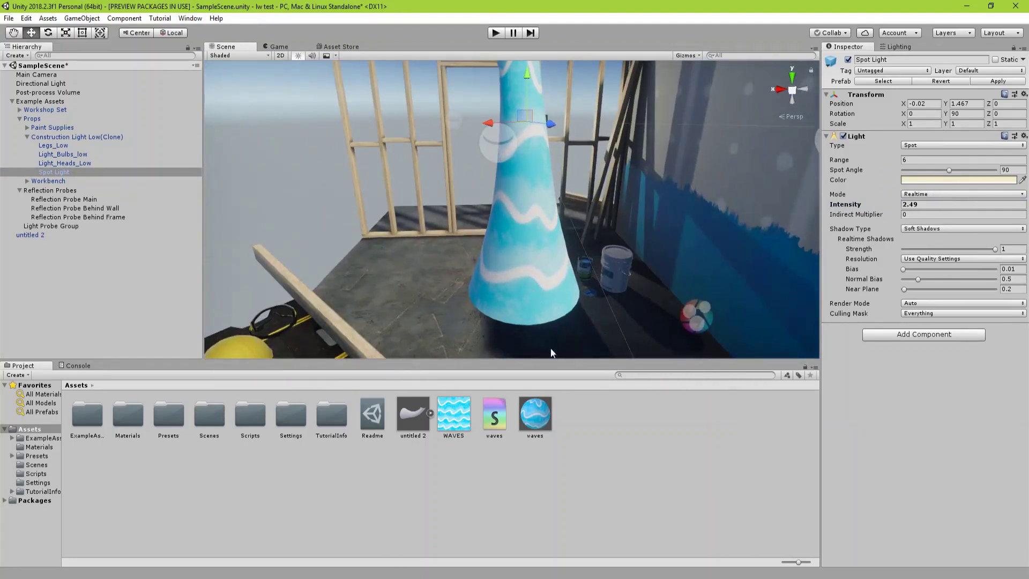
Check the waves material's properties and reopen the waves shader graph with free space for more input nodes.
{"action": "left_click", "coordinate": [539, 413]}
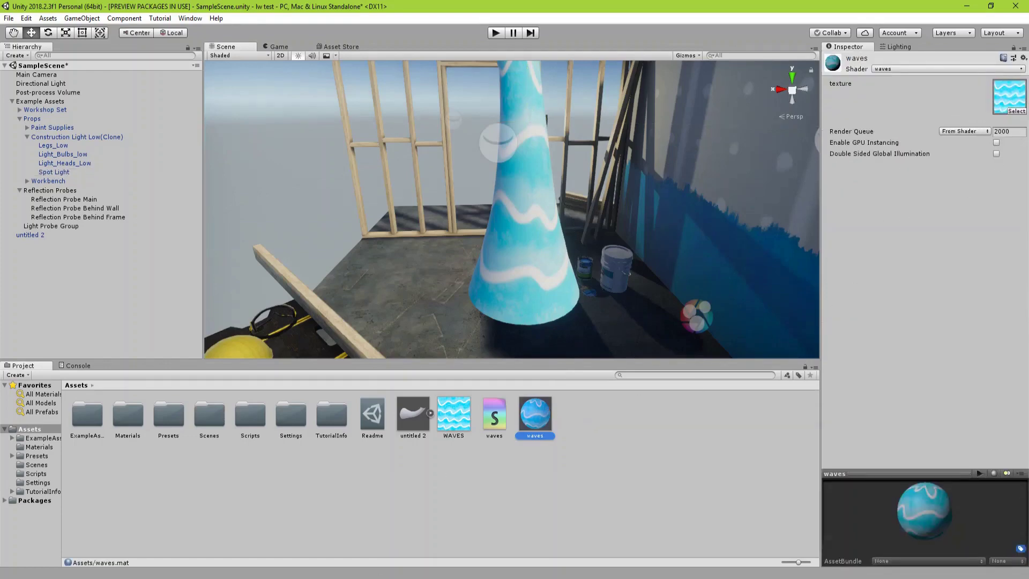
{"action": "double_click", "coordinate": [494, 414]}
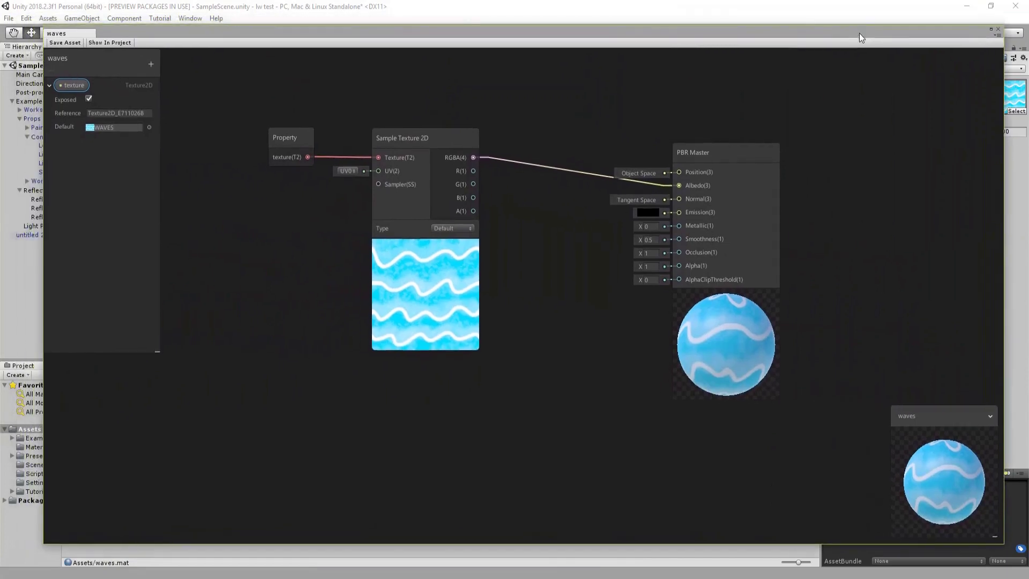
{"action": "middle_click_drag", "start_coordinate": [228, 168], "coordinate": [306, 186]}
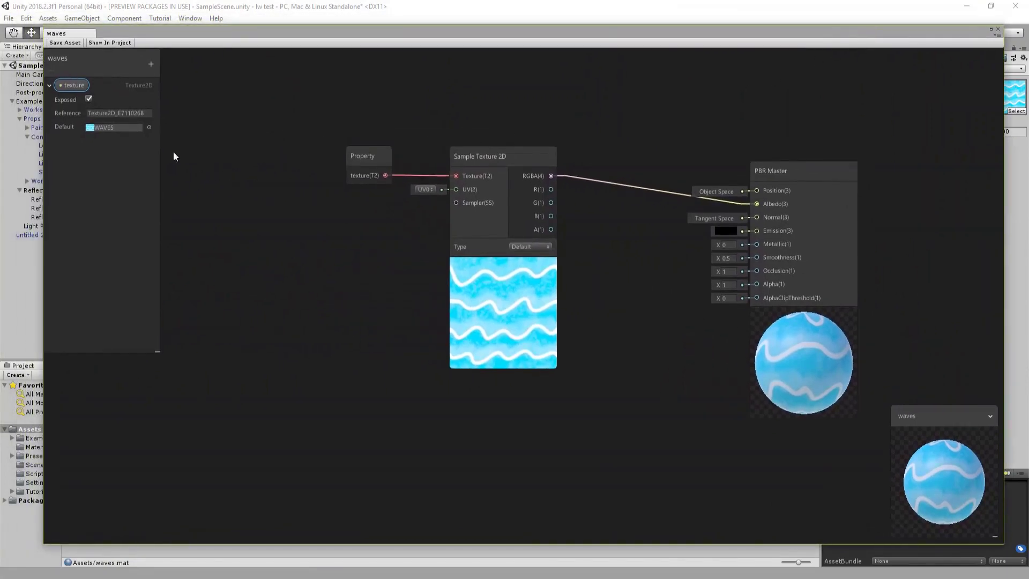
Add a Vector4 property named "tiling n offset" and place its node in the graph.
{"action": "left_click", "coordinate": [149, 68]}
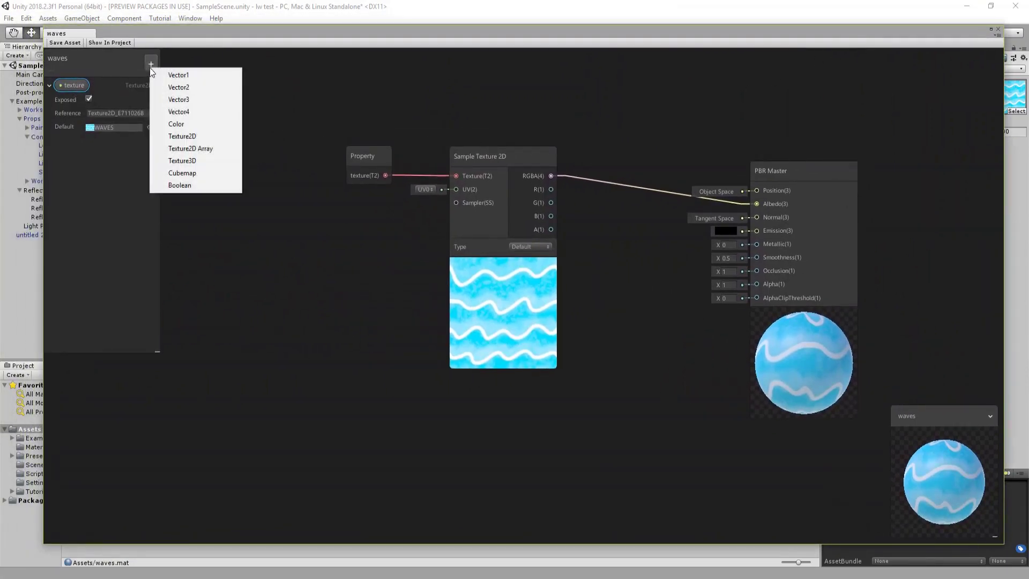
{"action": "left_click", "coordinate": [188, 112]}
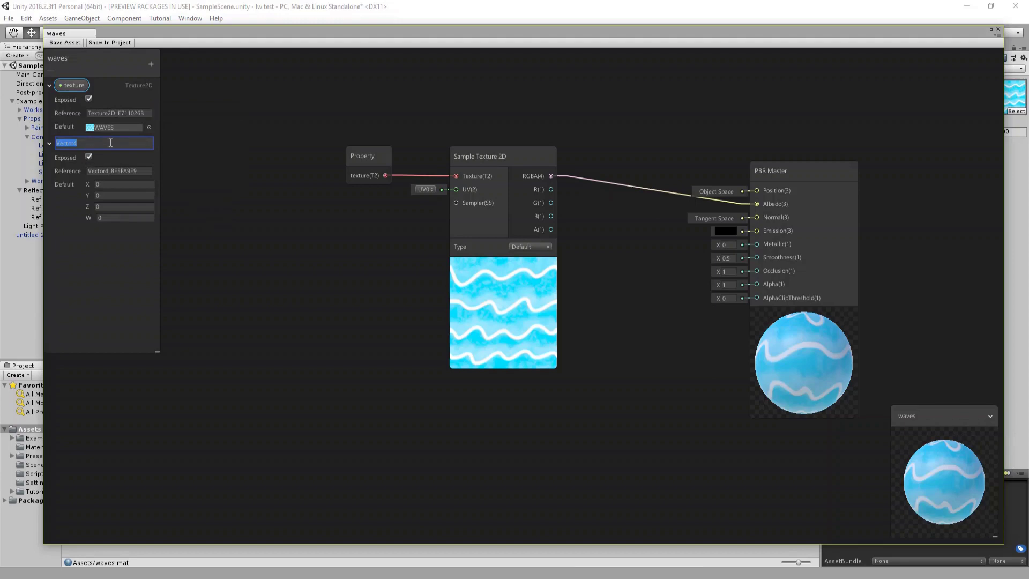
{"action": "type", "text": "tiling n offset"}
{"action": "key", "text": "Return"}
{"action": "left_click_drag", "start_coordinate": [79, 142], "coordinate": [207, 192]}
Create a Tiling And Offset node and move the tiling n offset property node away from it to make room between them.
{"action": "right_click", "coordinate": [251, 199]}
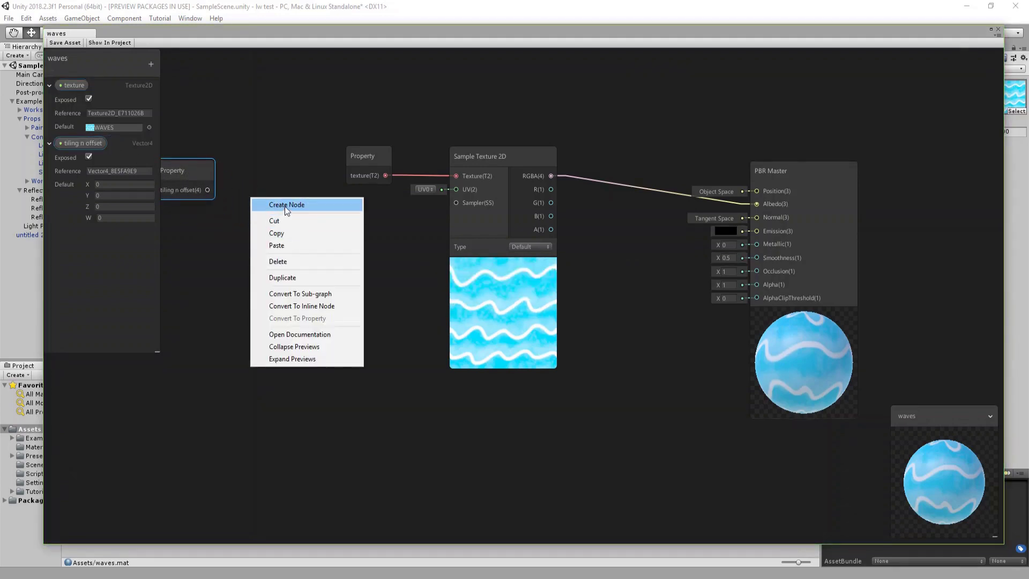
{"action": "left_click", "coordinate": [284, 206]}
{"action": "type", "text": "tiling"}
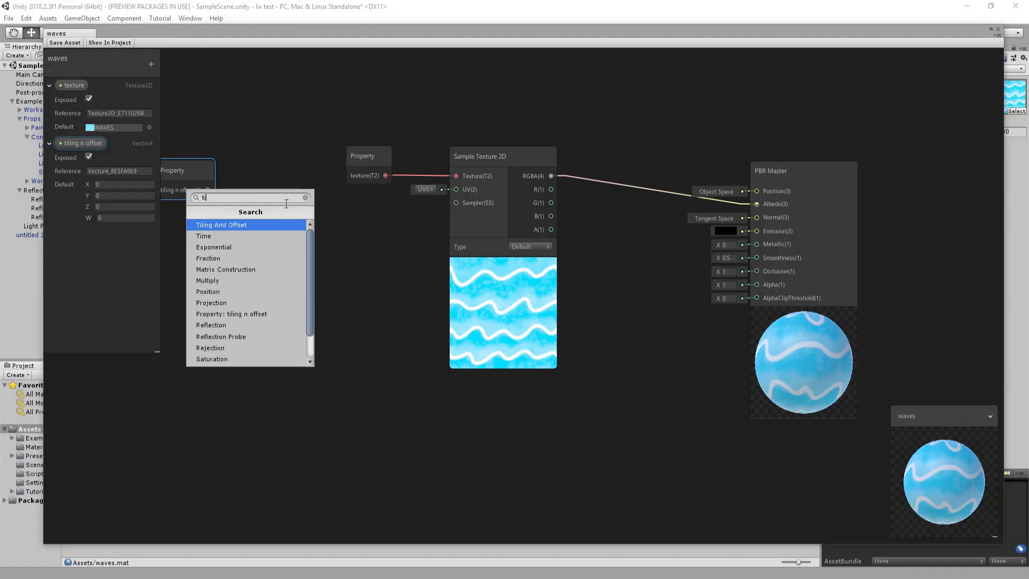
{"action": "key", "text": "Return"}
{"action": "middle_click_drag", "start_coordinate": [299, 199], "coordinate": [395, 187]}
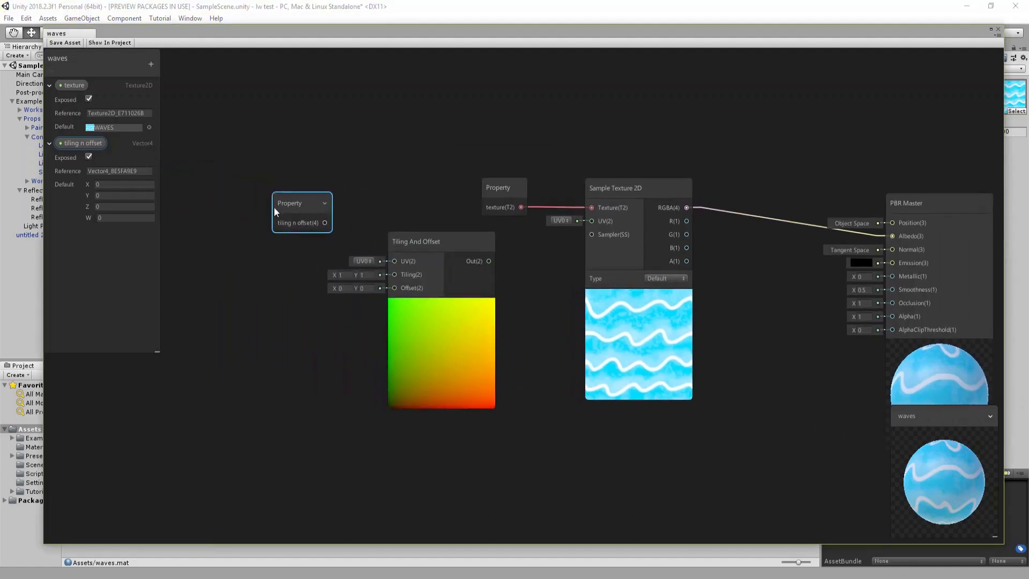
{"action": "left_click_drag", "start_coordinate": [274, 207], "coordinate": [204, 233]}
{"action": "middle_click_drag", "start_coordinate": [203, 233], "coordinate": [318, 234]}
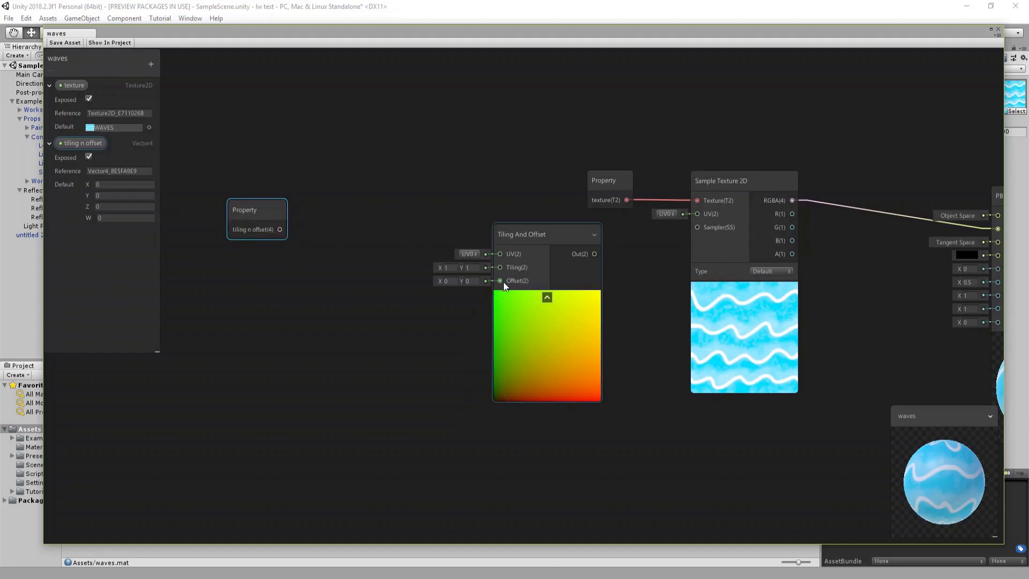
Connect the tiling n offset property to a new Split node and move the Split node close to it.
{"action": "left_click_drag", "start_coordinate": [280, 230], "coordinate": [346, 227]}
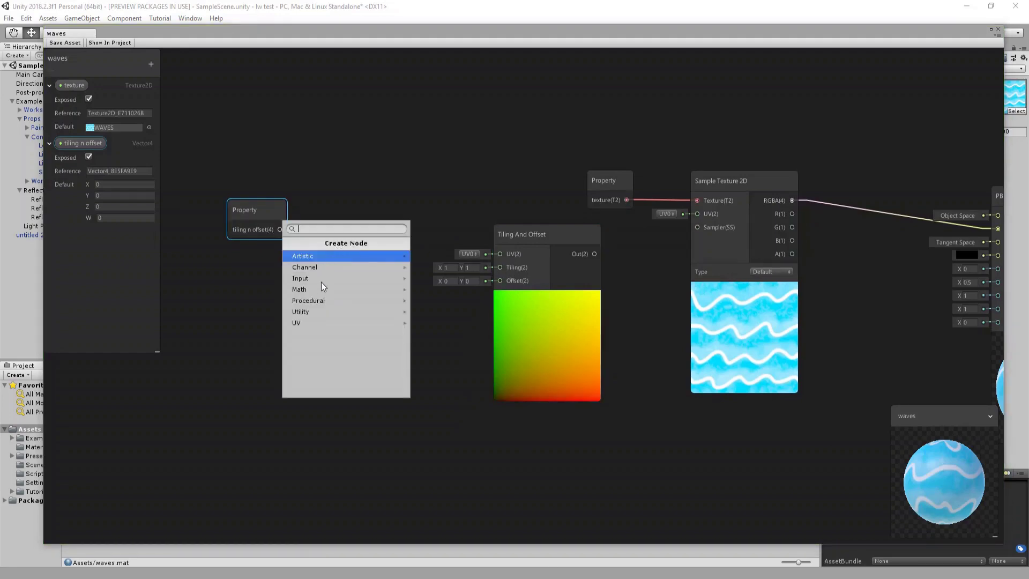
{"action": "type", "text": "sp"}
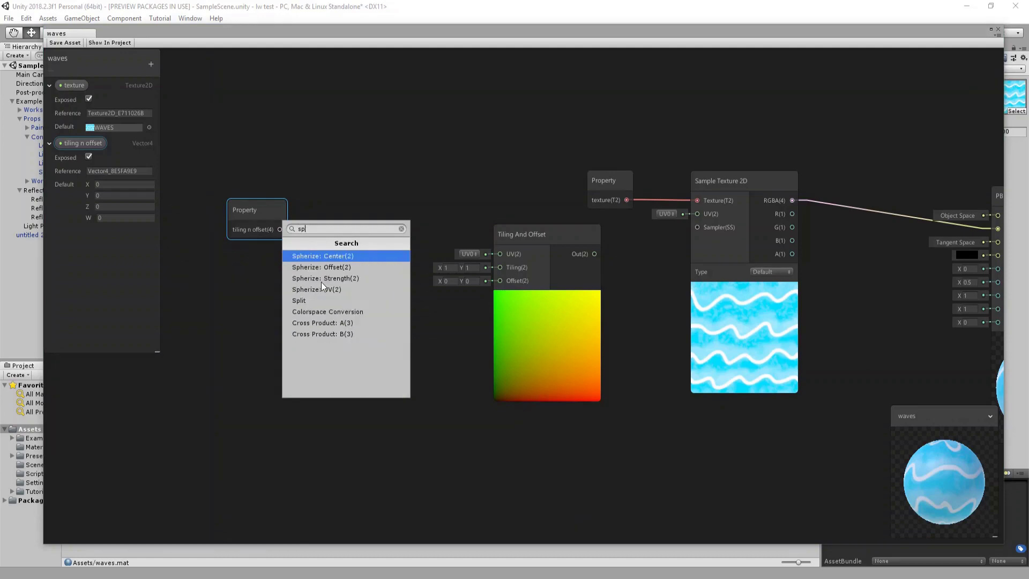
{"action": "type", "text": "l"}
{"action": "key", "text": "Return"}
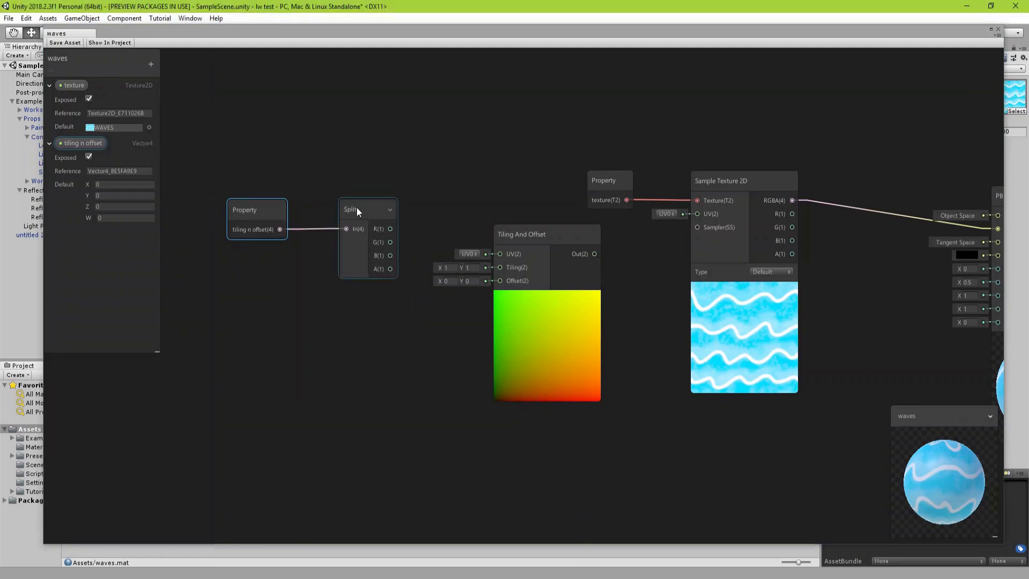
{"action": "left_click_drag", "start_coordinate": [356, 209], "coordinate": [333, 214]}
Combine the Split node's R and G outputs in a new Vector 2 node and connect it to the Tiling input of Tiling And Offset.
{"action": "left_click_drag", "start_coordinate": [346, 230], "coordinate": [387, 227]}
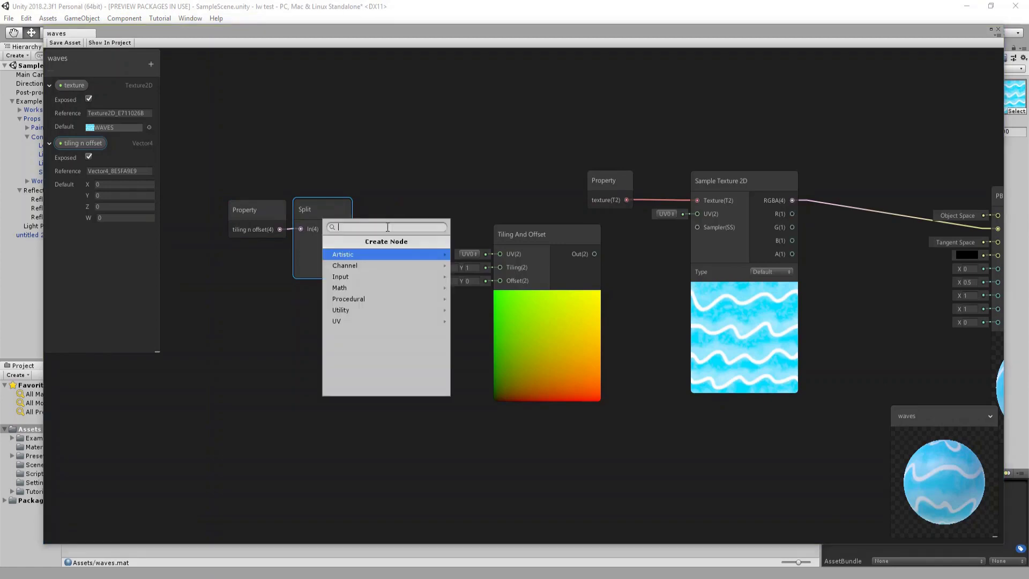
{"action": "type", "text": "vector"}
{"action": "key", "text": "Down"}
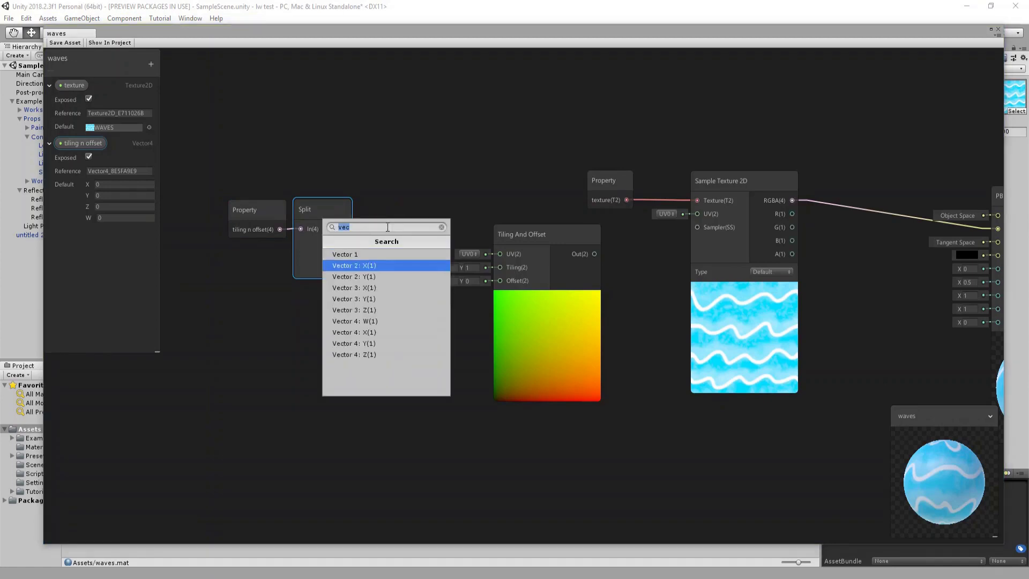
{"action": "key", "text": "Return"}
{"action": "left_click_drag", "start_coordinate": [327, 230], "coordinate": [386, 240]}
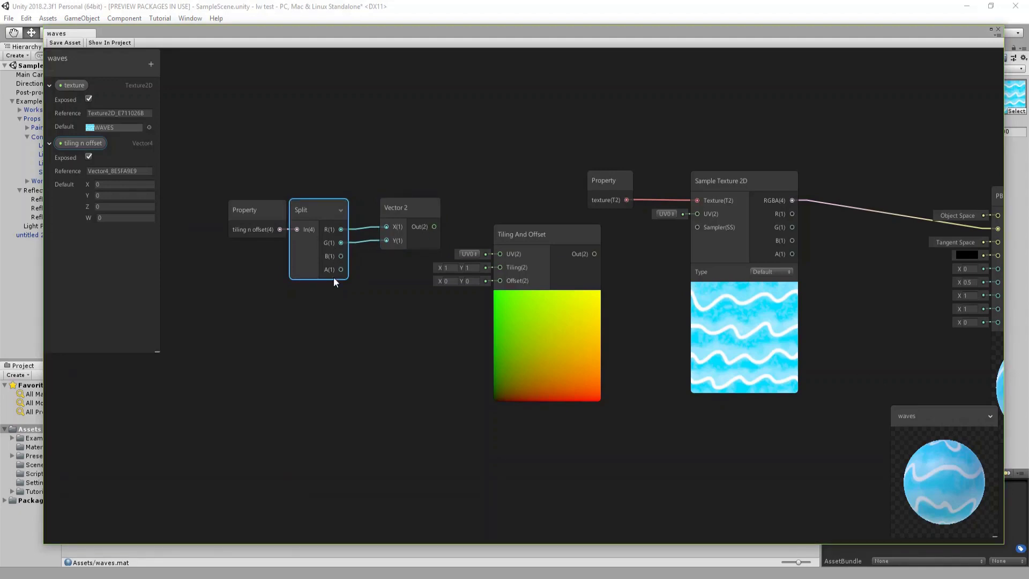
{"action": "left_click_drag", "start_coordinate": [433, 227], "coordinate": [494, 269]}
Combine the Split node's B and A outputs in a second Vector 2 node and connect it to the Offset input of Tiling And Offset.
{"action": "left_click_drag", "start_coordinate": [344, 257], "coordinate": [352, 257]}
{"action": "type", "text": "vec"}
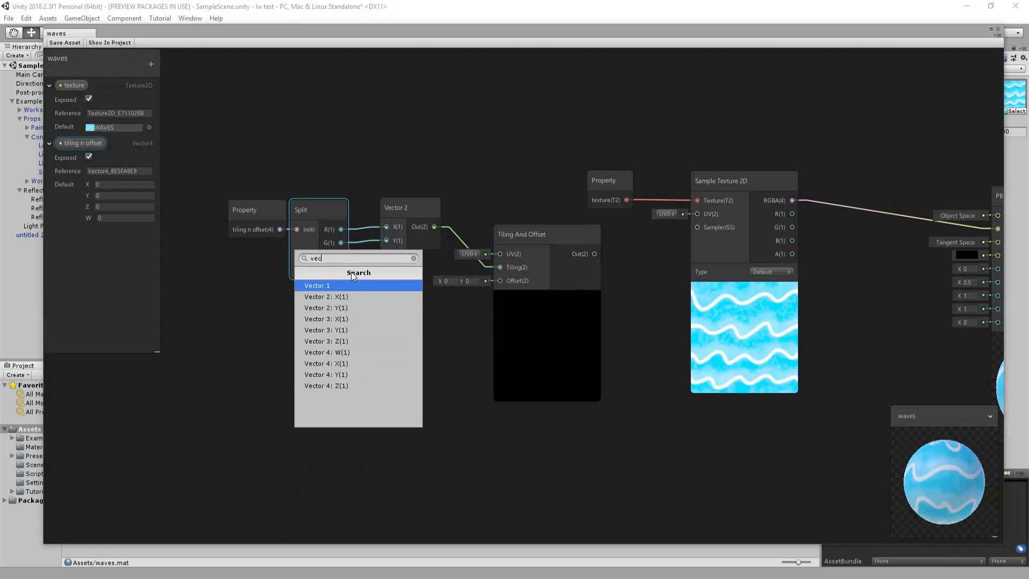
{"action": "key", "text": "Down"}
{"action": "key", "text": "Return"}
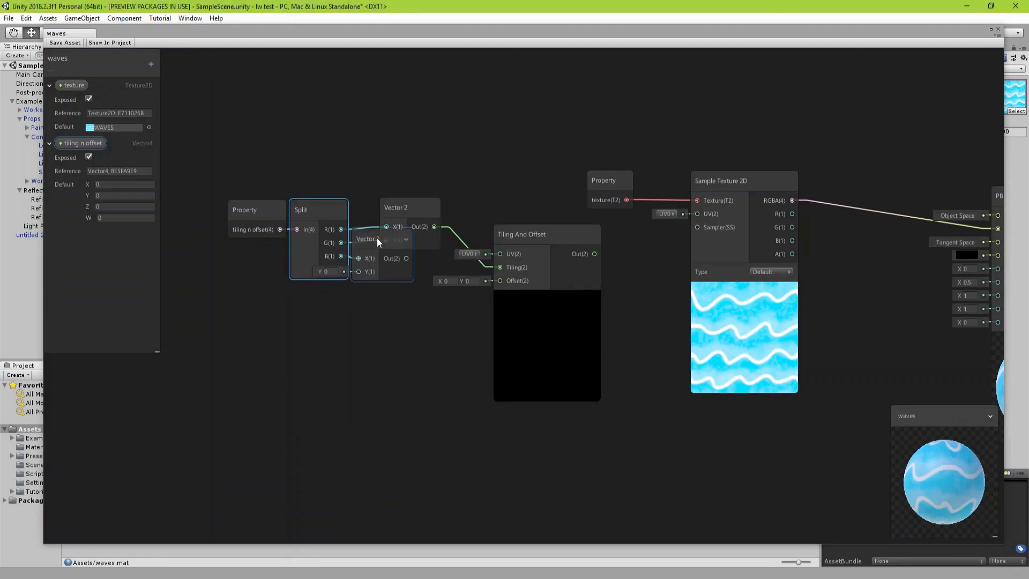
{"action": "left_click_drag", "start_coordinate": [378, 236], "coordinate": [407, 265]}
{"action": "left_click_drag", "start_coordinate": [341, 269], "coordinate": [497, 281]}
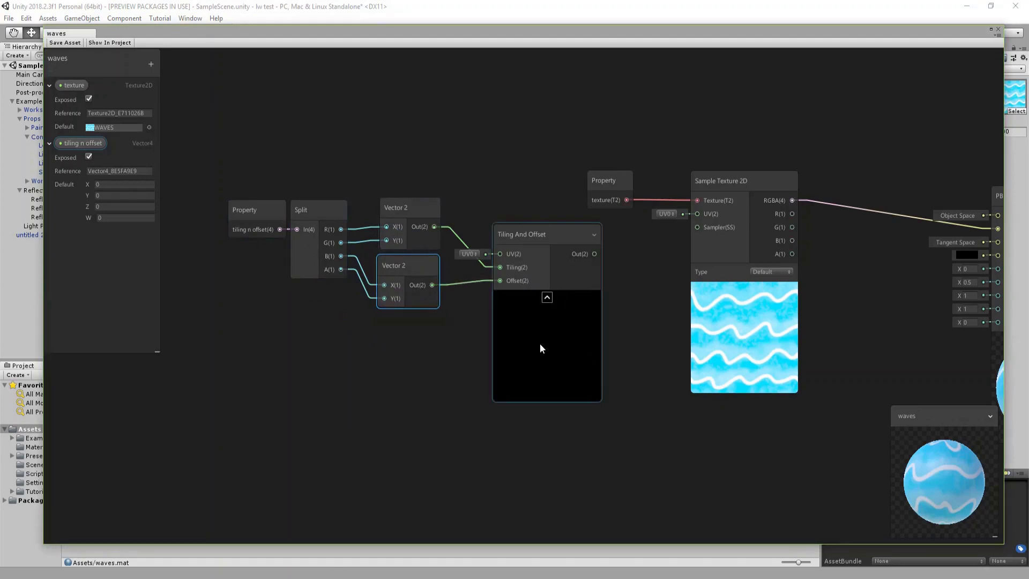
Set the default X and Y values of the tiling n offset property to 1.
{"action": "left_click", "coordinate": [125, 184]}
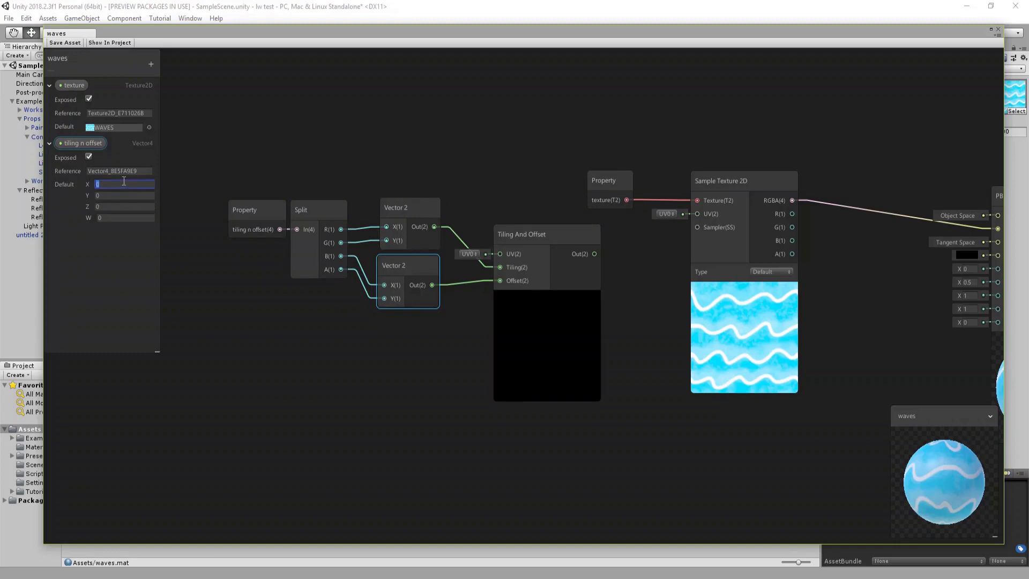
{"action": "type", "text": "1"}
{"action": "key", "text": "Tab"}
{"action": "type", "text": "1"}
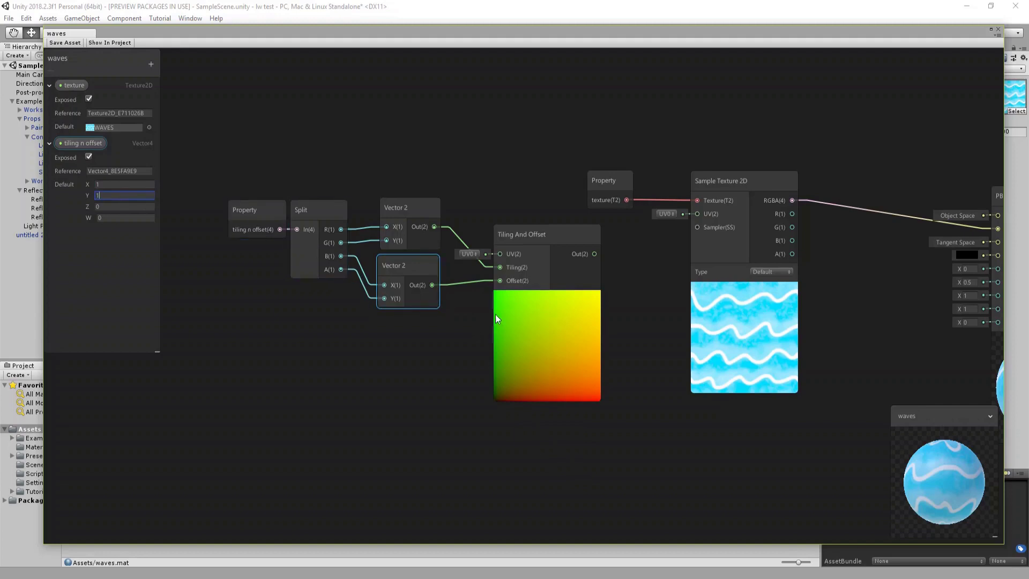
Connect the Tiling And Offset output to the UV input of Sample Texture 2D and save the shader graph.
{"action": "middle_click_drag", "start_coordinate": [432, 322], "coordinate": [394, 325]}
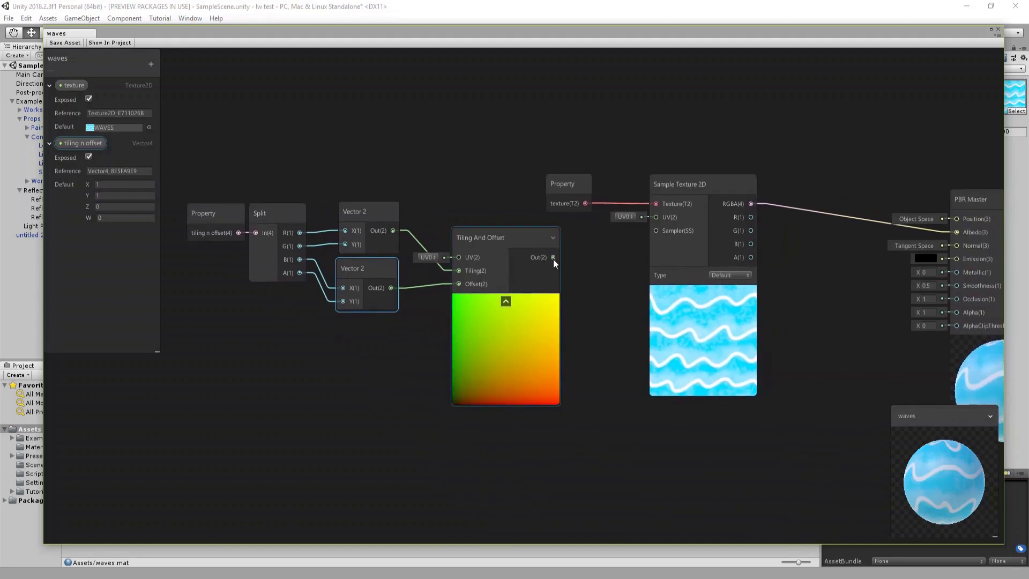
{"action": "left_click_drag", "start_coordinate": [553, 259], "coordinate": [655, 217]}
{"action": "middle_click_drag", "start_coordinate": [575, 300], "coordinate": [471, 301]}
{"action": "scroll", "coordinate": [470, 301], "scroll_direction": "down", "scroll_amount": 1}
{"action": "middle_click_drag", "start_coordinate": [407, 310], "coordinate": [571, 298]}
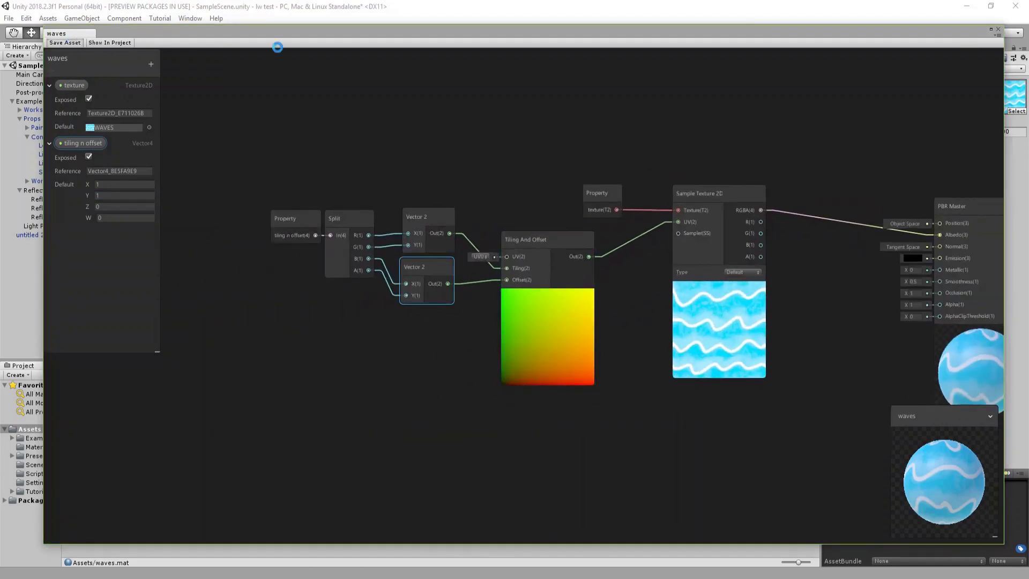
Move the graph window out of the way and set the waves material's tiling n offset to X 4 and Y 3.46.
{"action": "left_click_drag", "start_coordinate": [415, 34], "coordinate": [343, 489]}
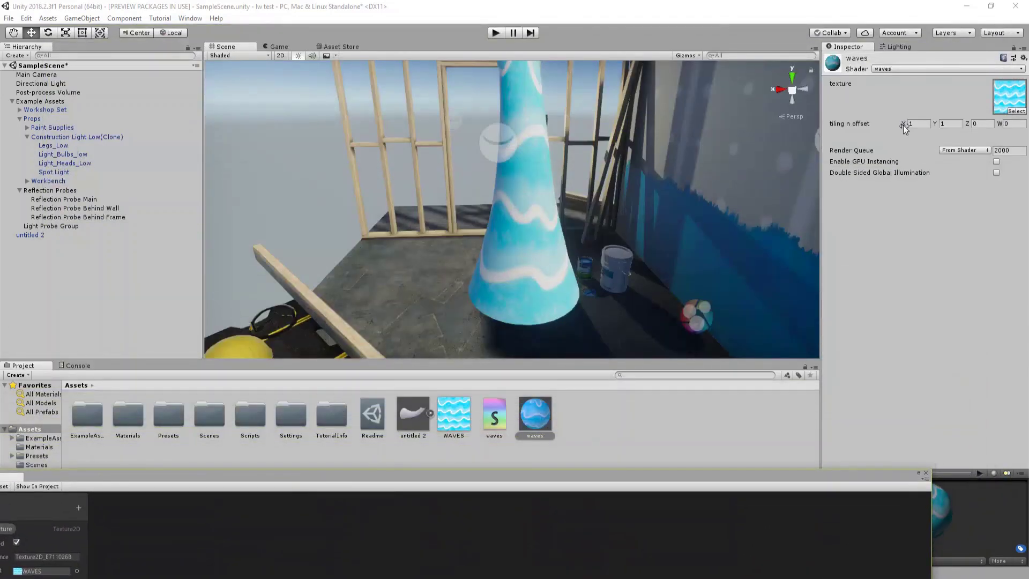
{"action": "left_click_drag", "start_coordinate": [903, 124], "coordinate": [909, 122]}
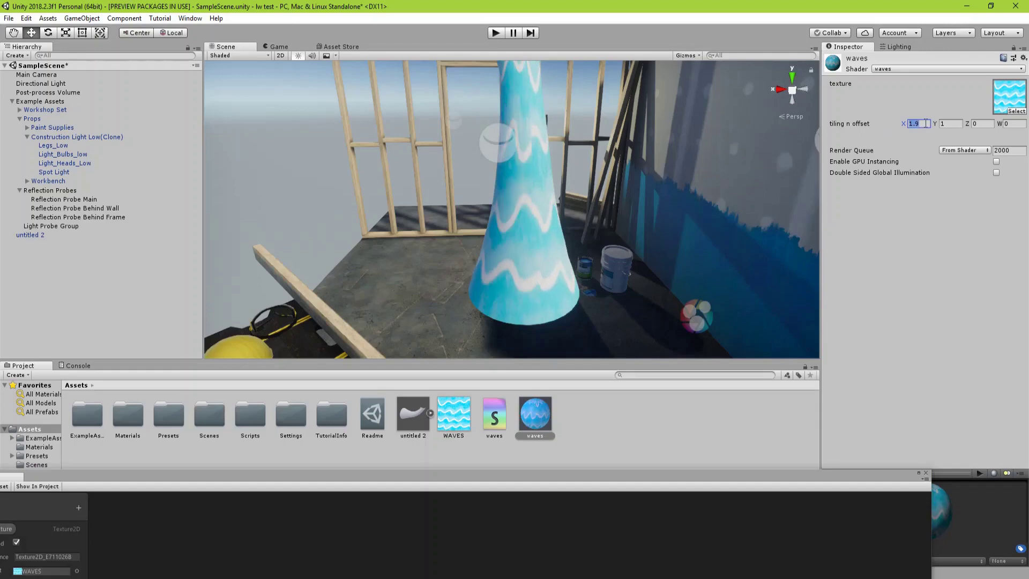
{"action": "type", "text": "2"}
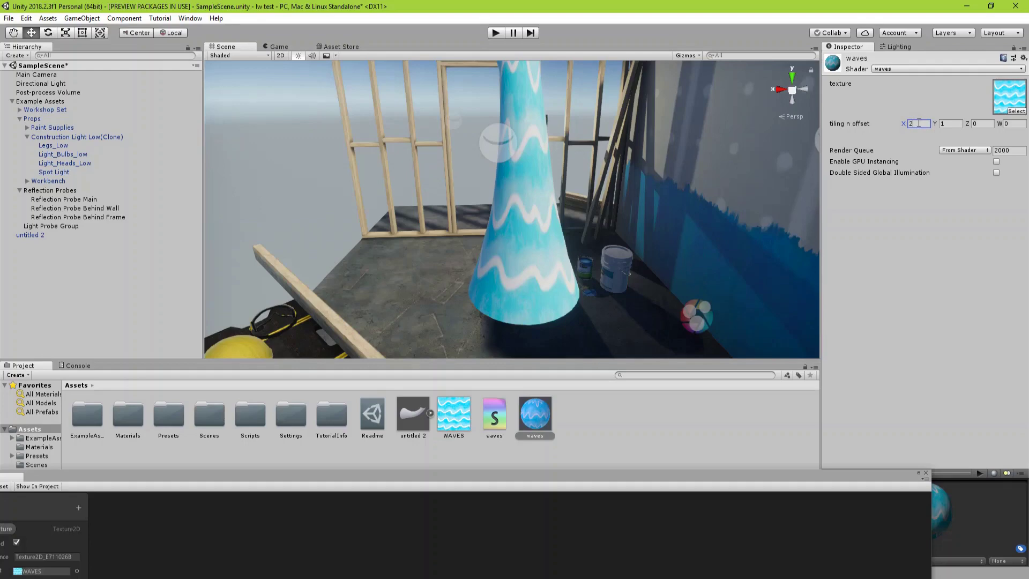
{"action": "key", "text": "BackSpace"}
{"action": "type", "text": "3"}
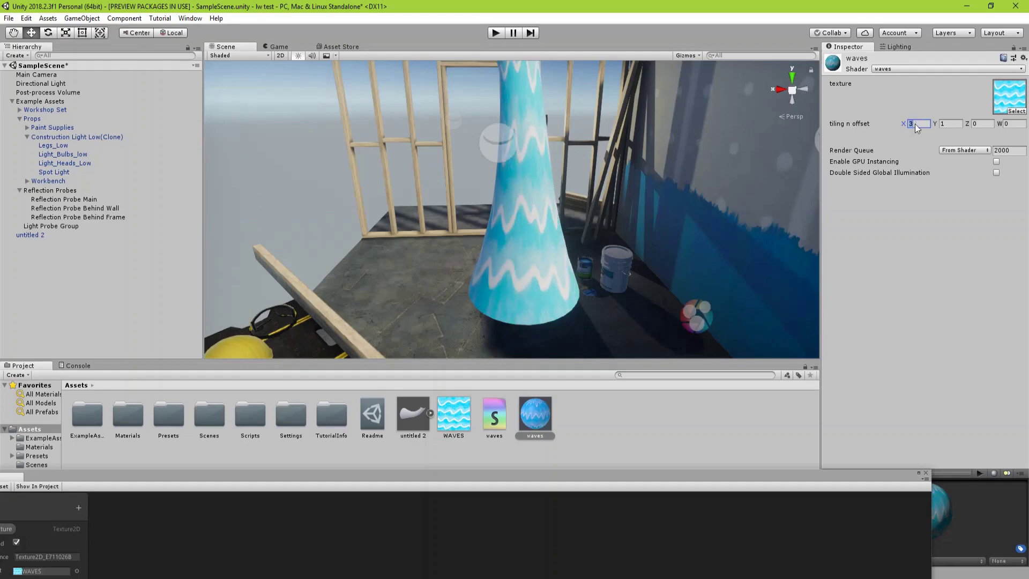
{"action": "key", "text": "BackSpace"}
{"action": "type", "text": "4"}
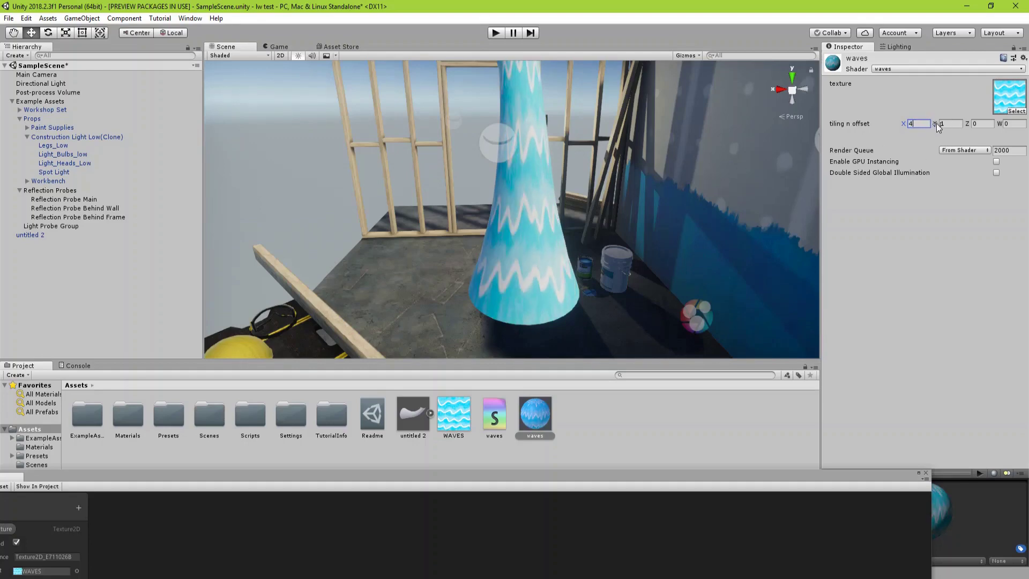
{"action": "left_click_drag", "start_coordinate": [936, 123], "coordinate": [983, 127]}
{"action": "right_click_drag", "start_coordinate": [697, 279], "coordinate": [696, 252]}
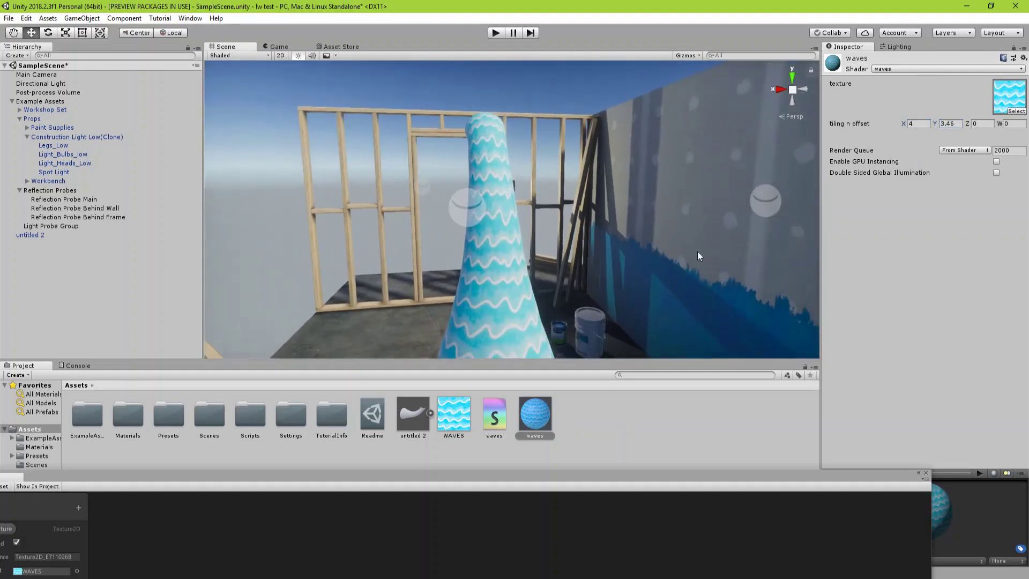
Bring the waves graph window back into view and create a Time node in the free space before the tiling n offset property node.
{"action": "left_click_drag", "start_coordinate": [544, 477], "coordinate": [586, 57]}
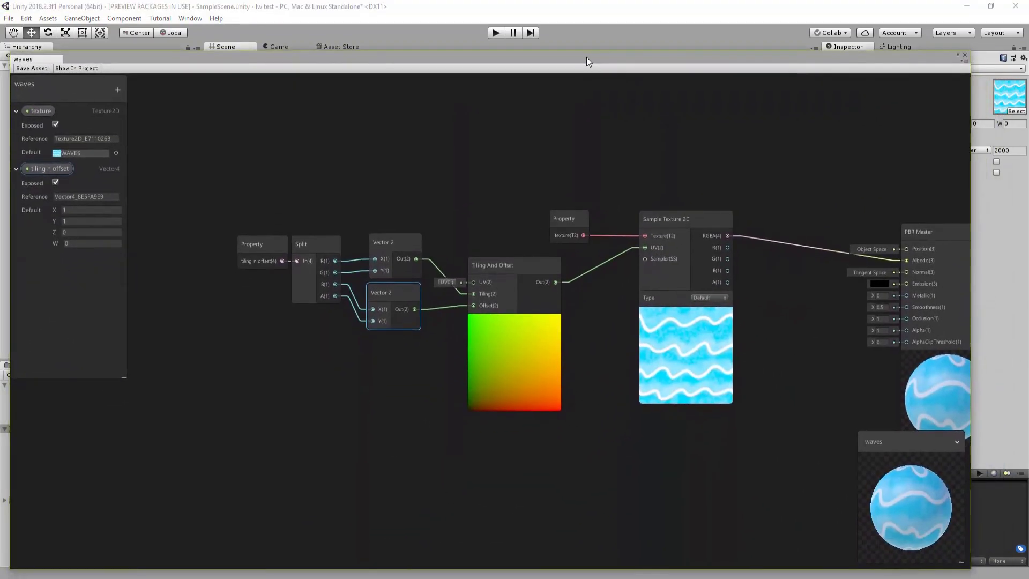
{"action": "scroll", "coordinate": [617, 365], "scroll_direction": "down", "scroll_amount": 4}
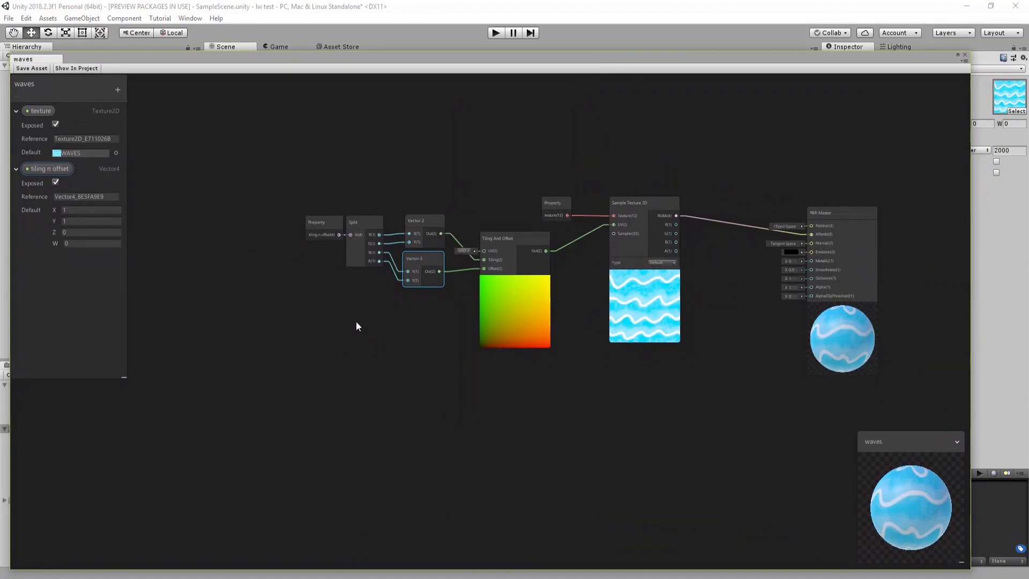
{"action": "middle_click_drag", "start_coordinate": [249, 310], "coordinate": [374, 300]}
{"action": "right_click", "coordinate": [272, 267]}
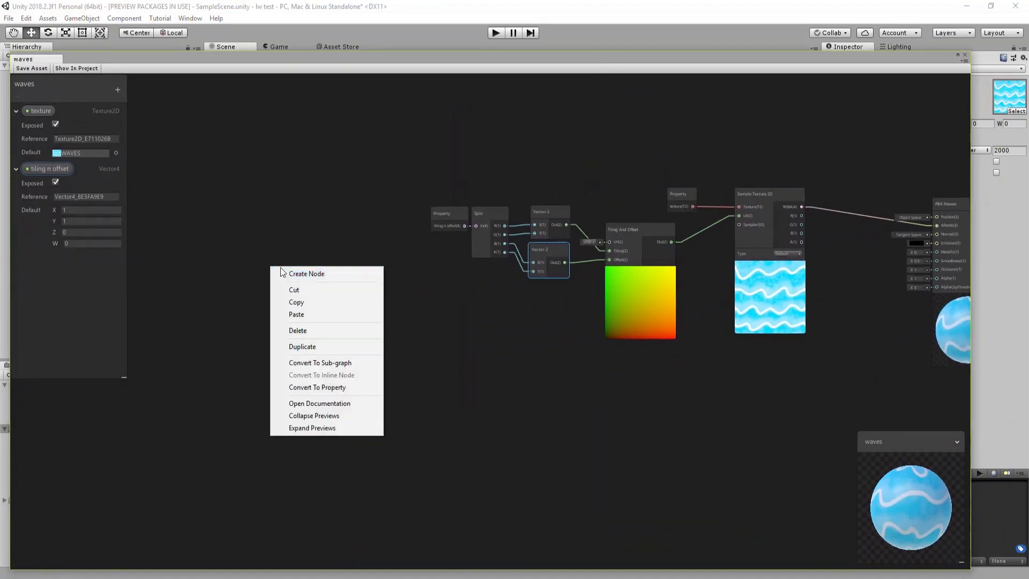
{"action": "left_click", "coordinate": [300, 273]}
{"action": "type", "text": "ti"}
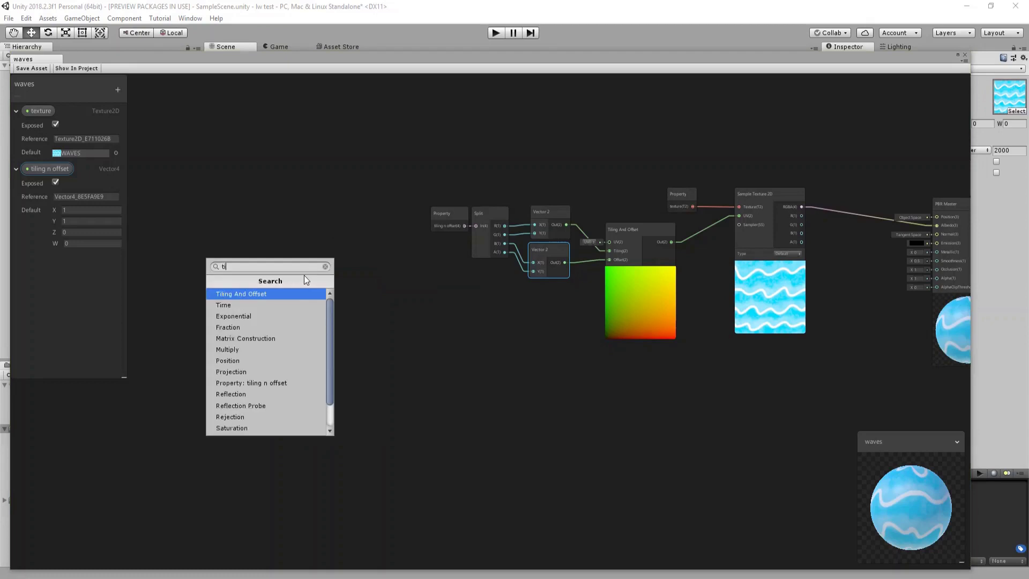
{"action": "key", "text": "Down"}
{"action": "key", "text": "Return"}
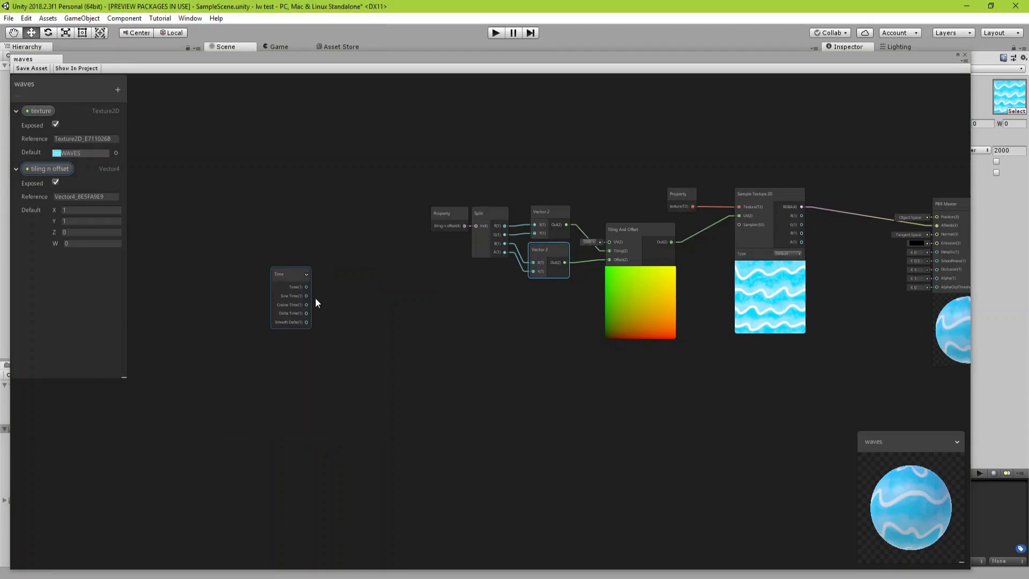
{"action": "left_click_drag", "start_coordinate": [324, 266], "coordinate": [325, 255]}
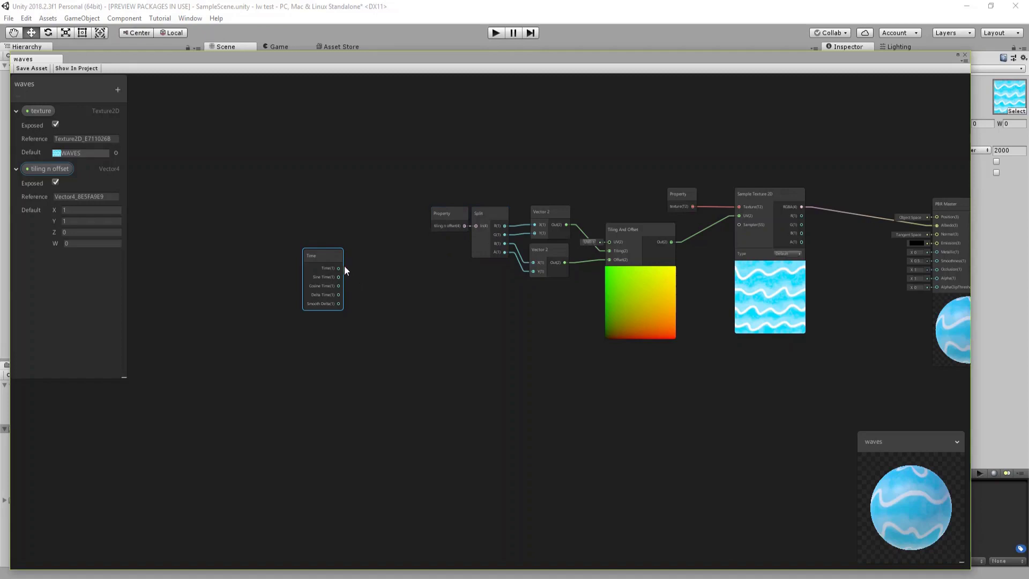
Connect the Time output to the Y input of the Vector 2 node that feeds Offset, and save the shader graph.
{"action": "left_click_drag", "start_coordinate": [339, 268], "coordinate": [533, 271]}
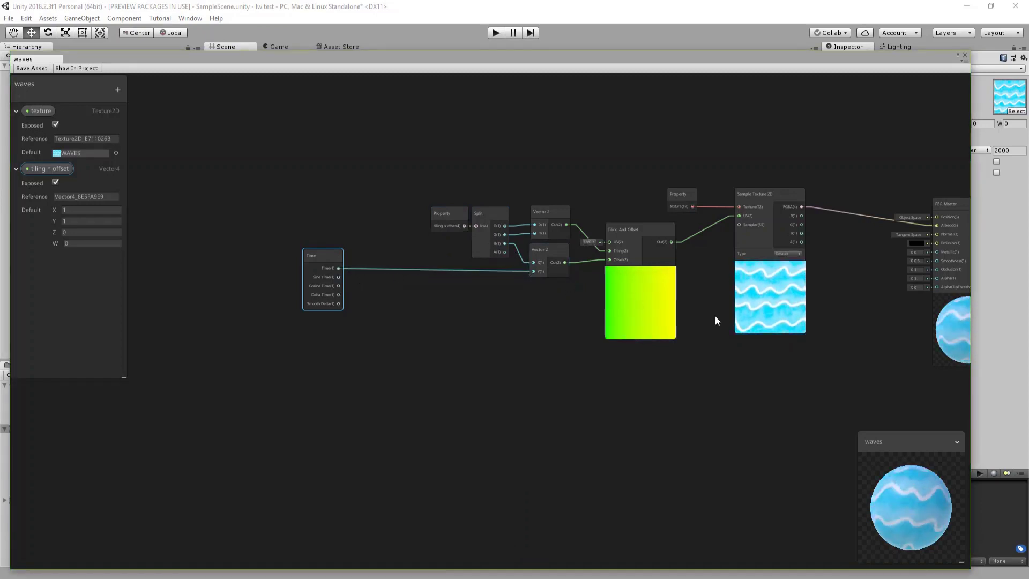
{"action": "middle_click_drag", "start_coordinate": [715, 316], "coordinate": [577, 300]}
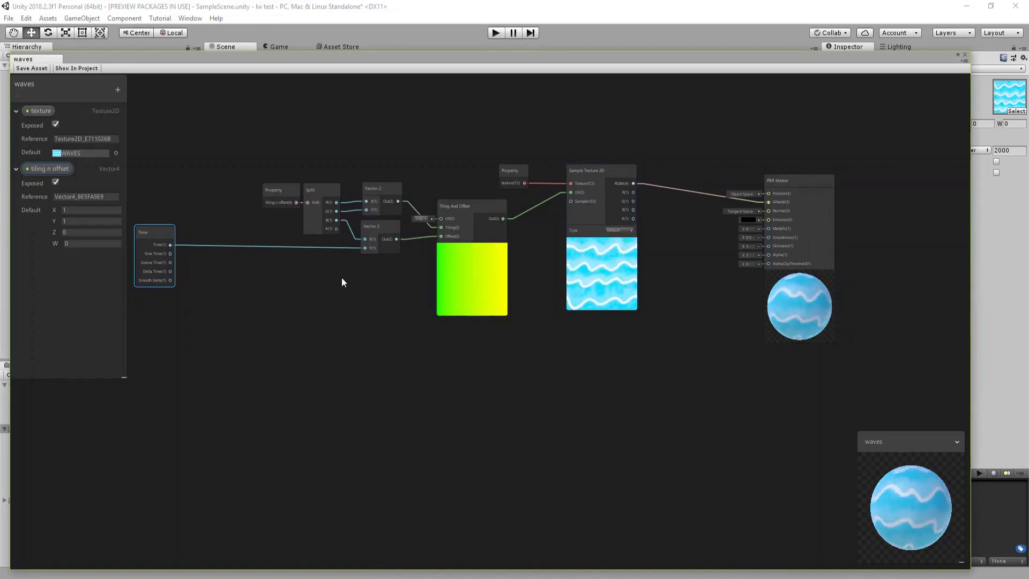
{"action": "middle_click_drag", "start_coordinate": [342, 278], "coordinate": [414, 279]}
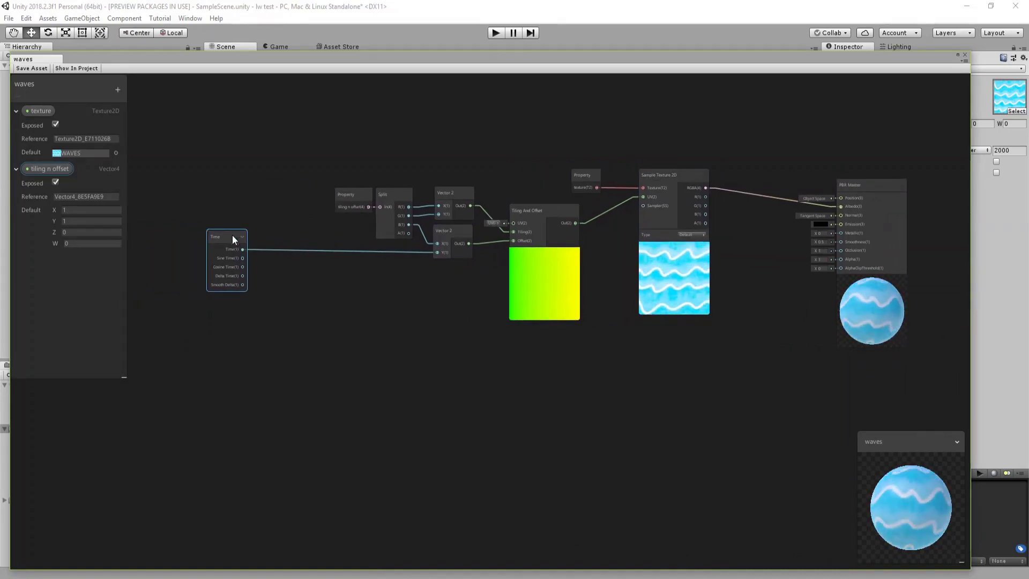
{"action": "left_click", "coordinate": [46, 70]}
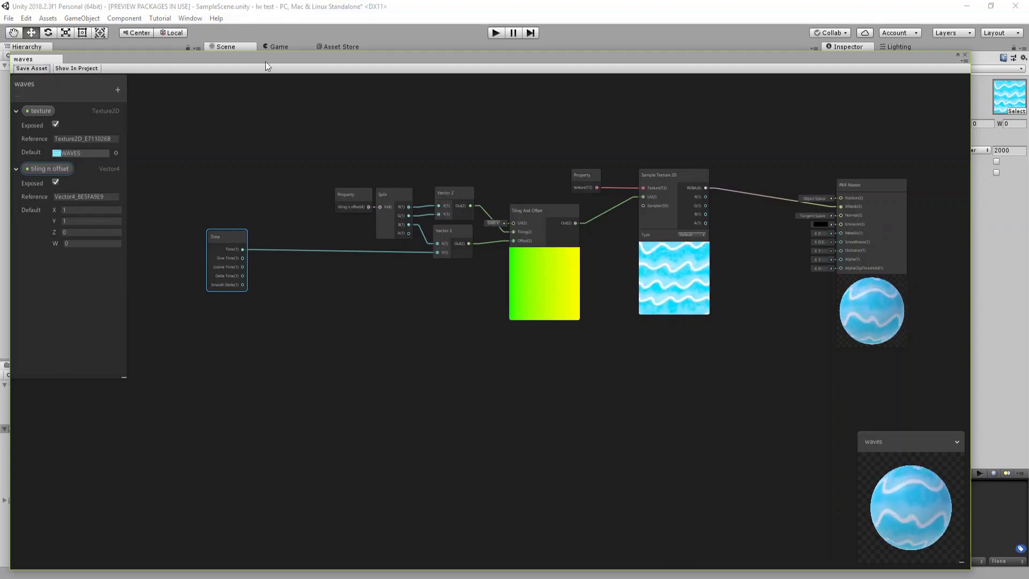
{"action": "left_click_drag", "start_coordinate": [265, 62], "coordinate": [281, 46]}
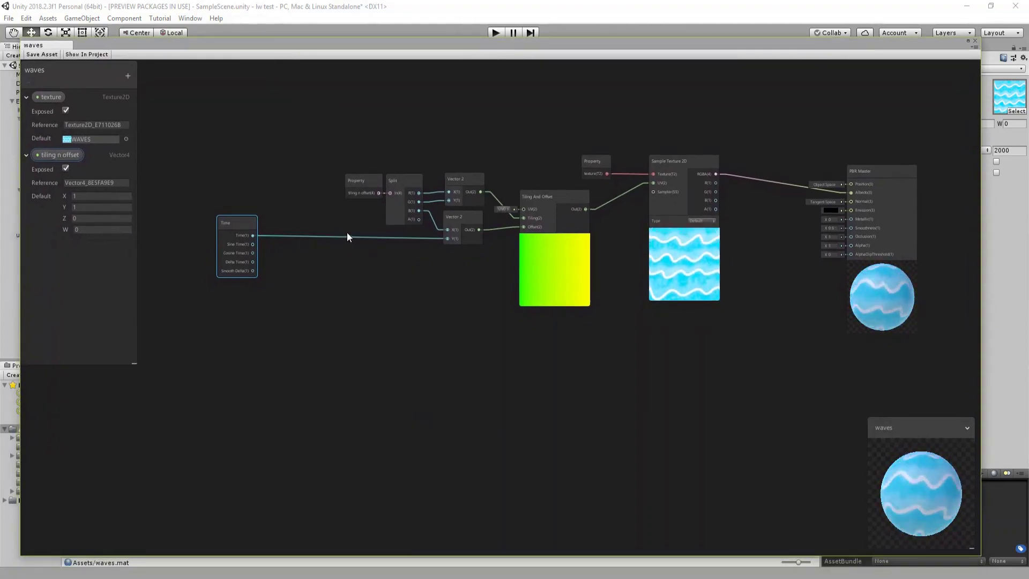
Collapse the two existing properties and add a Vector1 property named "texture speed", keeping its mode at Default.
{"action": "left_click", "coordinate": [25, 156]}
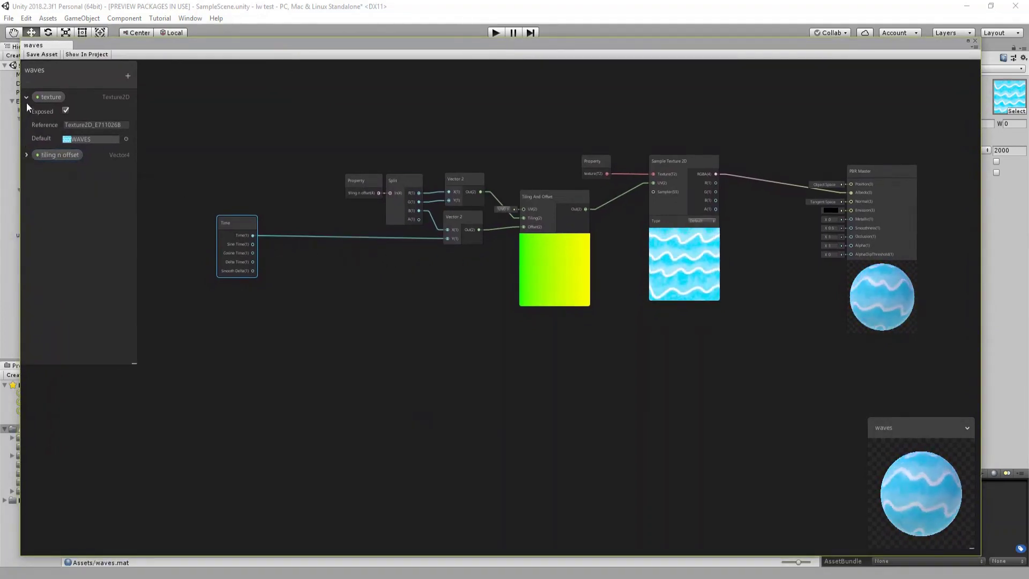
{"action": "left_click", "coordinate": [27, 97]}
{"action": "left_click", "coordinate": [127, 75]}
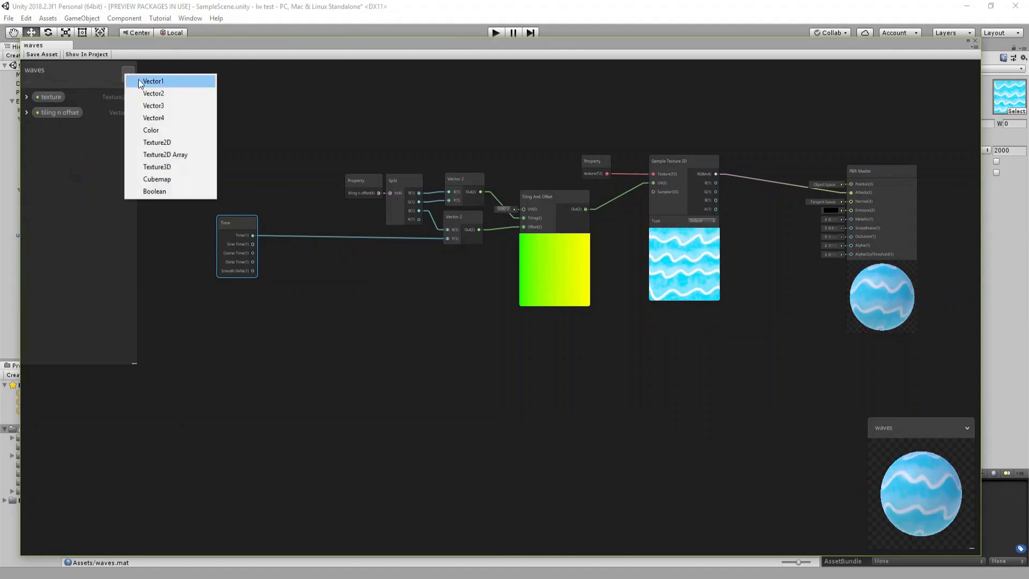
{"action": "left_click", "coordinate": [145, 82]}
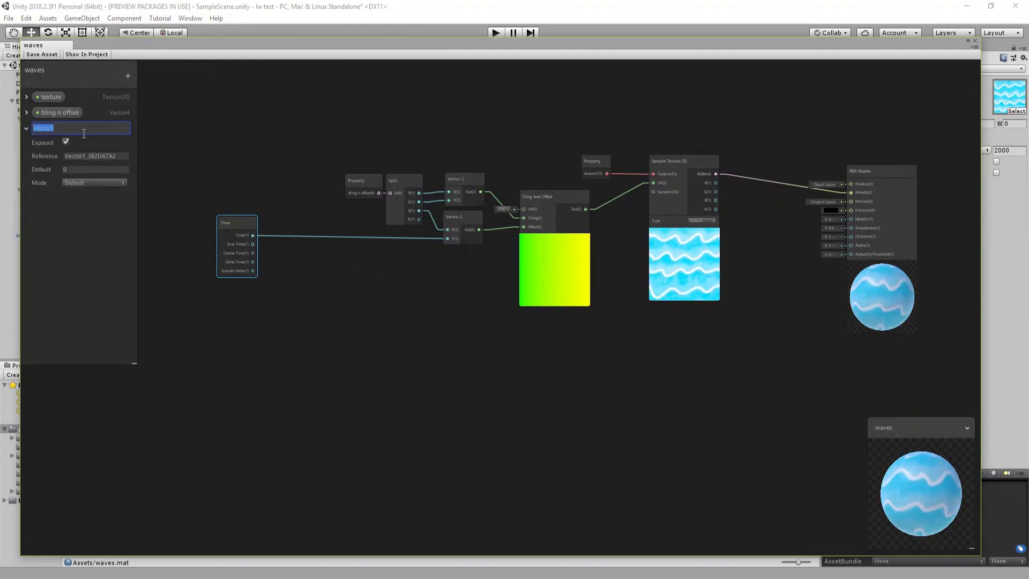
{"action": "type", "text": "texture speed"}
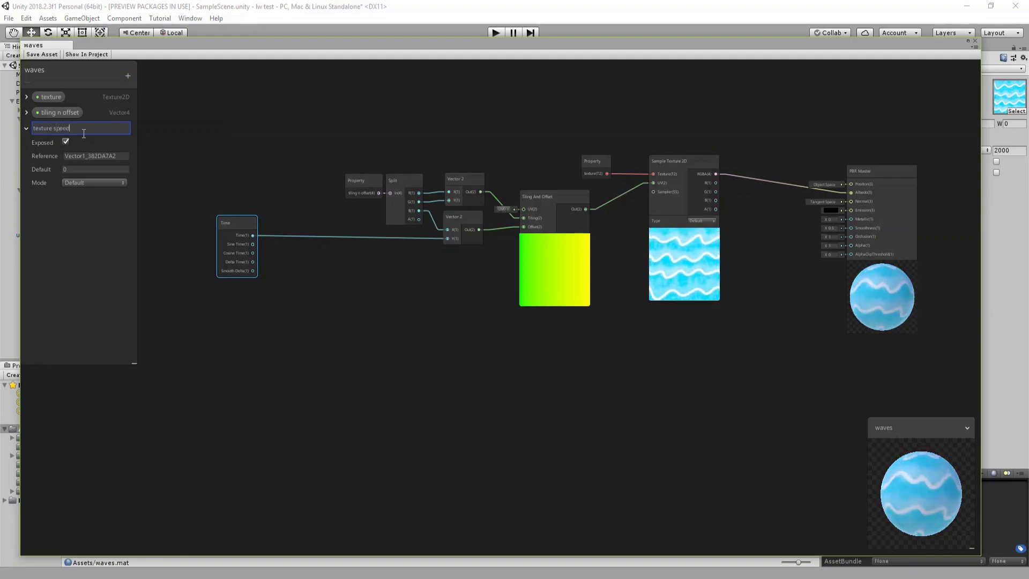
{"action": "key", "text": "Return"}
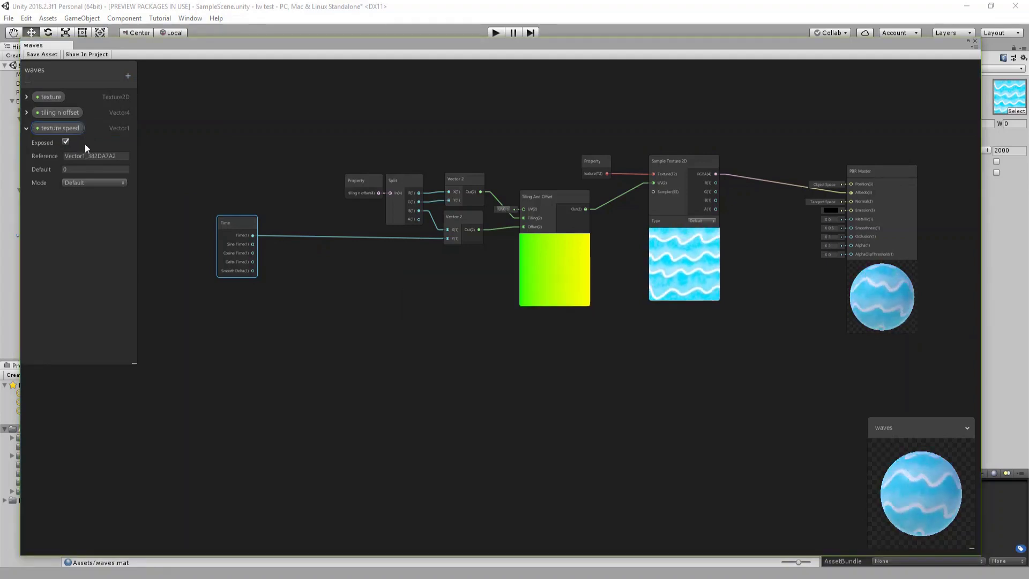
{"action": "left_click", "coordinate": [89, 184]}
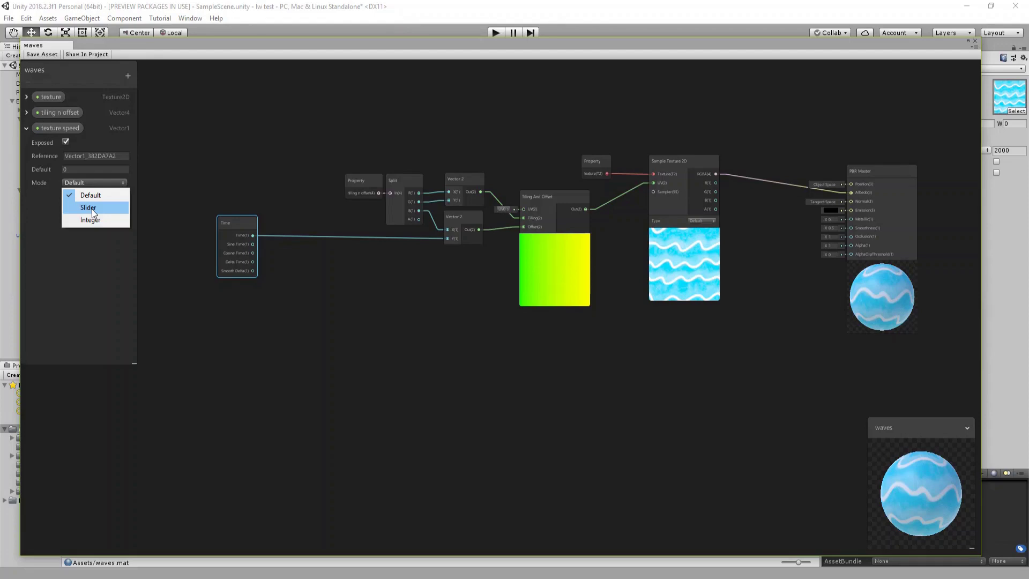
{"action": "left_click", "coordinate": [54, 227]}
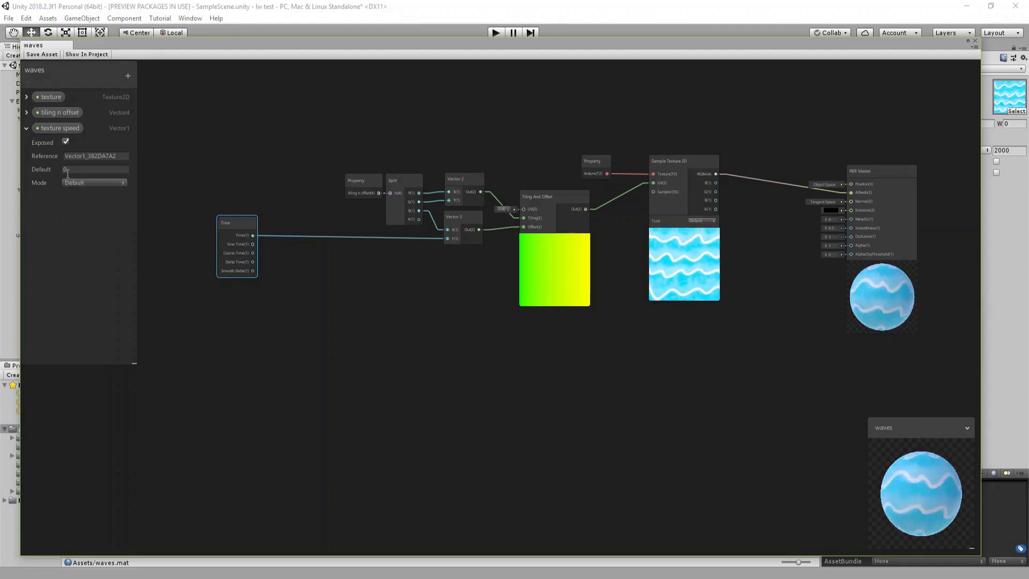
Place the texture speed property node above the Time node and multiply it with the Time output in a new Multiply node.
{"action": "left_click_drag", "start_coordinate": [49, 132], "coordinate": [288, 269]}
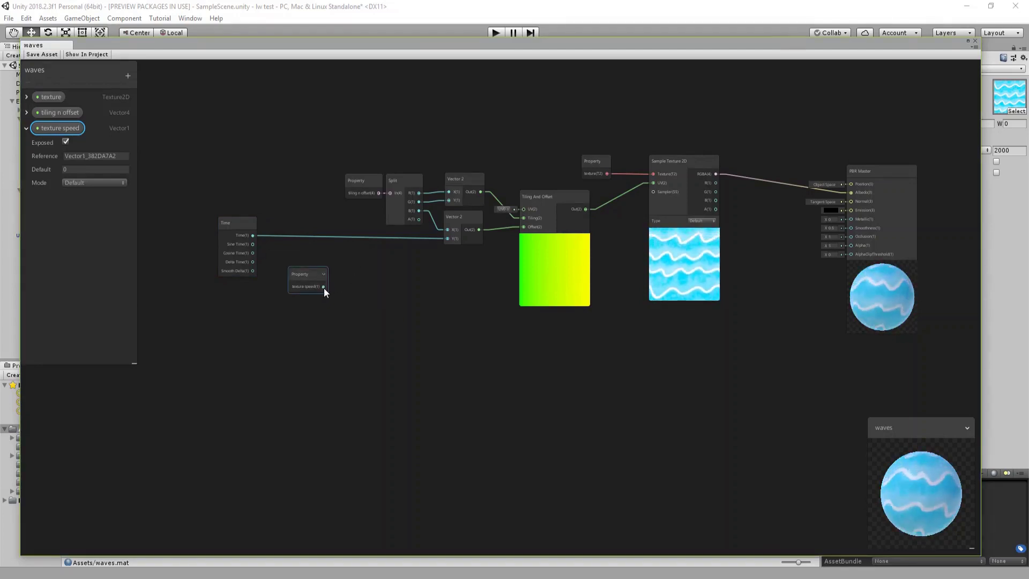
{"action": "left_click_drag", "start_coordinate": [323, 286], "coordinate": [368, 269]}
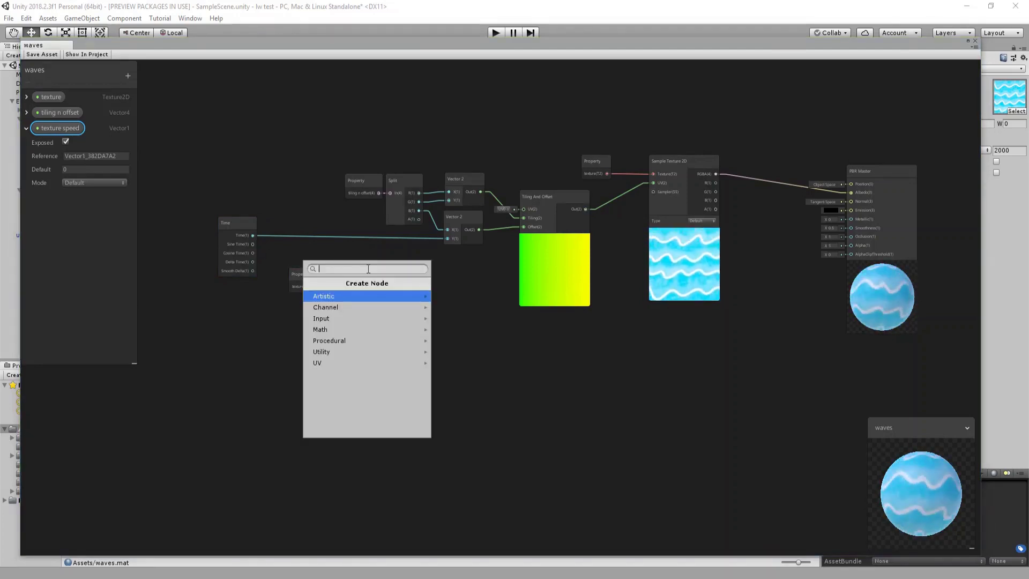
{"action": "type", "text": "mu"}
{"action": "key", "text": "Return"}
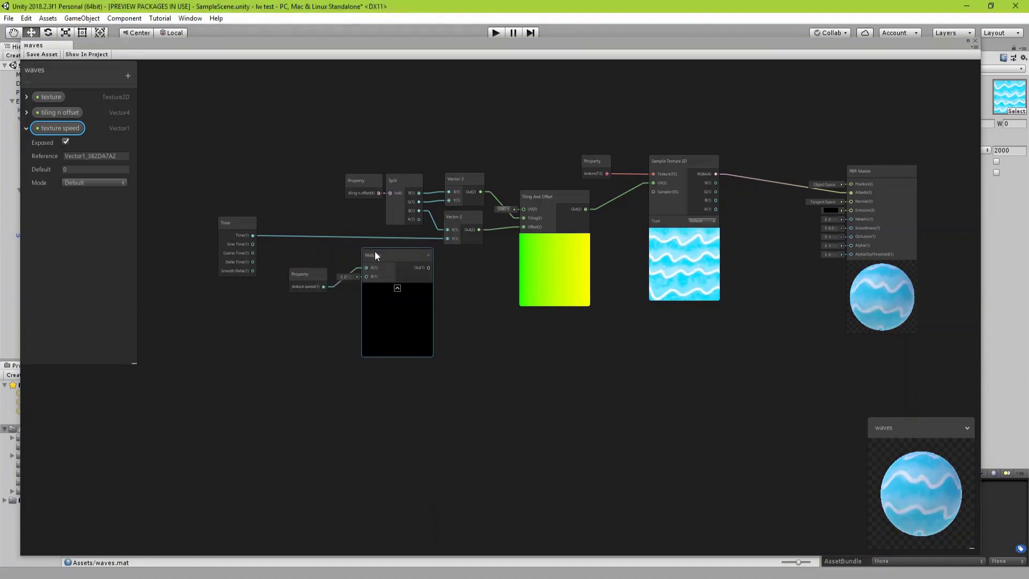
{"action": "left_click_drag", "start_coordinate": [253, 235], "coordinate": [240, 190]}
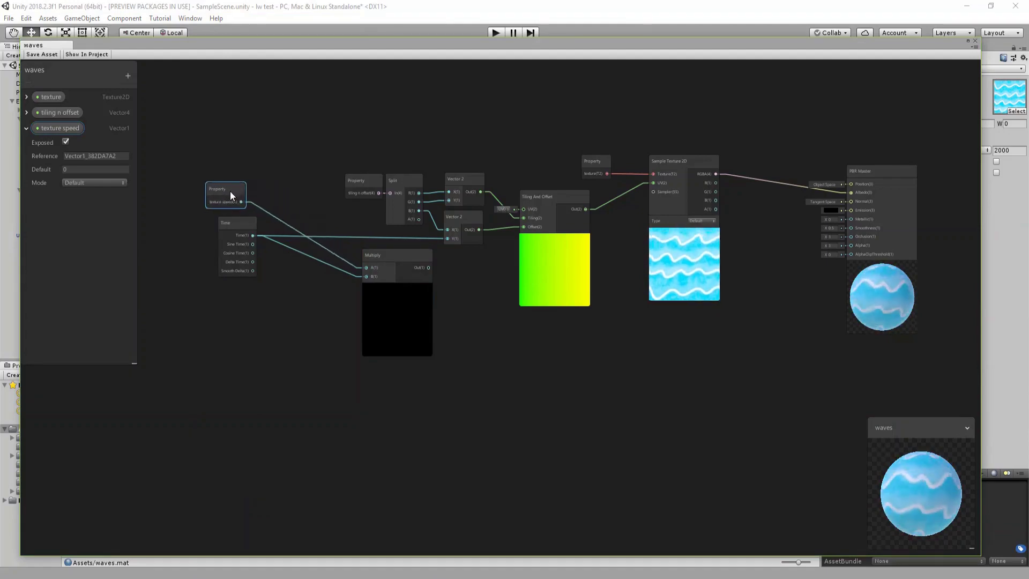
Connect the Multiply output to the Y input of the Vector 2 node feeding Offset, and place Multiply with its preview collapsed after Time.
{"action": "left_click_drag", "start_coordinate": [396, 251], "coordinate": [446, 239]}
{"action": "left_click", "coordinate": [332, 271]}
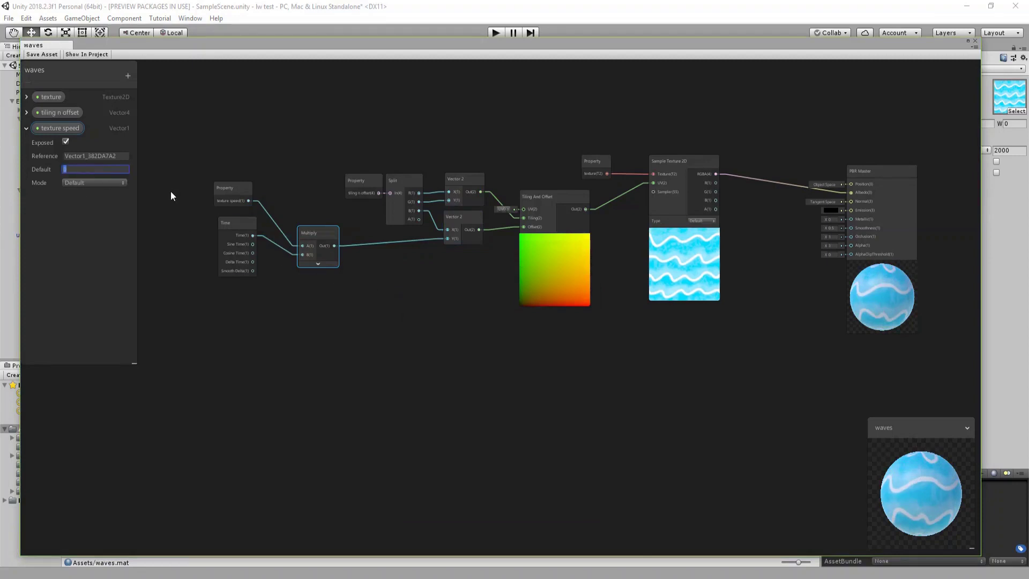
Set the texture speed property's default to 0.5 and save the shader graph.
{"action": "type", "text": "0.5"}
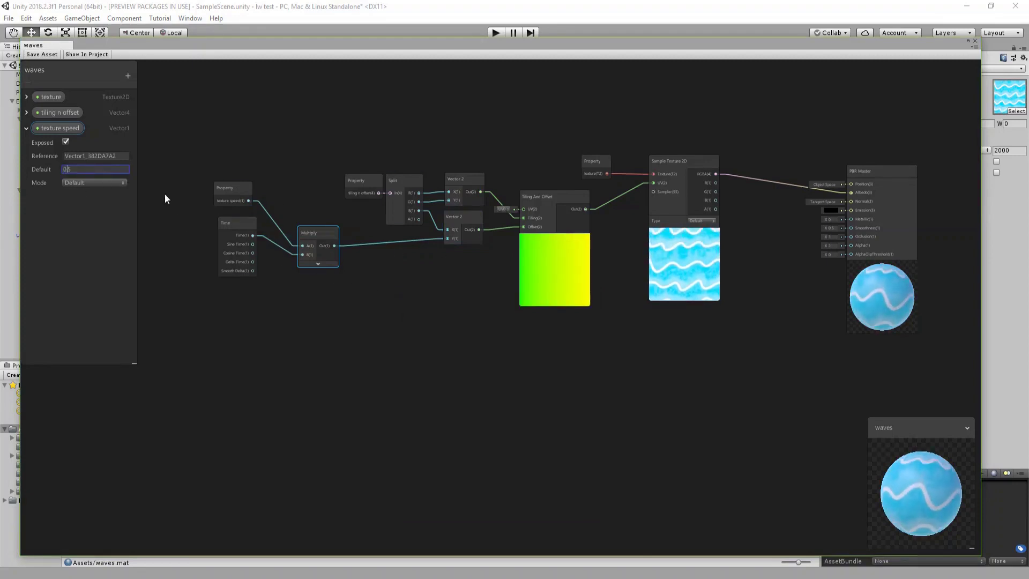
{"action": "left_click", "coordinate": [53, 55]}
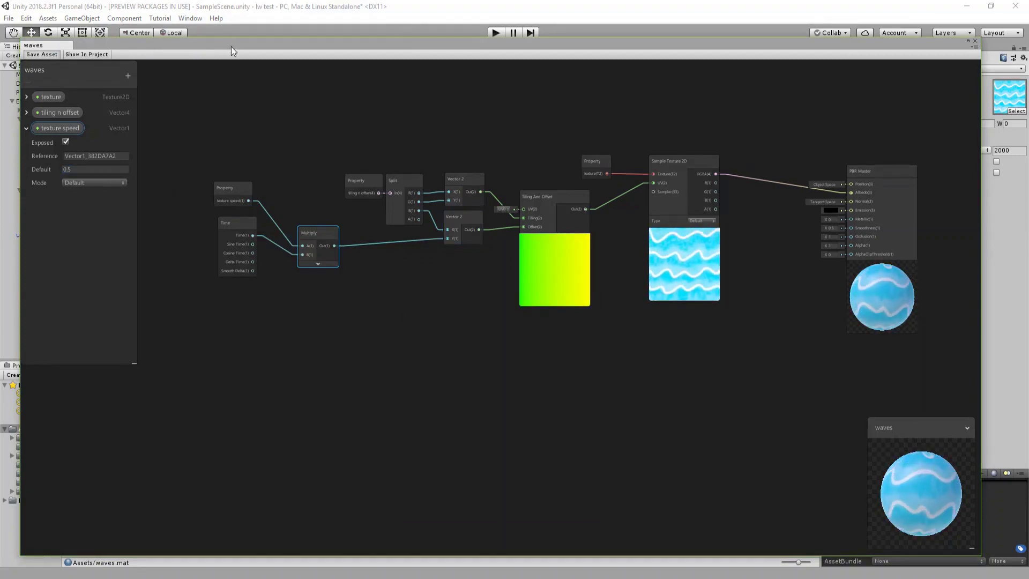
Move the graph window out of the way, select the horn mesh in the scene and set its material's texture speed to 0.26.
{"action": "left_click_drag", "start_coordinate": [256, 42], "coordinate": [249, 494]}
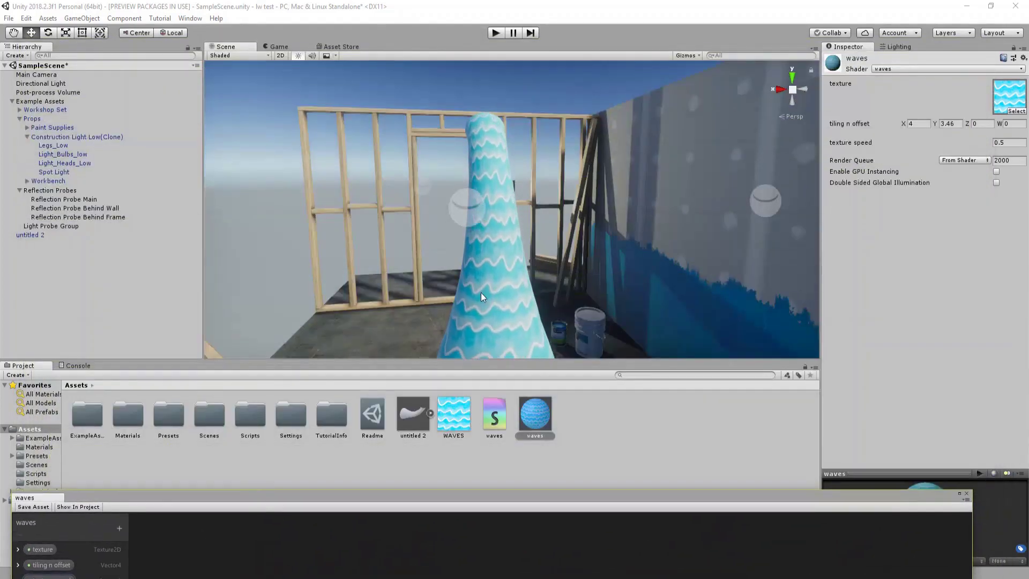
{"action": "left_click", "coordinate": [481, 293]}
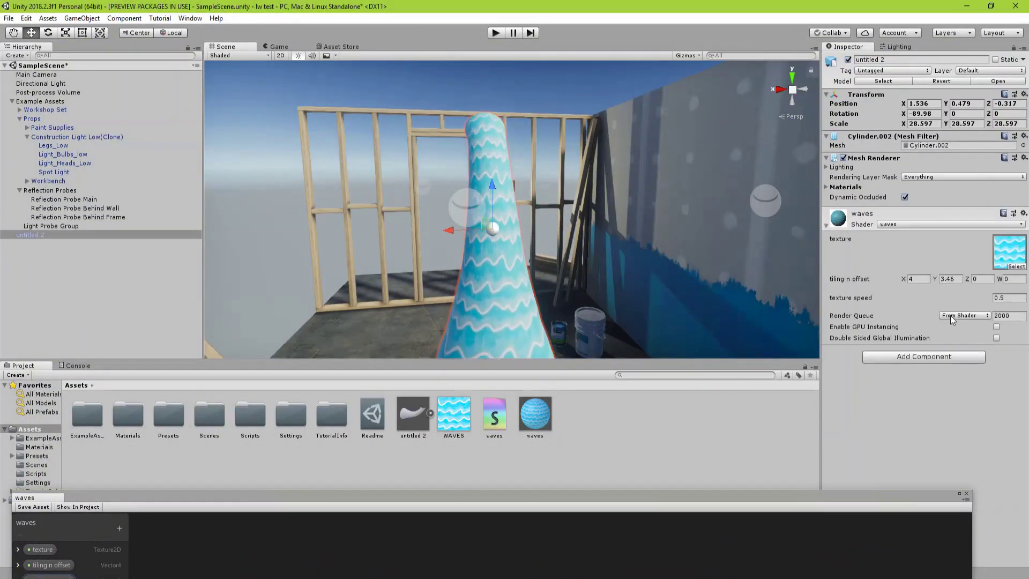
{"action": "mouse_move", "coordinate": [885, 298]}
{"action": "left_mouse_down"}
{"action": "mouse_move", "coordinate": [939, 296]}
{"action": "mouse_move", "coordinate": [813, 304]}
{"action": "mouse_move", "coordinate": [890, 300]}
{"action": "left_mouse_up"}
{"action": "left_click", "coordinate": [636, 501]}
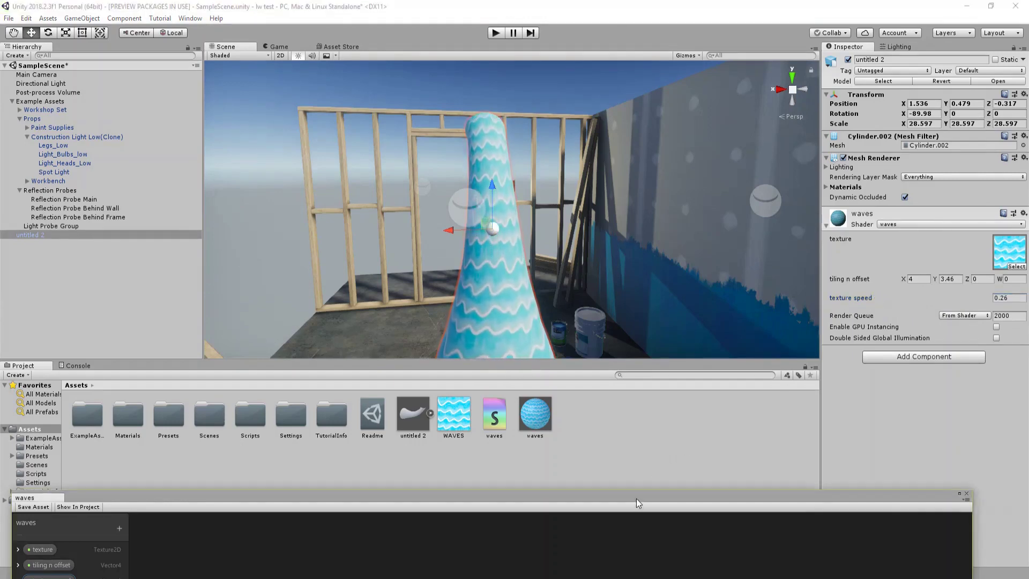
Bring the waves graph window back into view and move the PBR Master node further away from Sample Texture 2D.
{"action": "left_click_drag", "start_coordinate": [635, 498], "coordinate": [645, 56]}
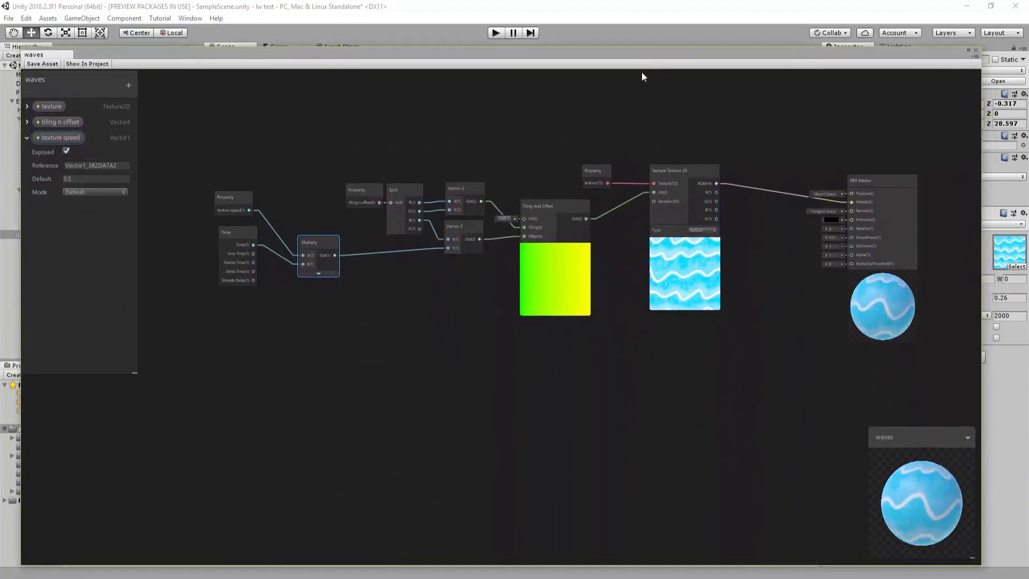
{"action": "left_click_drag", "start_coordinate": [802, 184], "coordinate": [897, 179]}
{"action": "middle_click_drag", "start_coordinate": [707, 260], "coordinate": [533, 299]}
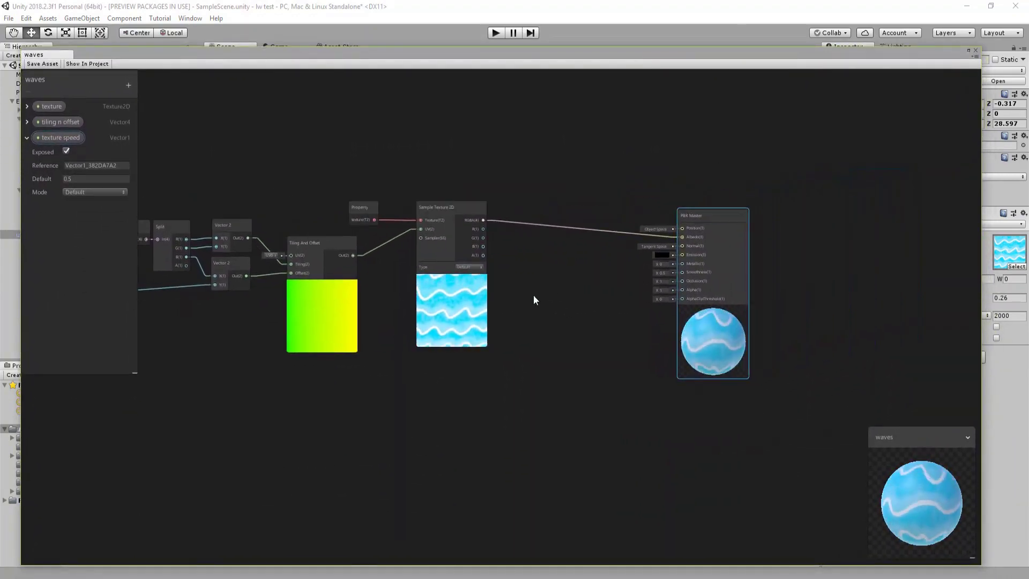
{"action": "scroll", "coordinate": [690, 276], "scroll_direction": "up", "scroll_amount": 3}
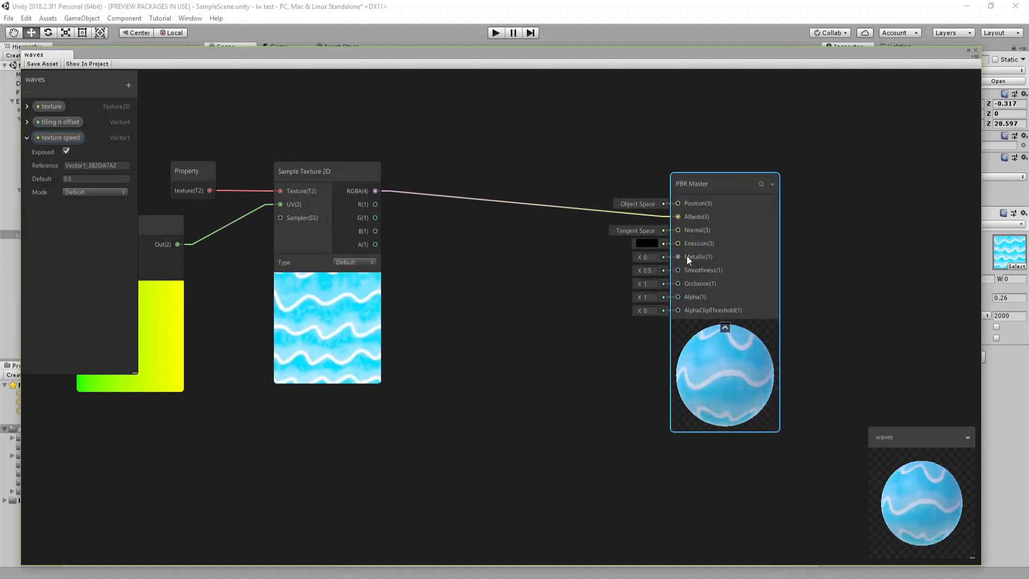
Collapse the texture speed property and add a Vector1 property named "smoothness".
{"action": "left_click", "coordinate": [29, 137]}
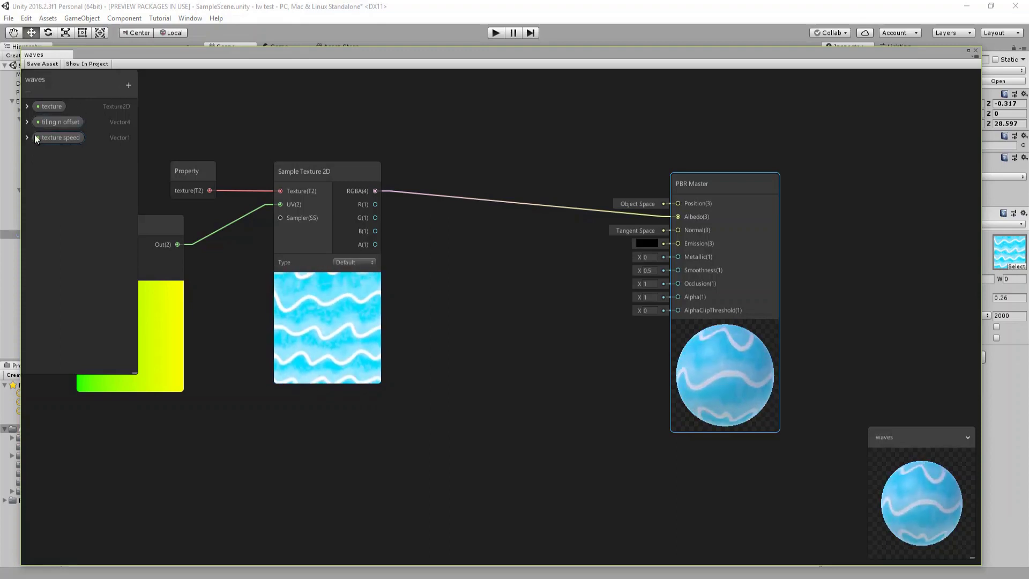
{"action": "left_click", "coordinate": [128, 85]}
{"action": "left_click", "coordinate": [144, 92]}
{"action": "type", "text": "sm"}
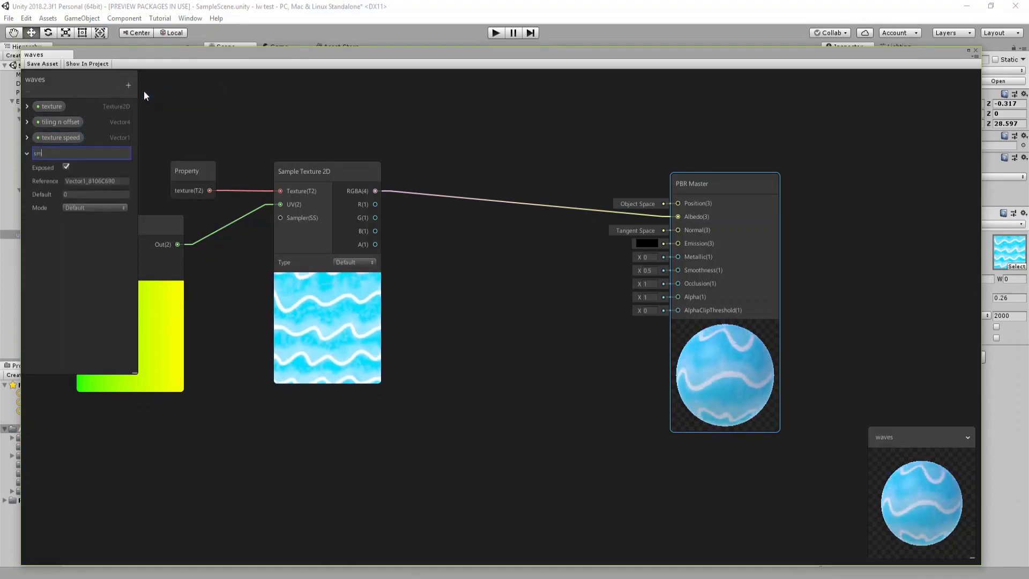
{"action": "type", "text": "oothness"}
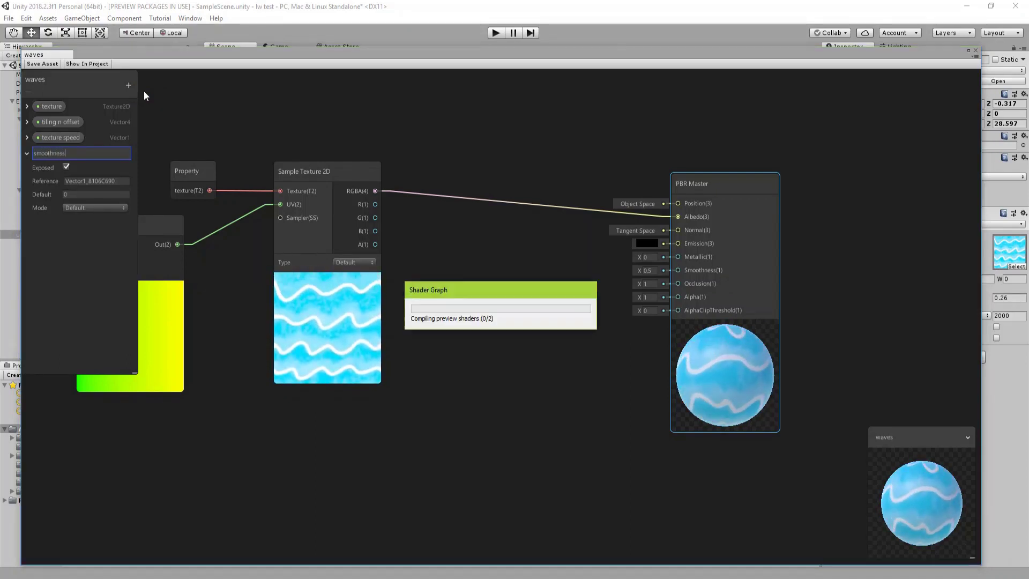
{"action": "key", "text": "Return"}
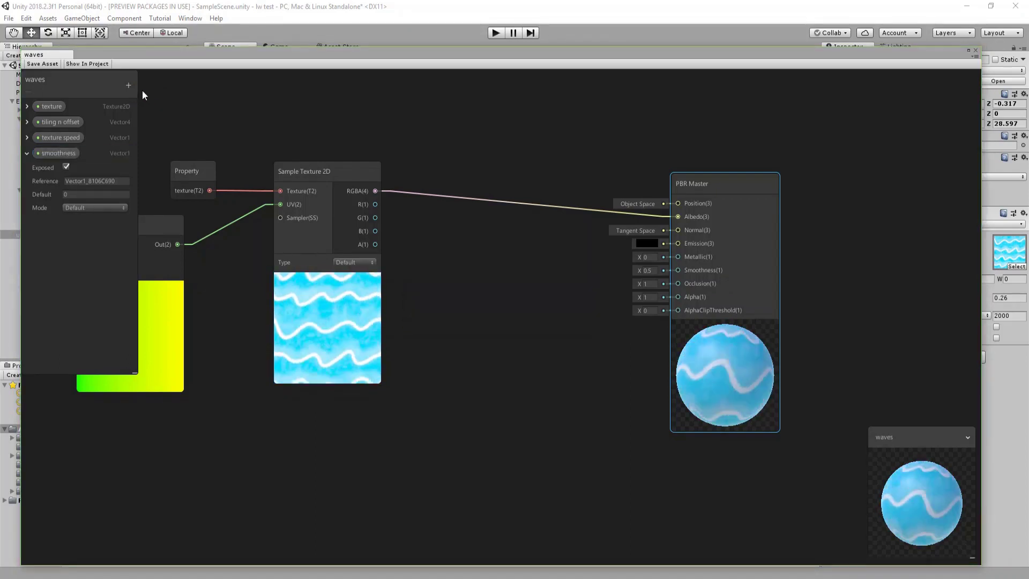
Set the smoothness property's mode to Slider, place its node in the graph and connect it to the PBR Master's Smoothness input.
{"action": "left_click", "coordinate": [85, 207]}
{"action": "left_click", "coordinate": [85, 230]}
{"action": "left_click_drag", "start_coordinate": [51, 153], "coordinate": [533, 246]}
{"action": "left_click_drag", "start_coordinate": [583, 279], "coordinate": [677, 270]}
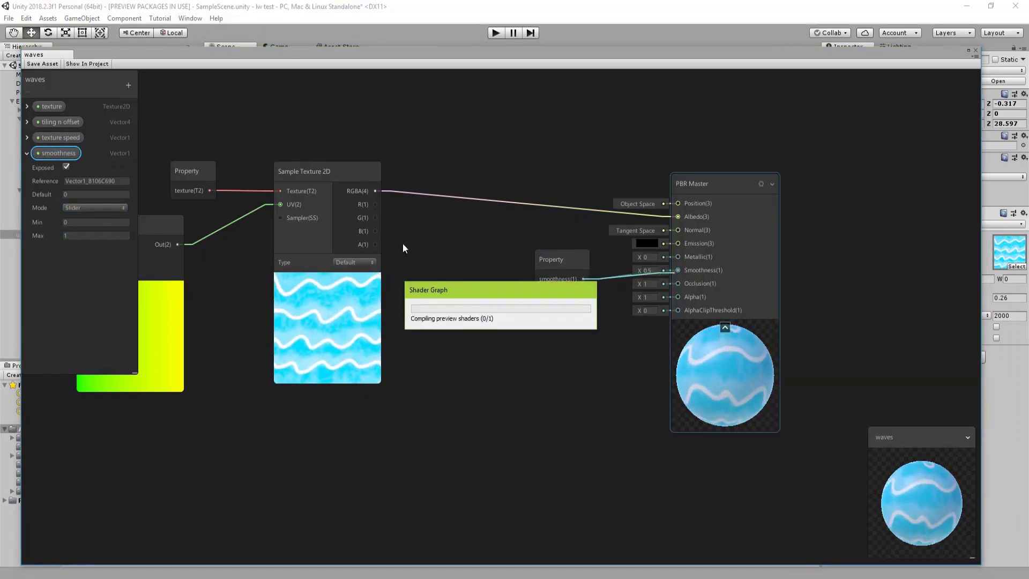
Add another Vector1 property named "metallic".
{"action": "left_click", "coordinate": [128, 85]}
{"action": "left_click", "coordinate": [133, 94]}
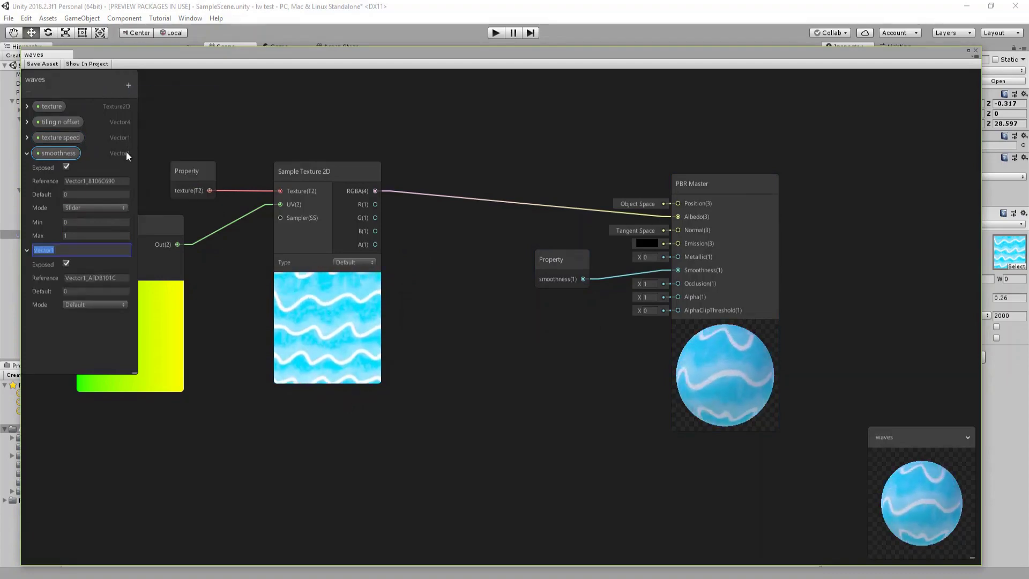
{"action": "type", "text": "metallic"}
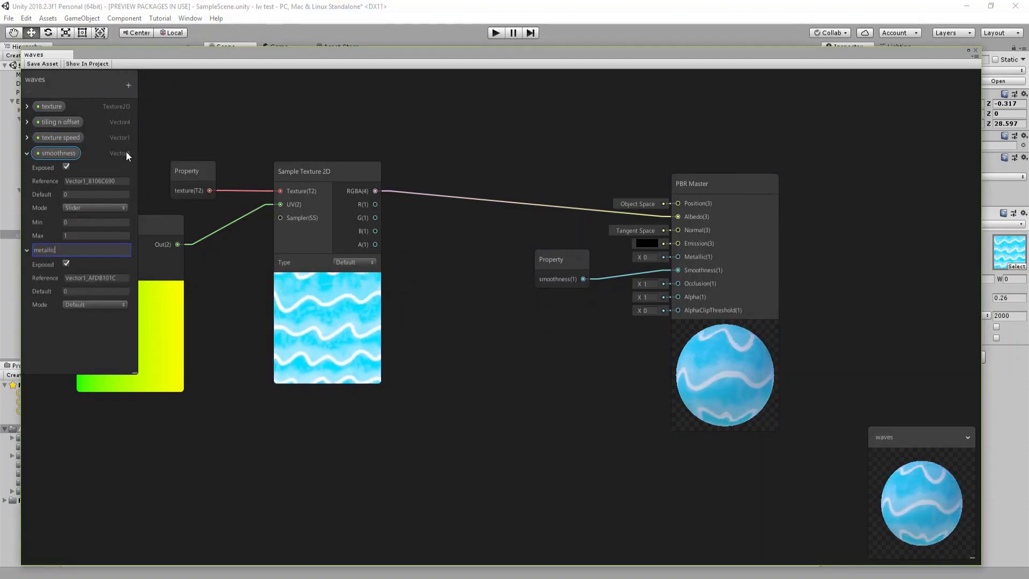
{"action": "key", "text": "Return"}
Connect a metallic property node to the PBR Master's Metallic input, set the property to Slider mode and collapse both slider properties.
{"action": "left_click_drag", "start_coordinate": [54, 250], "coordinate": [678, 257]}
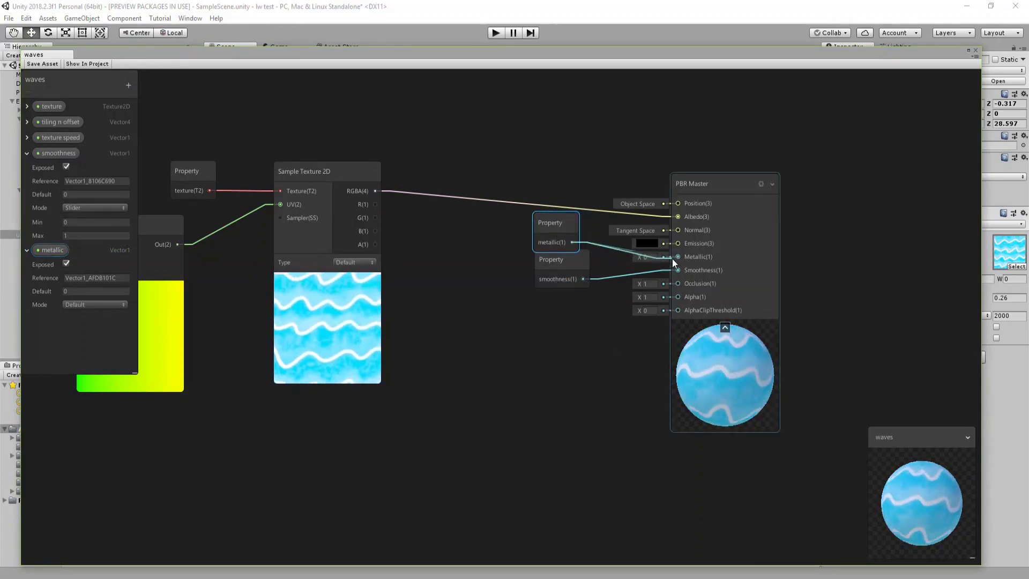
{"action": "left_click", "coordinate": [94, 304]}
{"action": "left_click", "coordinate": [96, 326]}
{"action": "left_click", "coordinate": [27, 249]}
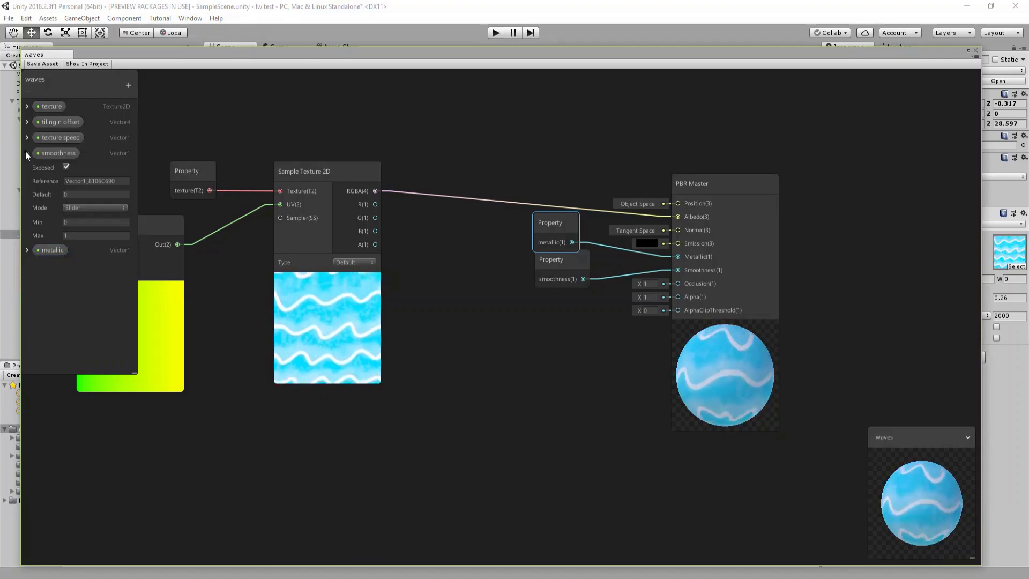
{"action": "left_click", "coordinate": [27, 153]}
Shift the PBR Master node so its Albedo connection runs straight, and create a Gradient Noise node in the free space below.
{"action": "left_click_drag", "start_coordinate": [719, 192], "coordinate": [754, 166]}
{"action": "middle_click_drag", "start_coordinate": [553, 302], "coordinate": [503, 318]}
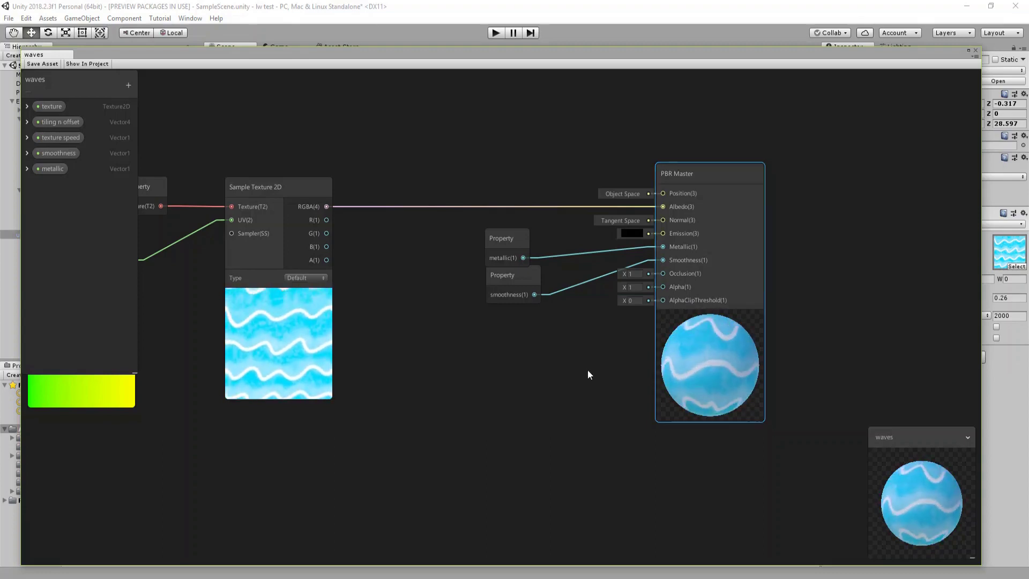
{"action": "key", "text": "a"}
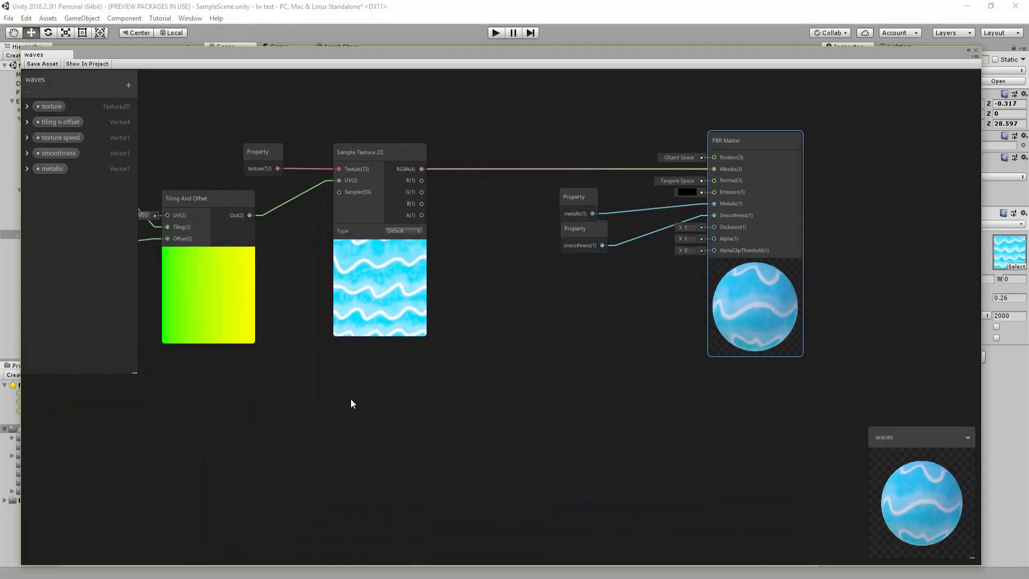
{"action": "scroll", "coordinate": [466, 383], "scroll_direction": "up", "scroll_amount": 1}
{"action": "right_click", "coordinate": [532, 353]}
{"action": "left_click", "coordinate": [568, 358]}
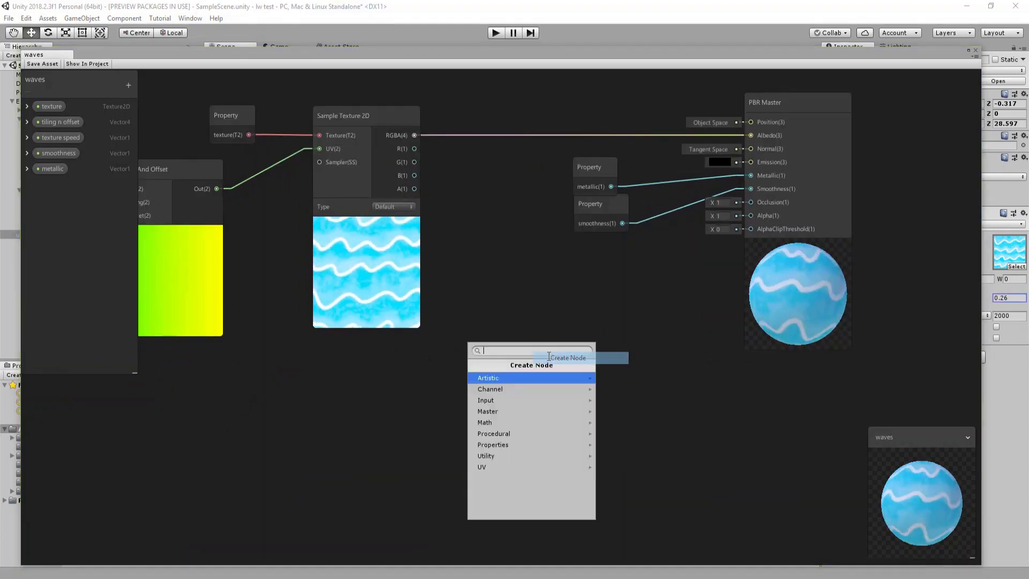
{"action": "type", "text": "noise"}
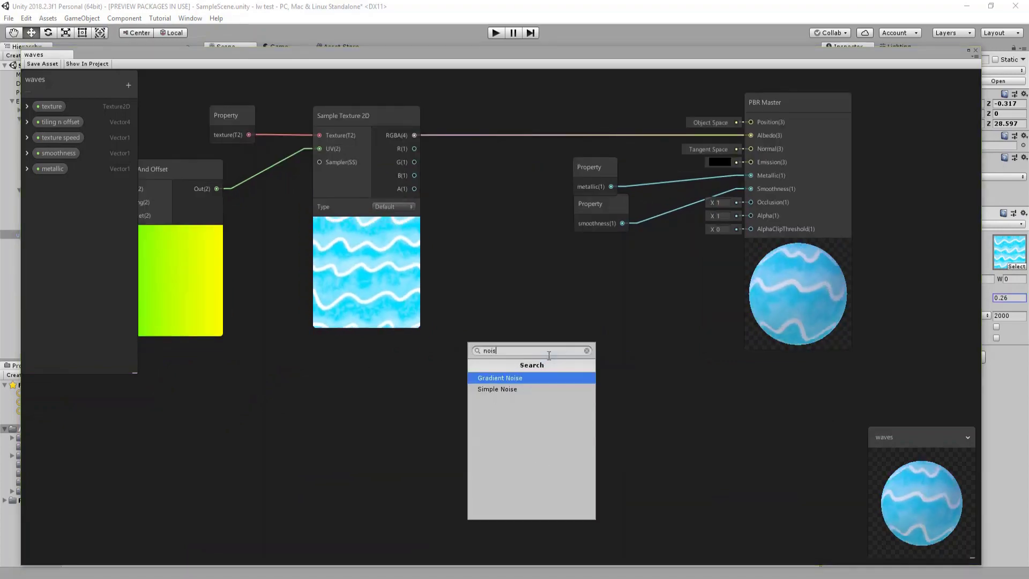
{"action": "key", "text": "Return"}
Position the Gradient Noise node below the smoothness property node and connect its output to the PBR Master's AlphaClipThreshold input.
{"action": "middle_click_drag", "start_coordinate": [609, 346], "coordinate": [468, 347]}
{"action": "left_click_drag", "start_coordinate": [468, 347], "coordinate": [445, 286]}
{"action": "middle_click_drag", "start_coordinate": [535, 309], "coordinate": [468, 338]}
{"action": "left_click_drag", "start_coordinate": [465, 348], "coordinate": [601, 258]}
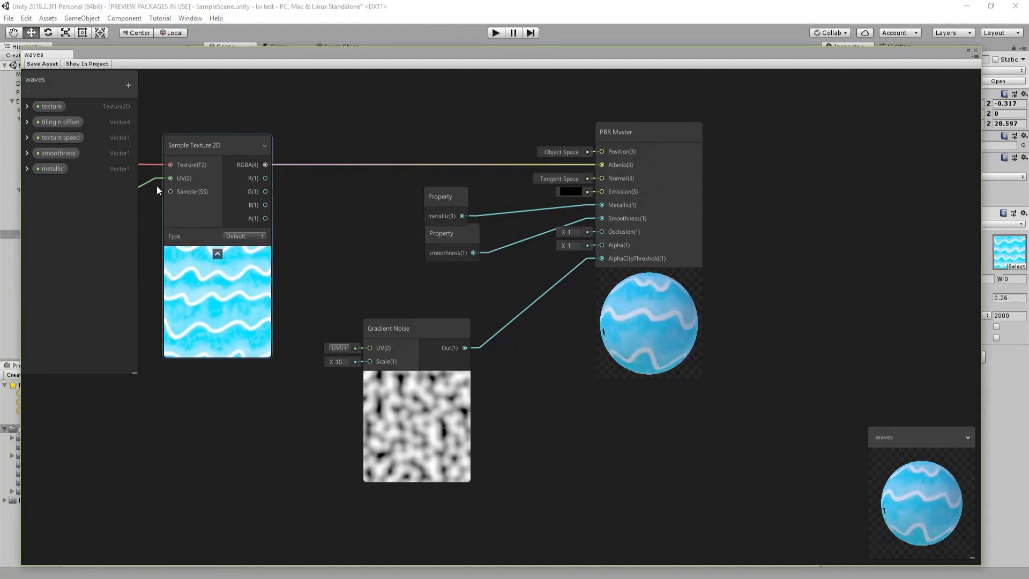
Set the PBR Master's Alpha value to 0.5 and move the node further away from the property nodes.
{"action": "left_click", "coordinate": [572, 245]}
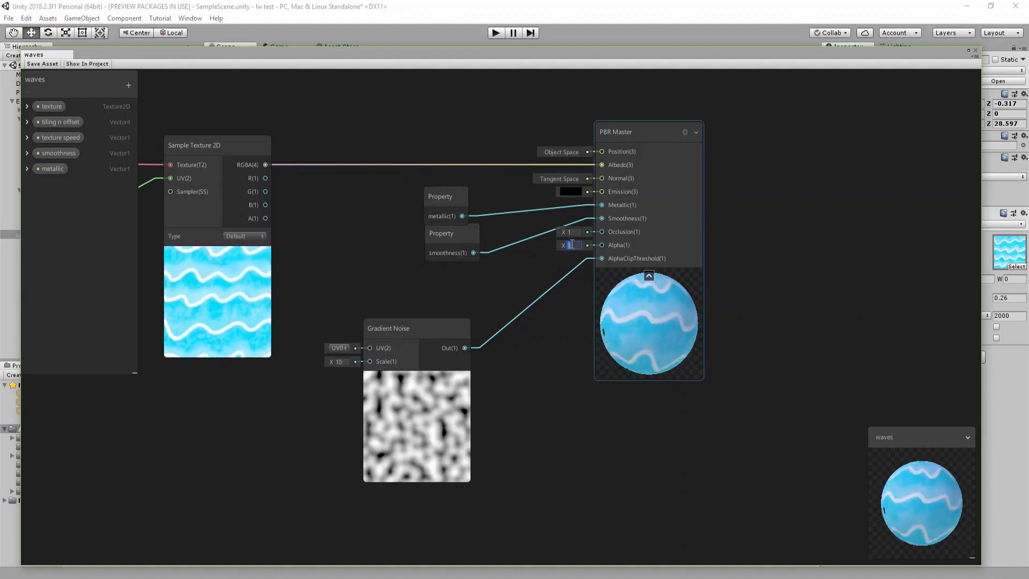
{"action": "type", "text": "0.5"}
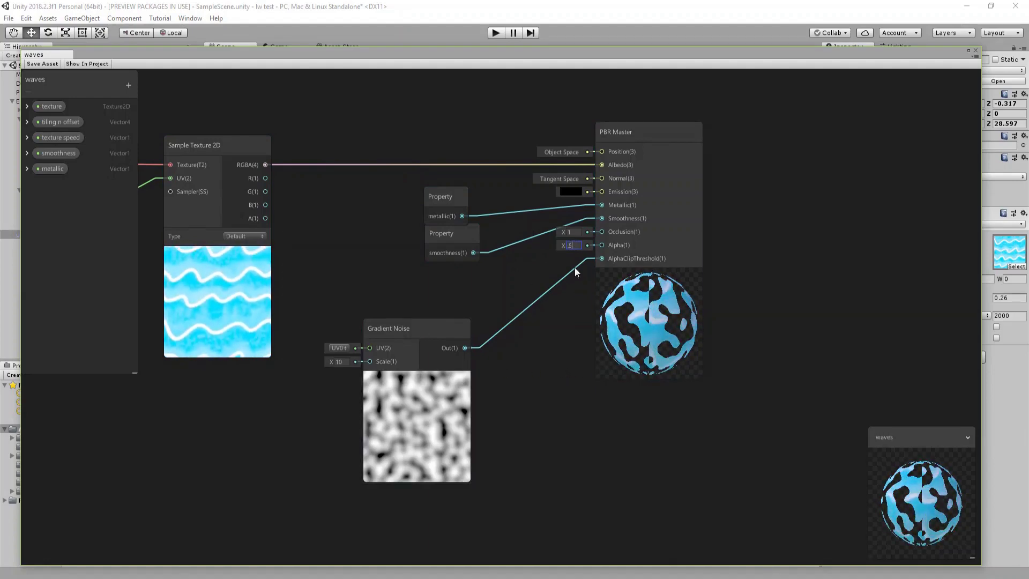
{"action": "left_click_drag", "start_coordinate": [647, 134], "coordinate": [719, 130]}
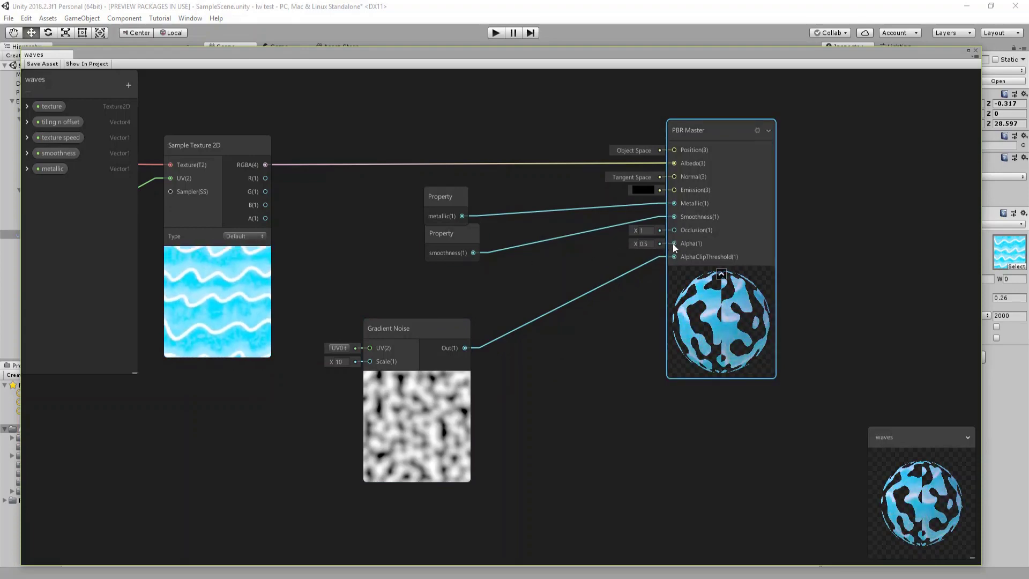
Add a Vector1 property named "alpha" and set its mode to Slider.
{"action": "left_click", "coordinate": [128, 85]}
{"action": "left_click", "coordinate": [161, 96]}
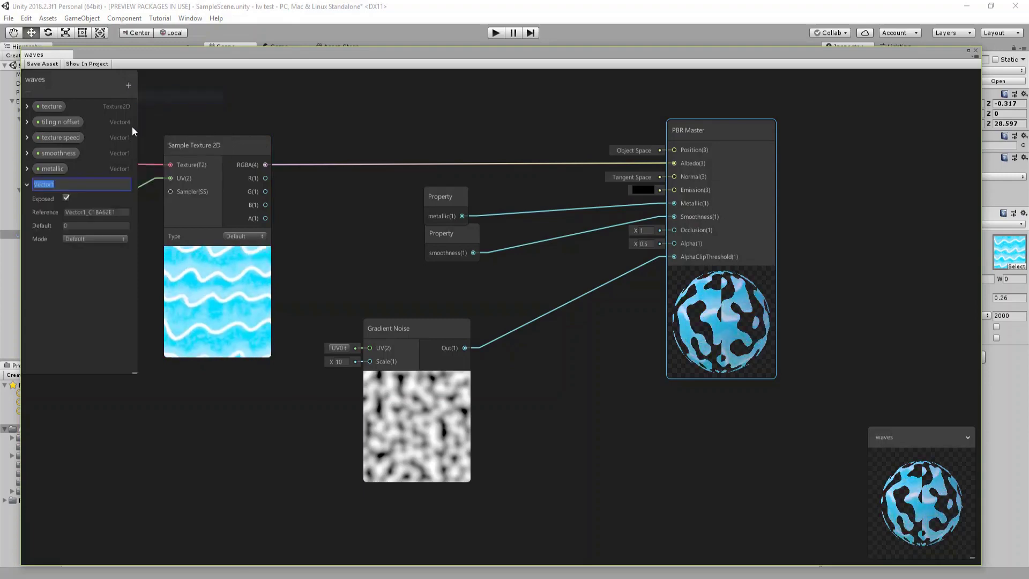
{"action": "type", "text": "alpha"}
{"action": "key", "text": "Return"}
{"action": "left_click", "coordinate": [89, 239]}
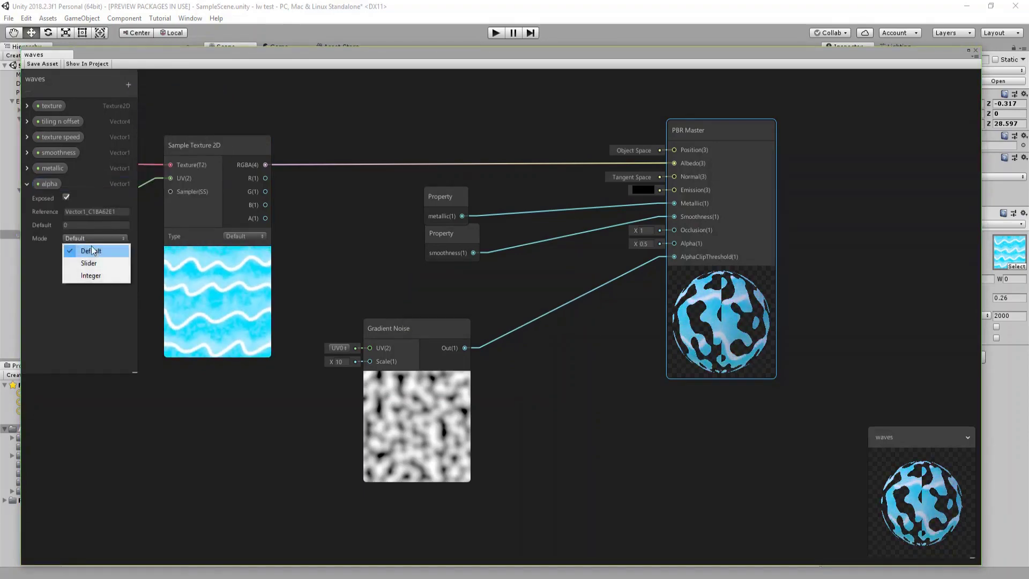
{"action": "left_click", "coordinate": [89, 263]}
Place the alpha property node above Gradient Noise, connect it to the PBR Master's Alpha input and set its default to 0.5.
{"action": "left_click_drag", "start_coordinate": [49, 184], "coordinate": [674, 243]}
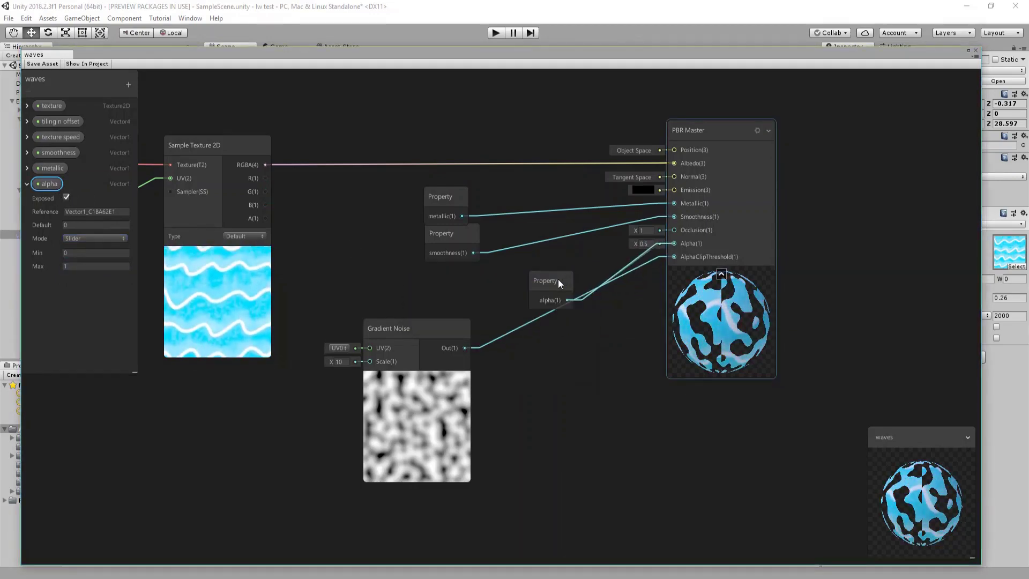
{"action": "left_click_drag", "start_coordinate": [558, 279], "coordinate": [485, 281]}
{"action": "left_click", "coordinate": [92, 225]}
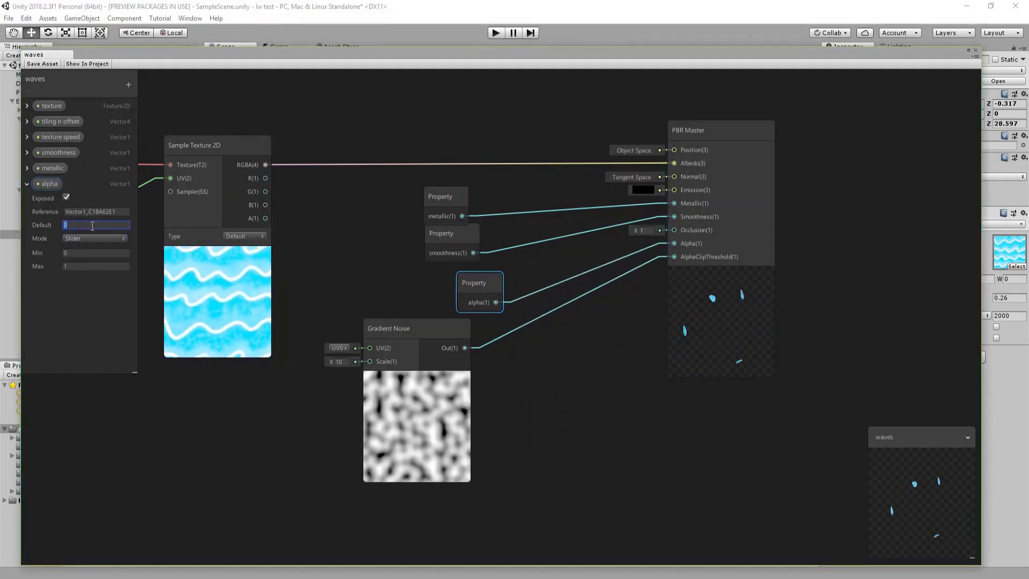
{"action": "type", "text": "5"}
{"action": "key", "text": "Home"}
{"action": "type", "text": "0."}
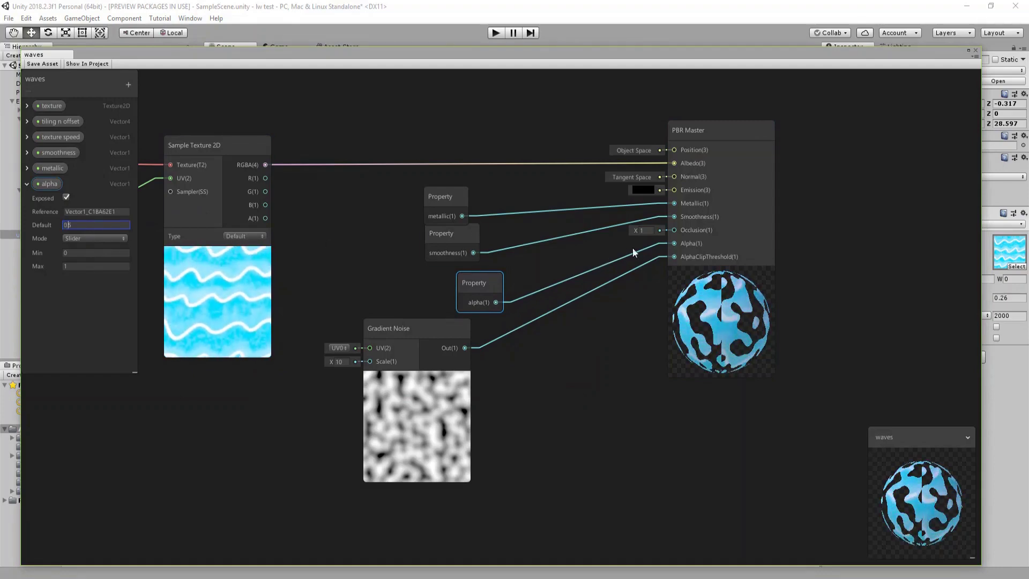
Move the Gradient Noise node down and away from the alpha property node to leave room around it.
{"action": "middle_click_drag", "start_coordinate": [424, 329], "coordinate": [456, 284]}
{"action": "left_click_drag", "start_coordinate": [456, 285], "coordinate": [432, 326]}
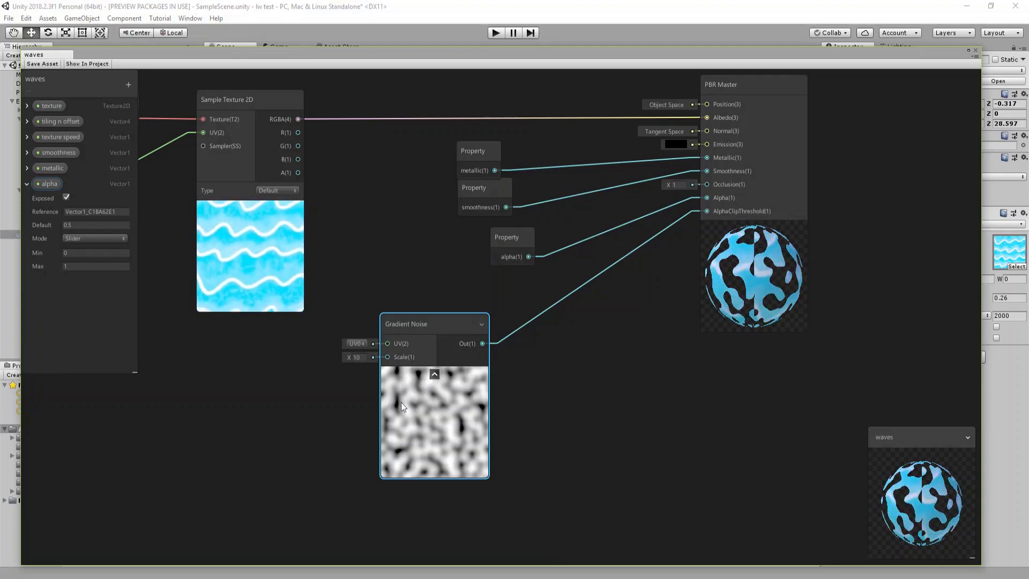
{"action": "left_click_drag", "start_coordinate": [421, 319], "coordinate": [396, 315]}
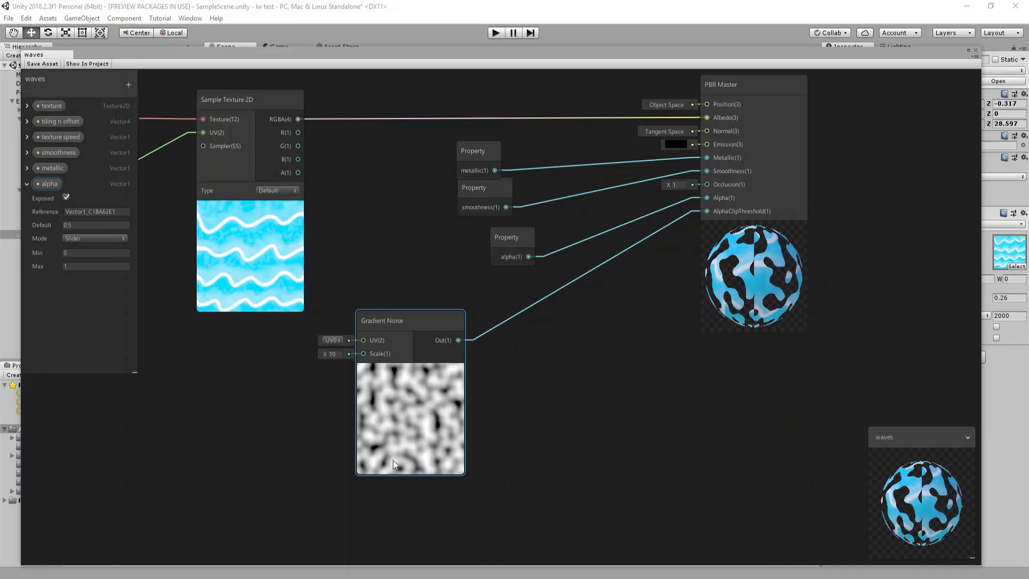
Add a Sample Gradient node in the empty area below the Tiling And Offset node.
{"action": "scroll", "coordinate": [471, 452], "scroll_direction": "down", "scroll_amount": 3}
{"action": "right_click", "coordinate": [342, 369]}
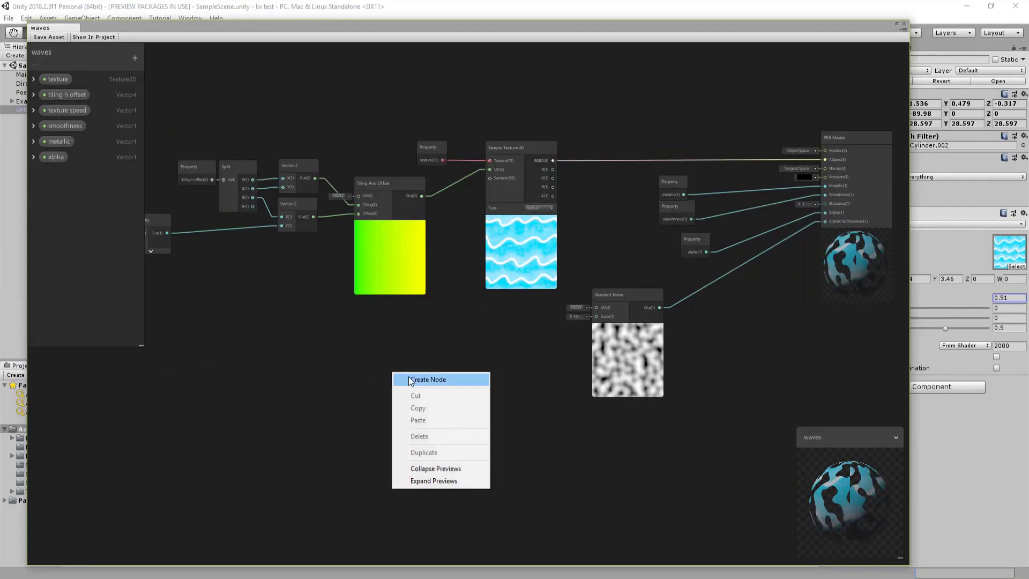
{"action": "left_click", "coordinate": [410, 380]}
{"action": "type", "text": "gradi"}
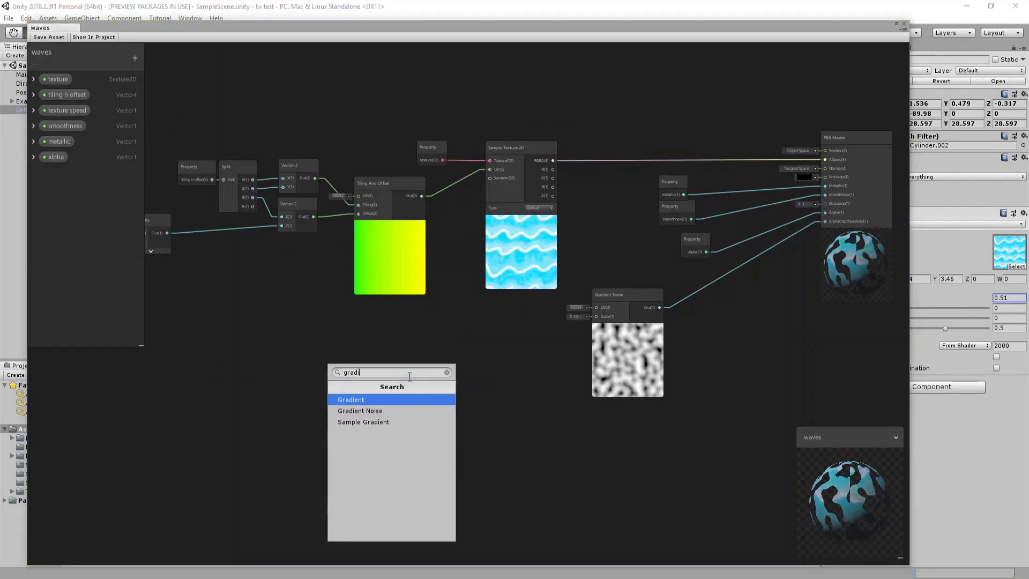
{"action": "key", "text": "Down"}
{"action": "key", "text": "Down"}
{"action": "key", "text": "Return"}
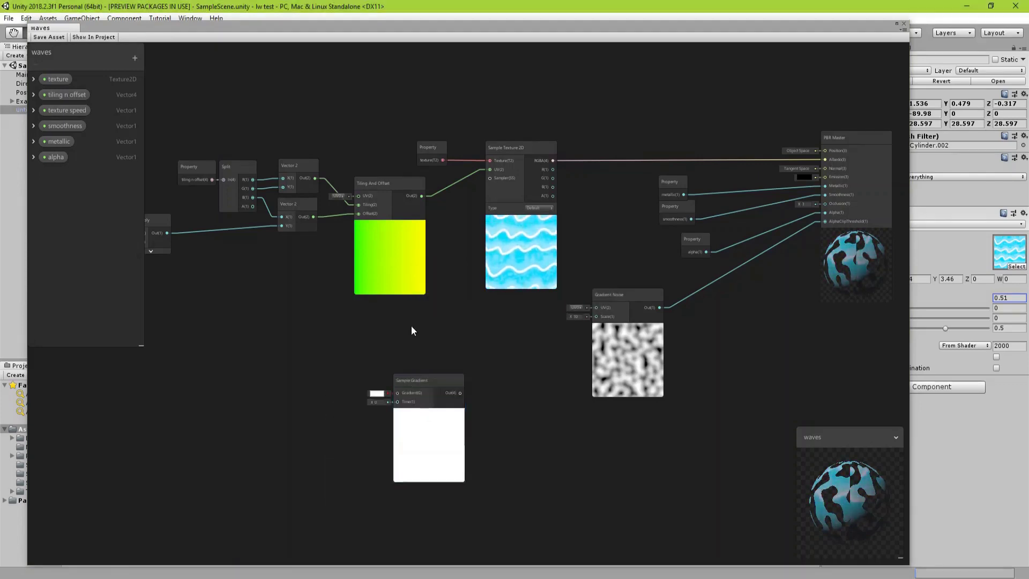
{"action": "mouse_move", "coordinate": [429, 378]}
{"action": "left_mouse_down"}
{"action": "mouse_move", "coordinate": [393, 365]}
{"action": "mouse_move", "coordinate": [435, 363]}
{"action": "left_mouse_up"}
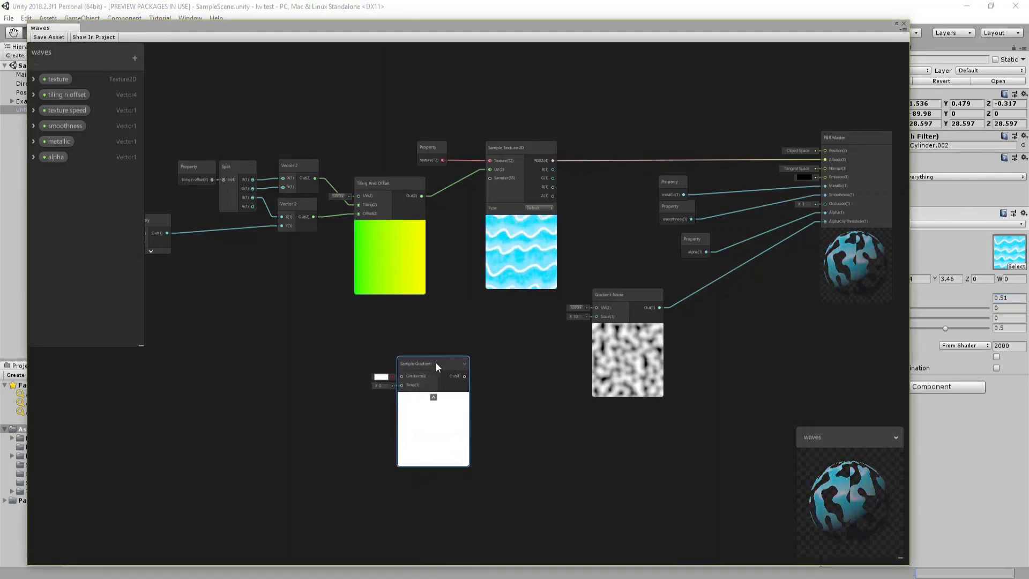
Set the Sample Gradient's gradient to run from white to black by making its end colour stop black.
{"action": "left_click", "coordinate": [381, 376]}
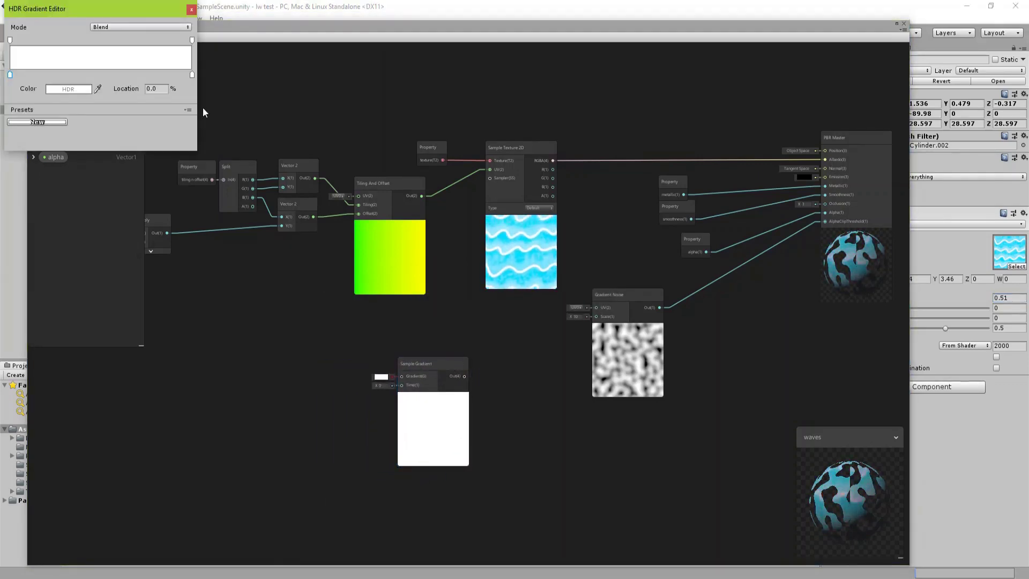
{"action": "left_click", "coordinate": [70, 88]}
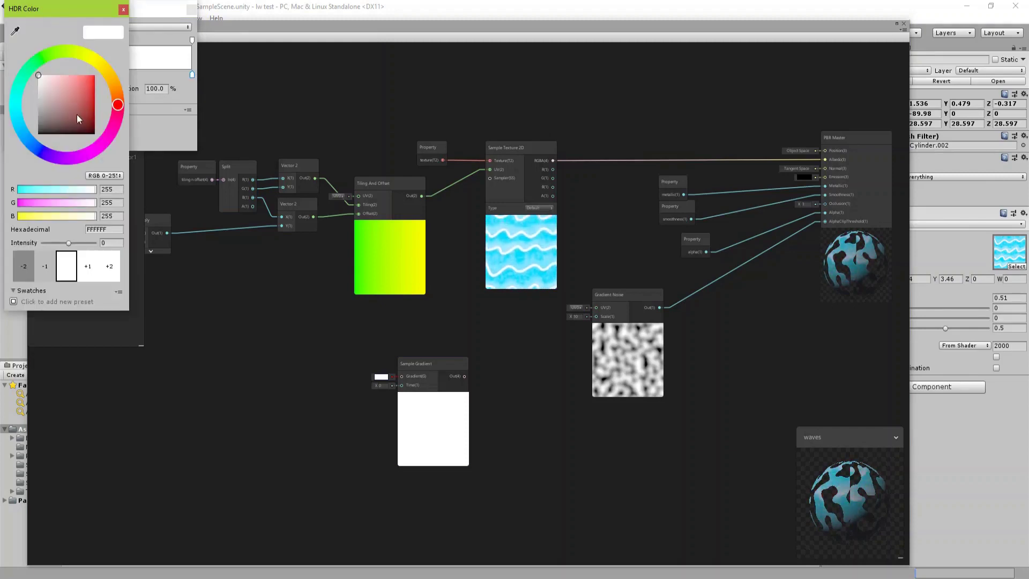
{"action": "left_click_drag", "start_coordinate": [76, 114], "coordinate": [38, 133]}
{"action": "left_click", "coordinate": [123, 10]}
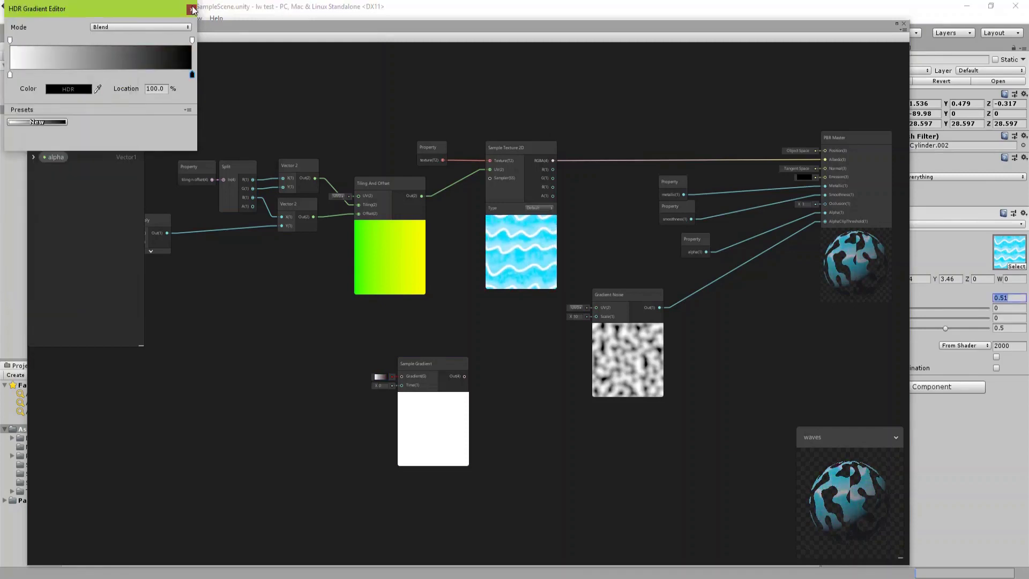
{"action": "left_click", "coordinate": [191, 9]}
Add a Rotate node before the Sample Gradient node and set its unit to Degrees.
{"action": "right_click", "coordinate": [249, 349]}
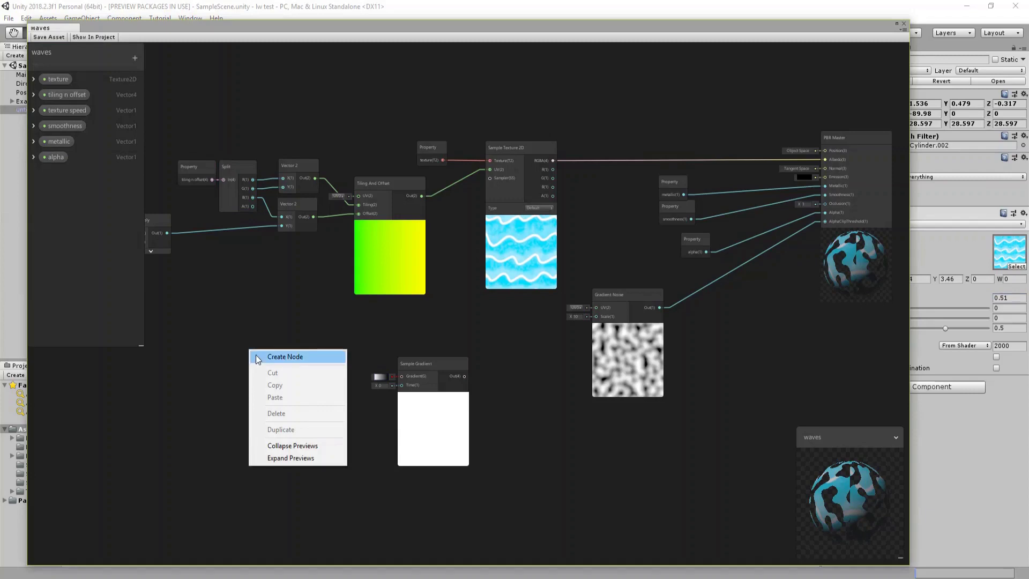
{"action": "left_click", "coordinate": [255, 355]}
{"action": "type", "text": "rota"}
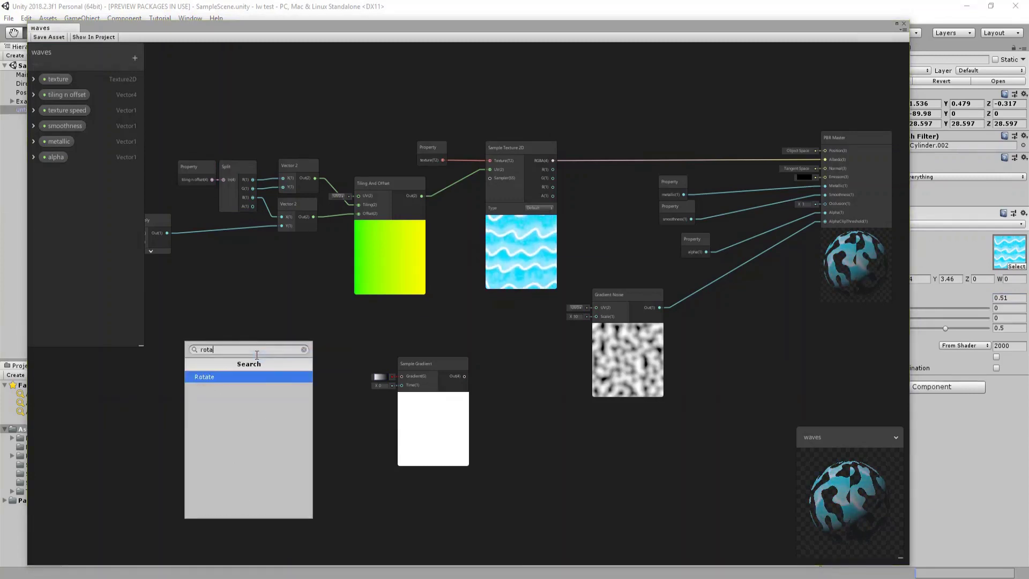
{"action": "key", "text": "Return"}
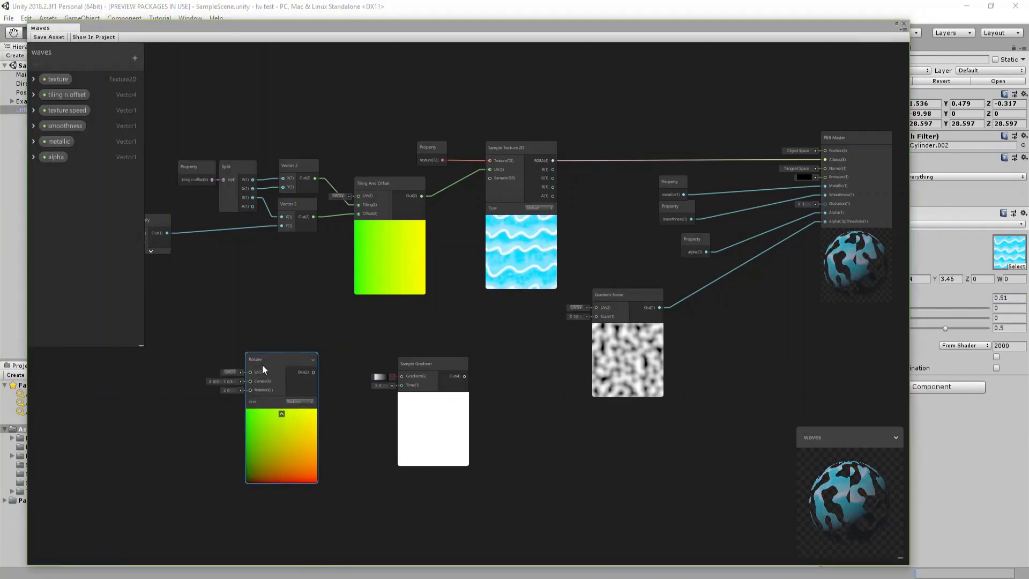
{"action": "left_click", "coordinate": [298, 401]}
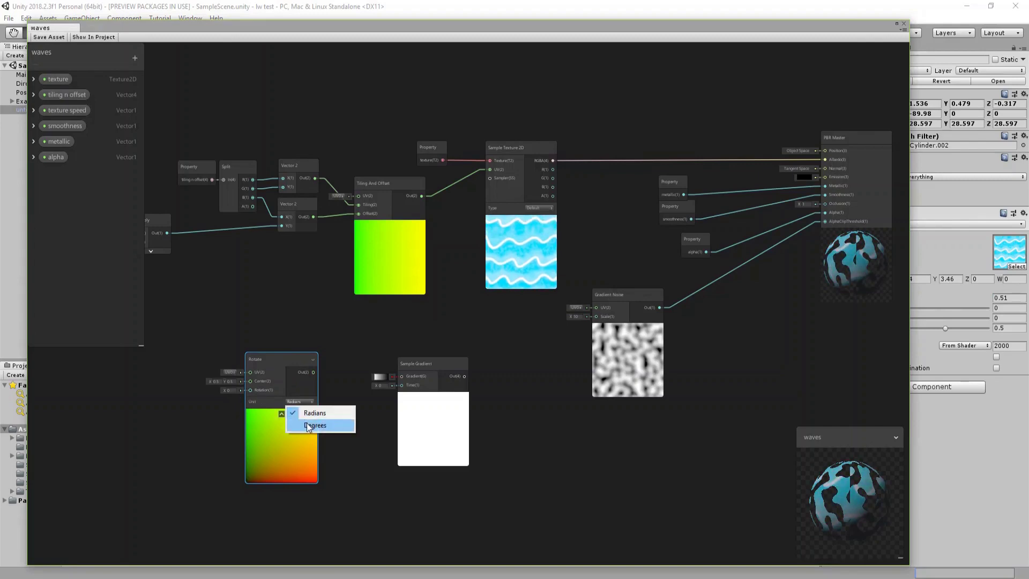
{"action": "left_click", "coordinate": [301, 425]}
Connect the Rotate output to the Sample Gradient's Time input and set the rotation to 90.
{"action": "left_click", "coordinate": [236, 390]}
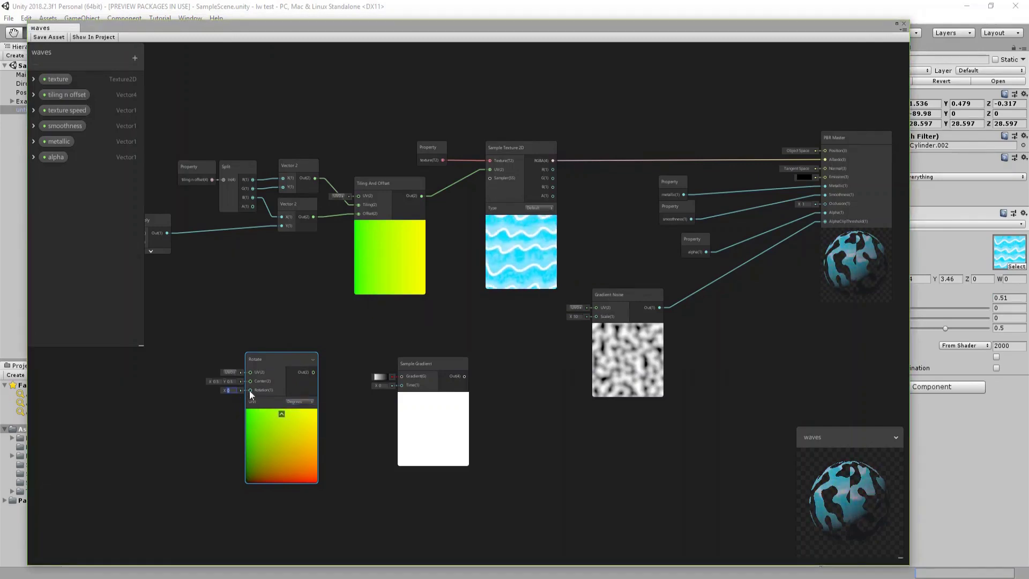
{"action": "left_click_drag", "start_coordinate": [313, 373], "coordinate": [402, 386]}
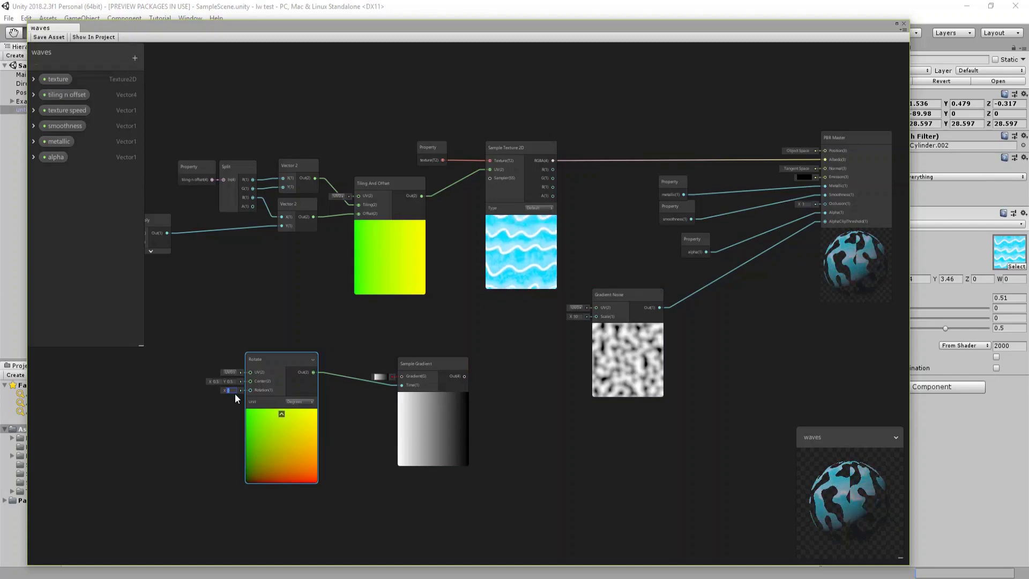
{"action": "type", "text": "90"}
{"action": "left_click_drag", "start_coordinate": [455, 362], "coordinate": [449, 359]}
Move the Gradient Noise node down and add a Lerp node between it and the PBR Master.
{"action": "left_click_drag", "start_coordinate": [630, 296], "coordinate": [635, 402]}
{"action": "right_click", "coordinate": [622, 333]}
{"action": "left_click", "coordinate": [627, 337]}
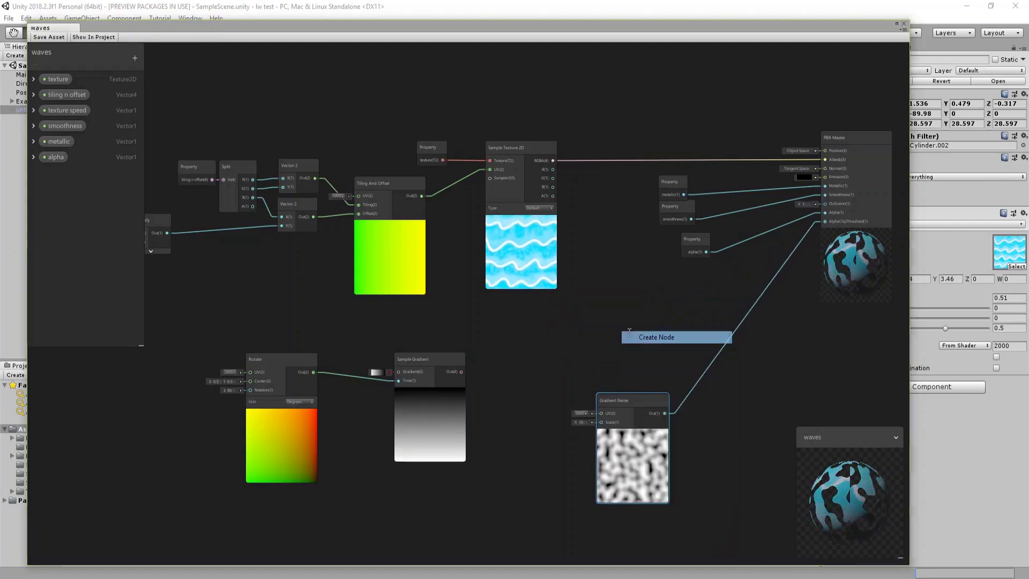
{"action": "type", "text": "ler"}
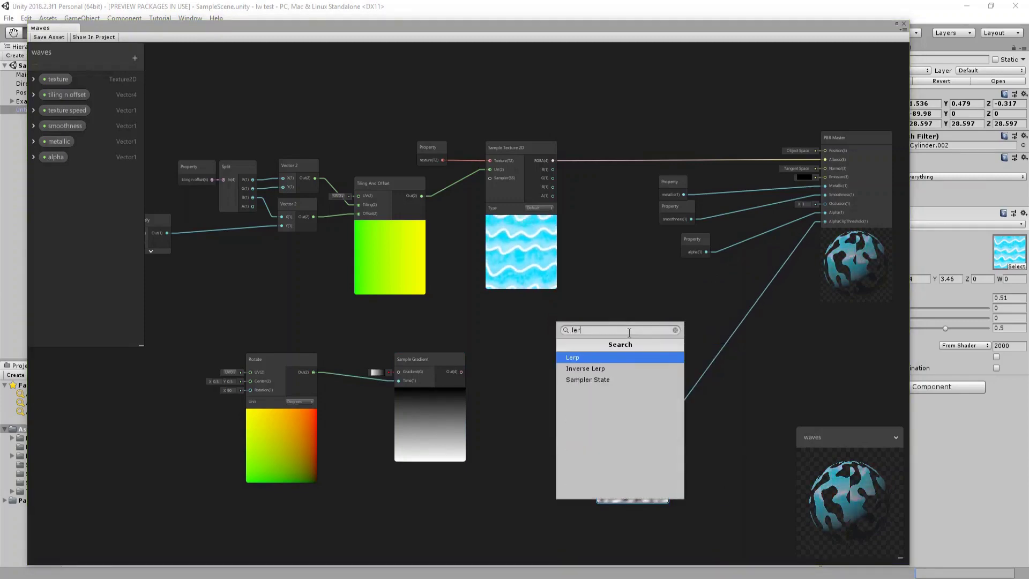
{"action": "key", "text": "Return"}
{"action": "left_click_drag", "start_coordinate": [632, 374], "coordinate": [706, 355]}
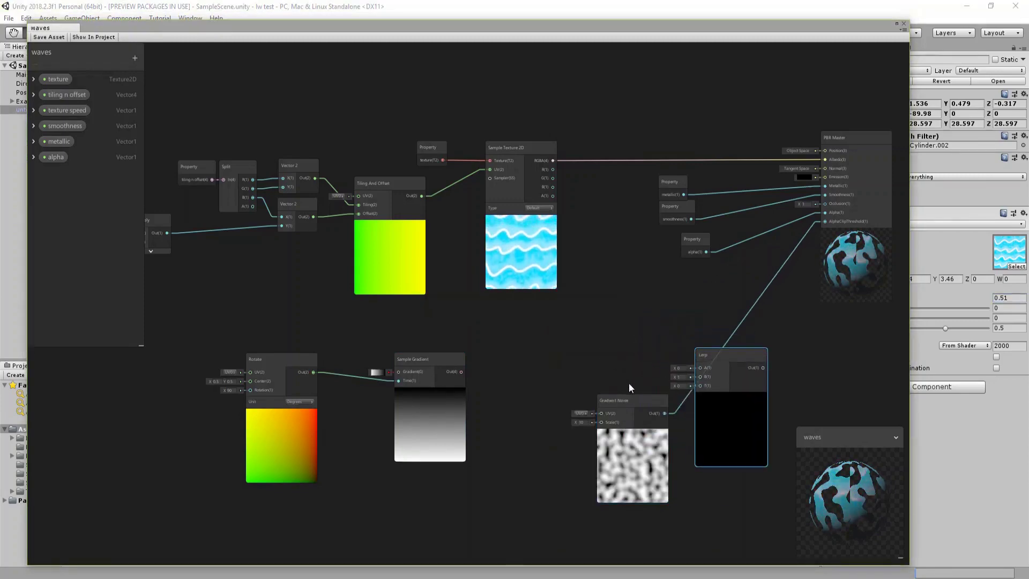
Connect the Gradient Noise output to the Lerp's A input, move the noise node beside Sample Gradient, and set B to 0.
{"action": "left_click_drag", "start_coordinate": [633, 405], "coordinate": [700, 368]}
{"action": "left_click_drag", "start_coordinate": [590, 390], "coordinate": [581, 338]}
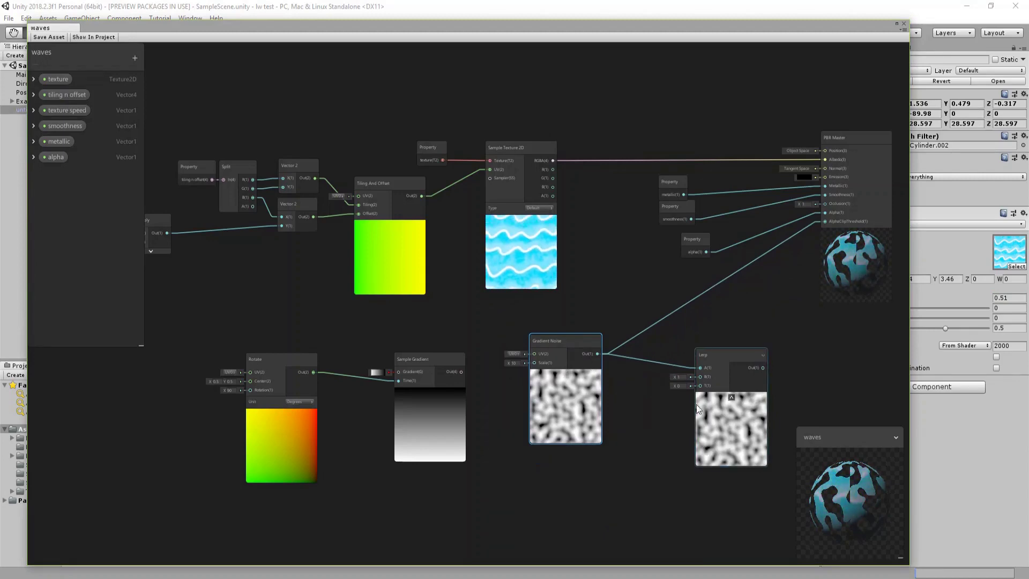
{"action": "left_click", "coordinate": [683, 377]}
{"action": "type", "text": "0"}
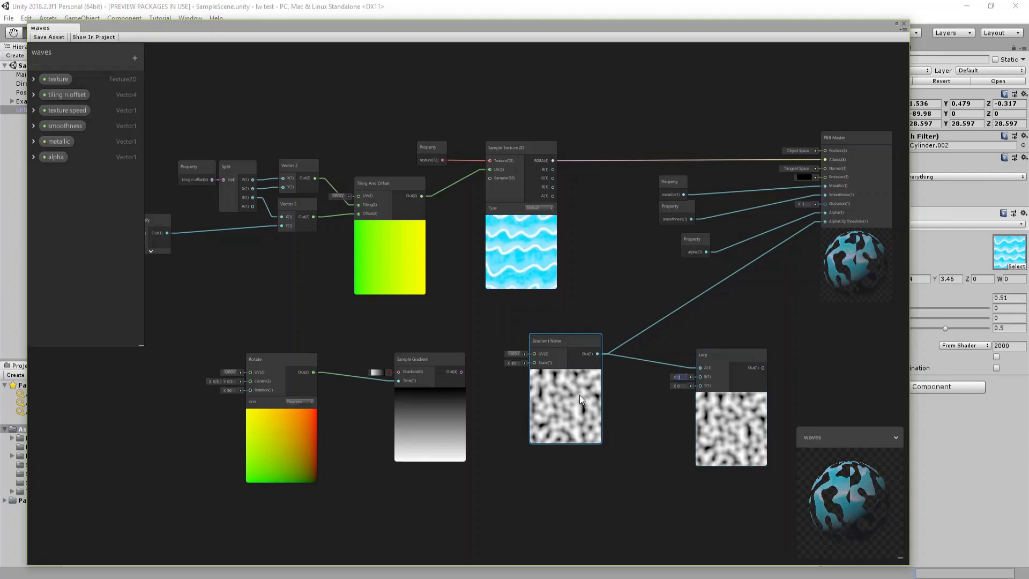
Connect the Sample Gradient output to the Lerp's T input and set the remaining components of B to 0.
{"action": "left_click_drag", "start_coordinate": [461, 371], "coordinate": [699, 385]}
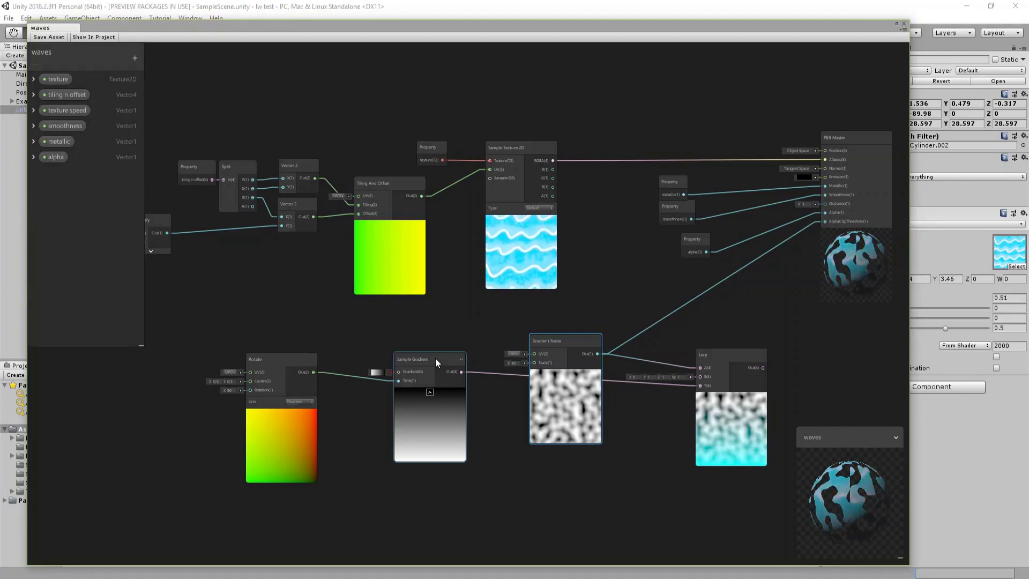
{"action": "left_click_drag", "start_coordinate": [435, 358], "coordinate": [416, 379]}
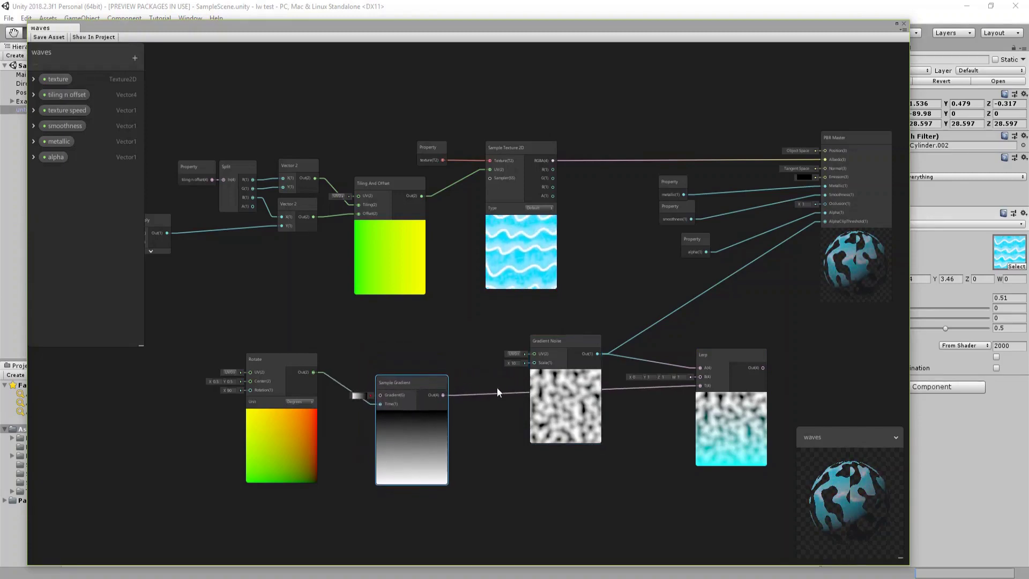
{"action": "type", "text": "0"}
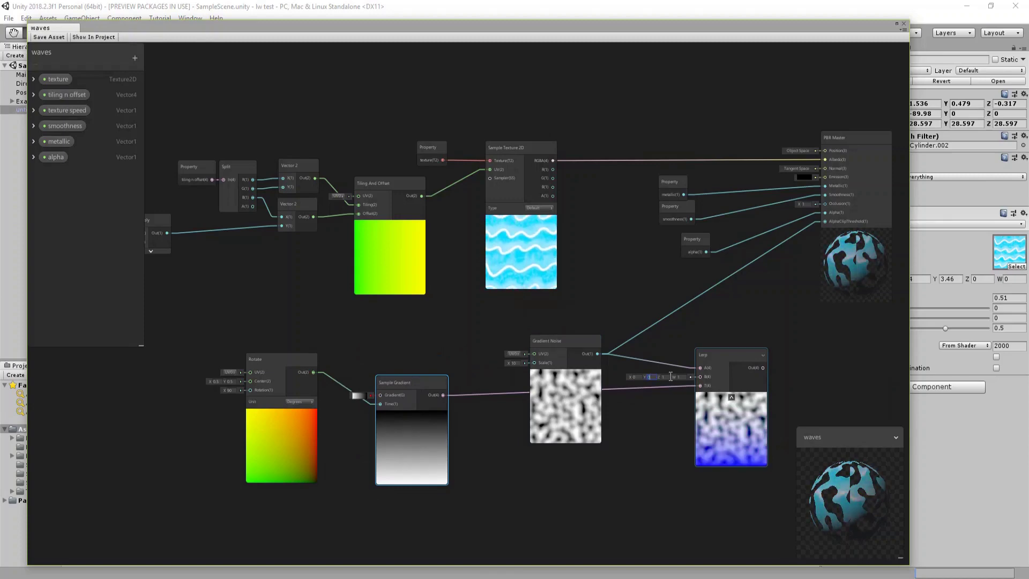
{"action": "type", "text": "0"}
{"action": "key", "text": "Tab"}
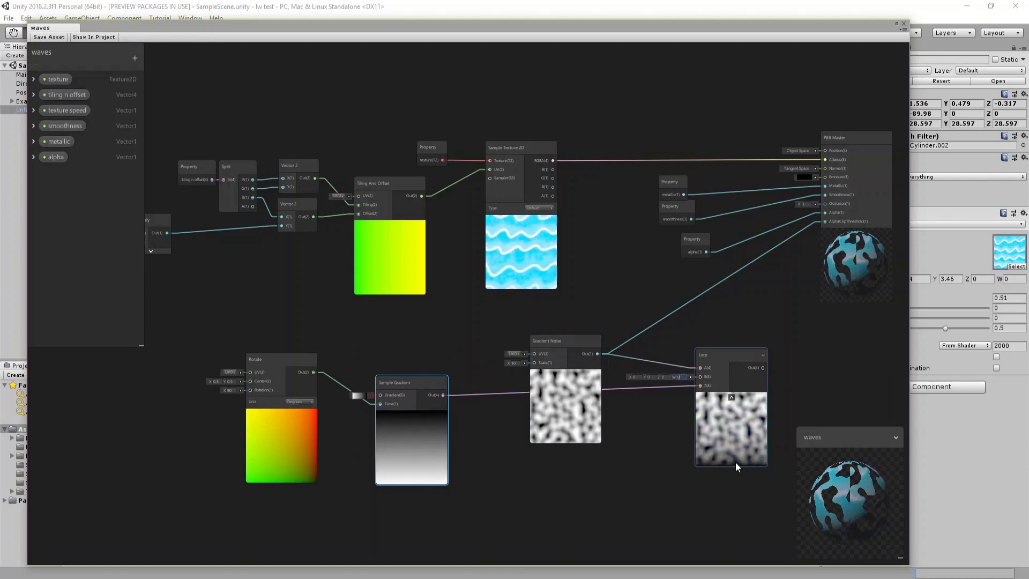
Feed the Gradient Noise into the Lerp's B input instead of A and connect the Lerp output to the PBR Master's AlphaClipThreshold.
{"action": "left_click_drag", "start_coordinate": [700, 367], "coordinate": [715, 333]}
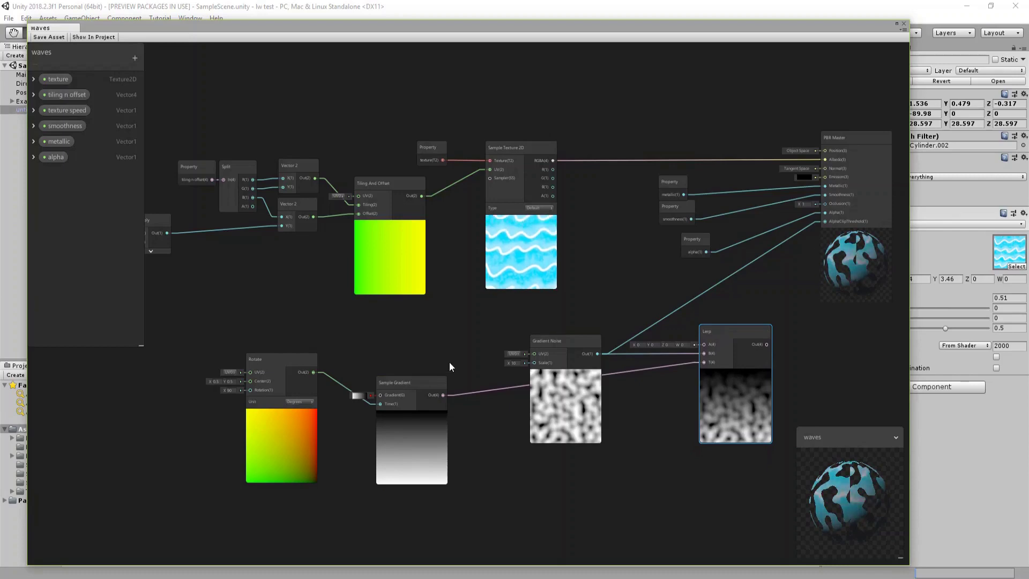
{"action": "left_click", "coordinate": [361, 396]}
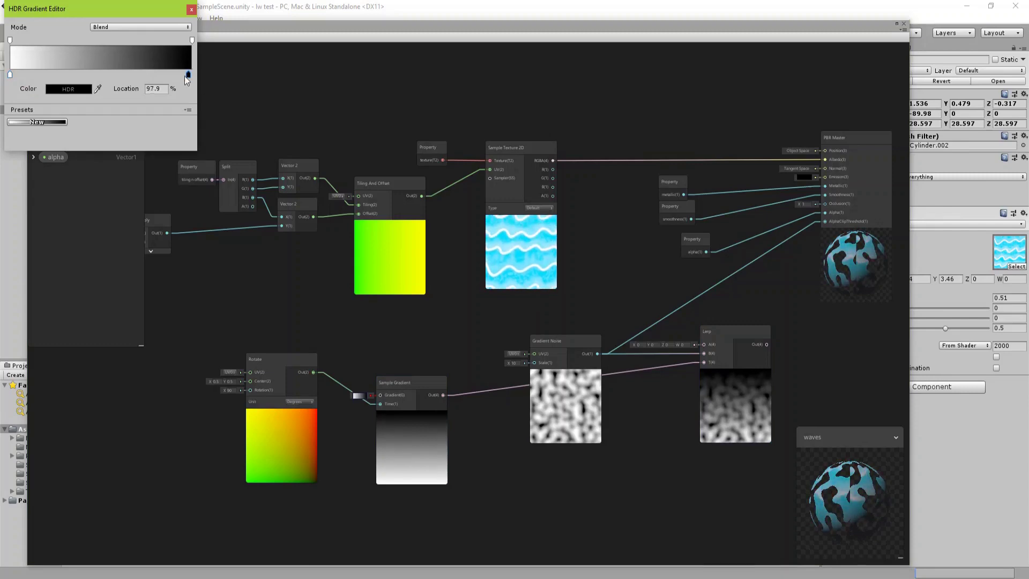
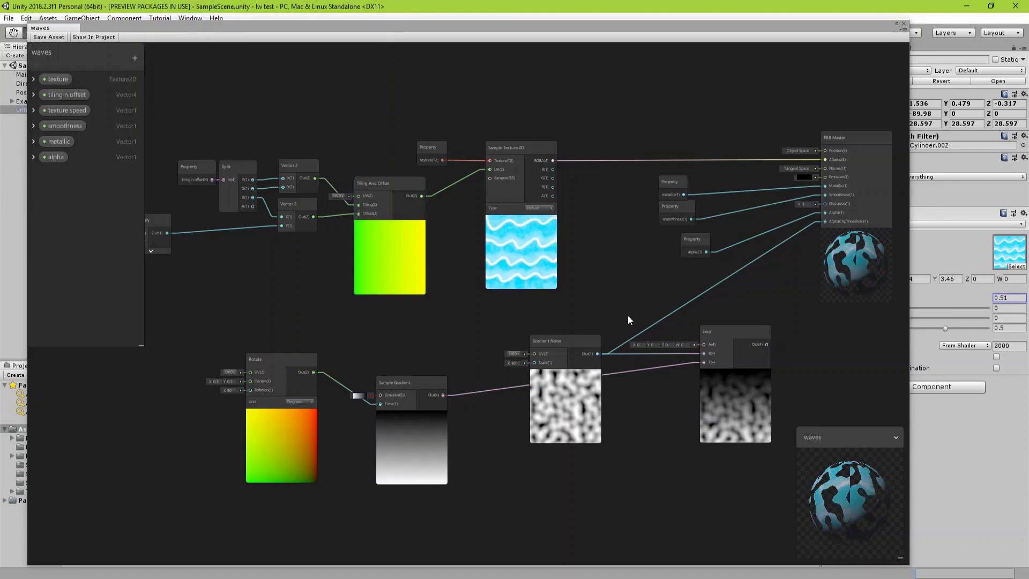
{"action": "left_click_drag", "start_coordinate": [726, 339], "coordinate": [708, 332]}
{"action": "middle_click_drag", "start_coordinate": [718, 329], "coordinate": [629, 326]}
{"action": "mouse_move", "coordinate": [629, 327]}
{"action": "left_mouse_down"}
{"action": "mouse_move", "coordinate": [599, 320]}
{"action": "mouse_move", "coordinate": [718, 227]}
{"action": "left_mouse_up"}
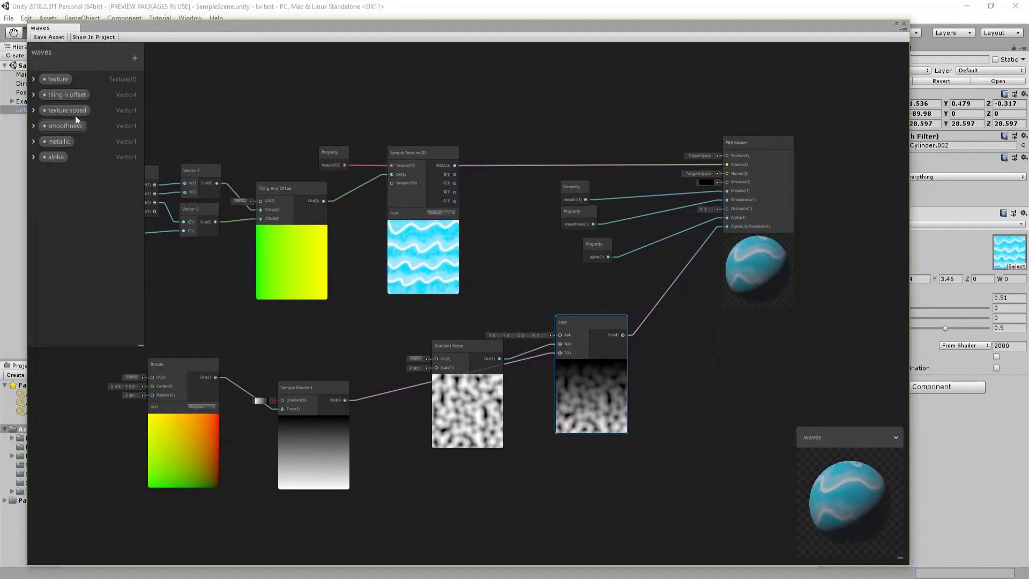
Save the shader graph asset and lower the waves material's alpha to 0.279 on the horn in the scene.
{"action": "left_click", "coordinate": [57, 36]}
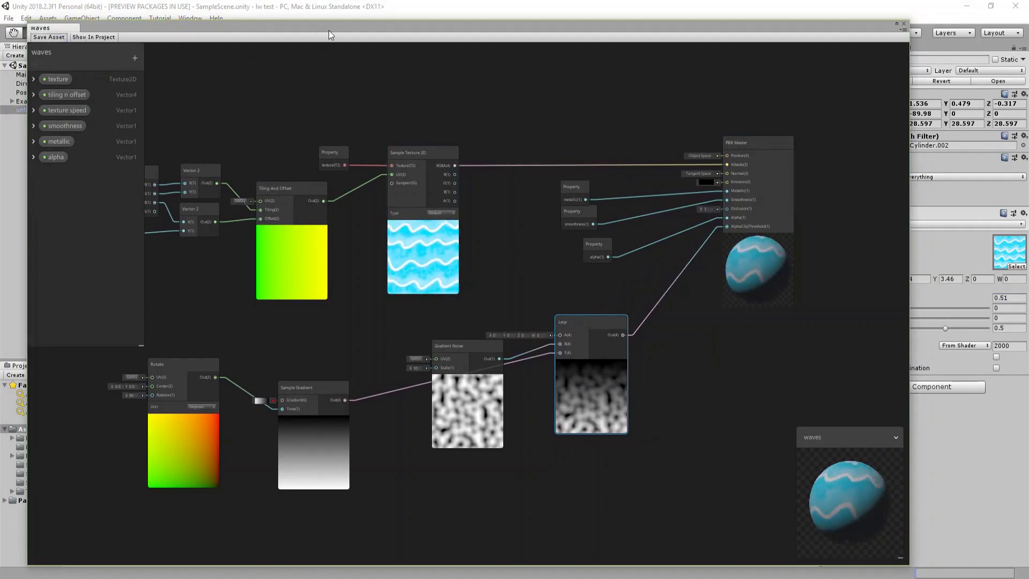
{"action": "left_click_drag", "start_coordinate": [362, 34], "coordinate": [351, 500]}
{"action": "left_click_drag", "start_coordinate": [480, 273], "coordinate": [494, 243], "text": "alt"}
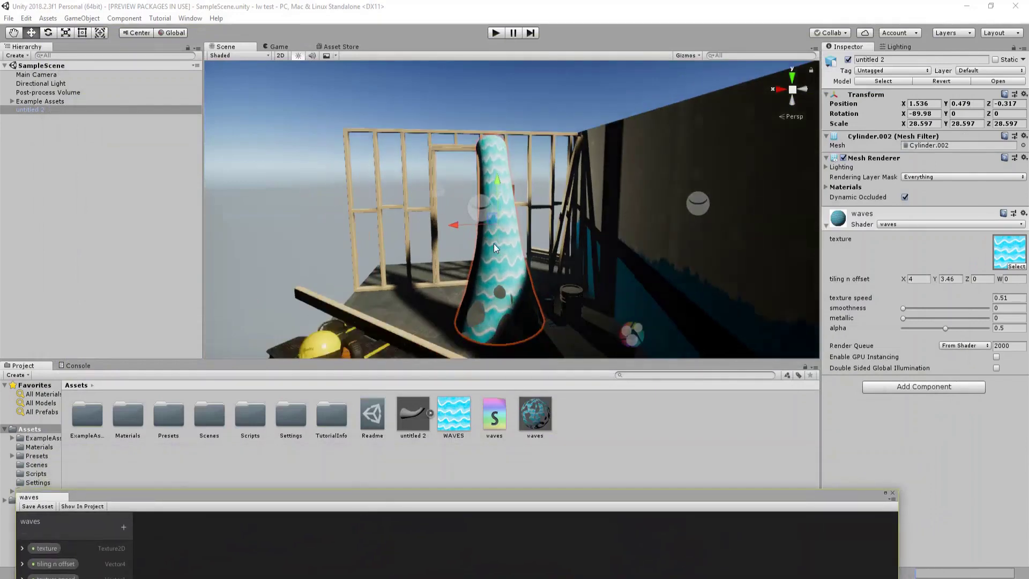
{"action": "mouse_move", "coordinate": [941, 328]}
{"action": "left_mouse_down"}
{"action": "mouse_move", "coordinate": [906, 329]}
{"action": "mouse_move", "coordinate": [961, 337]}
{"action": "mouse_move", "coordinate": [925, 333]}
{"action": "left_mouse_up"}
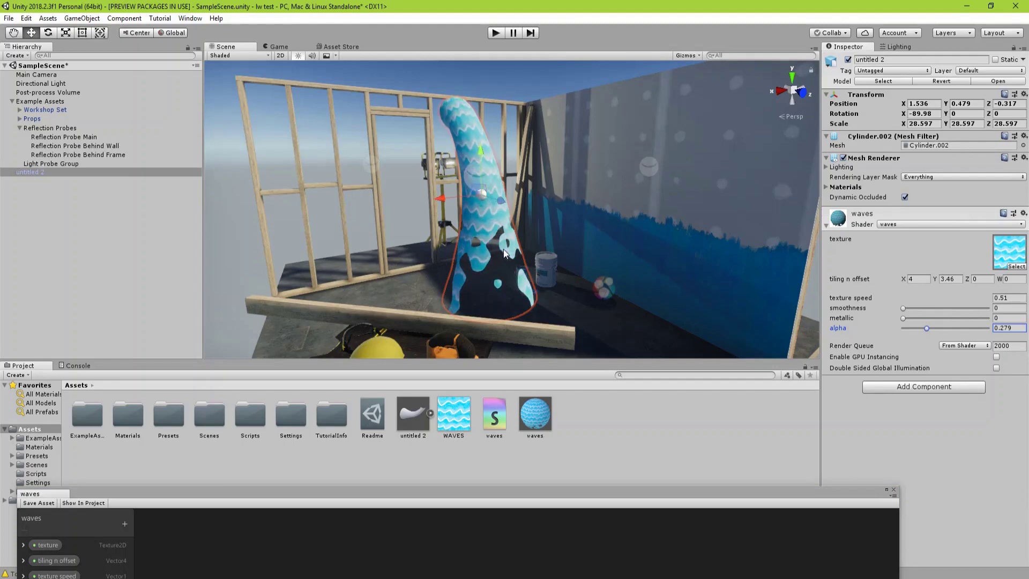
Bring the shader graph back over the scene and add a Vector1 property named "cutout size".
{"action": "left_click_drag", "start_coordinate": [512, 495], "coordinate": [545, 44]}
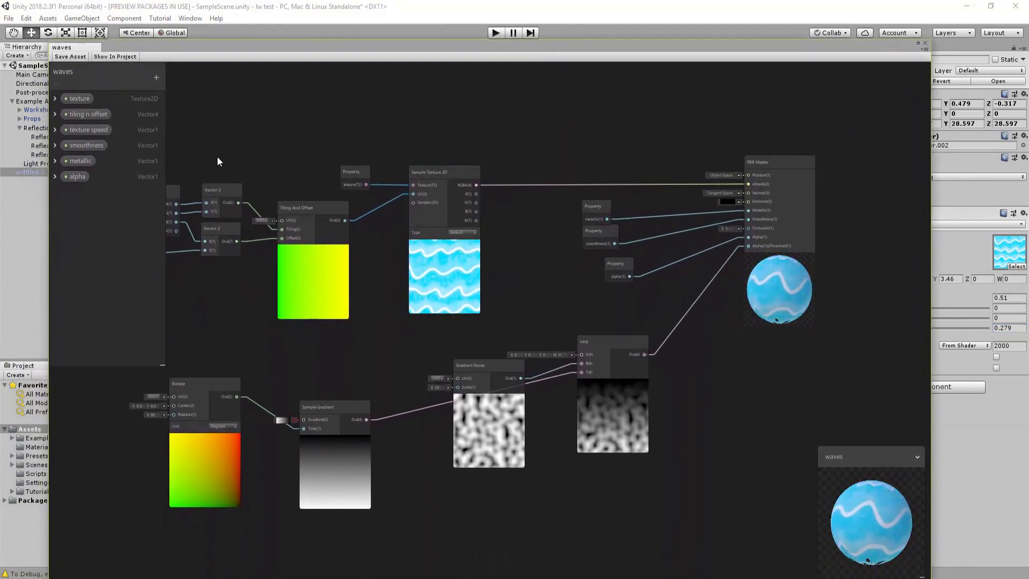
{"action": "left_click", "coordinate": [156, 77]}
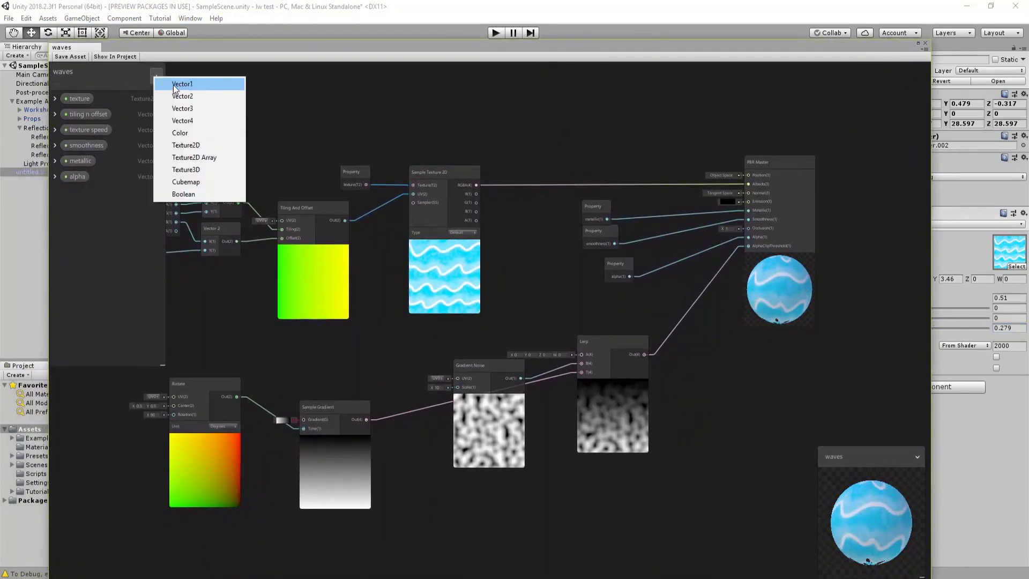
{"action": "left_click", "coordinate": [177, 84]}
{"action": "type", "text": "cuto"}
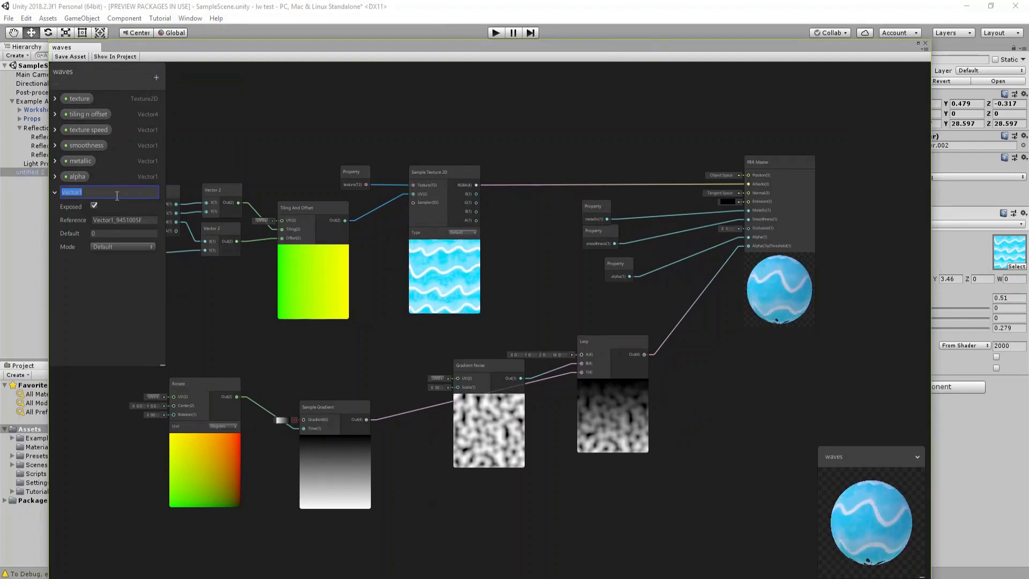
{"action": "type", "text": "ut size"}
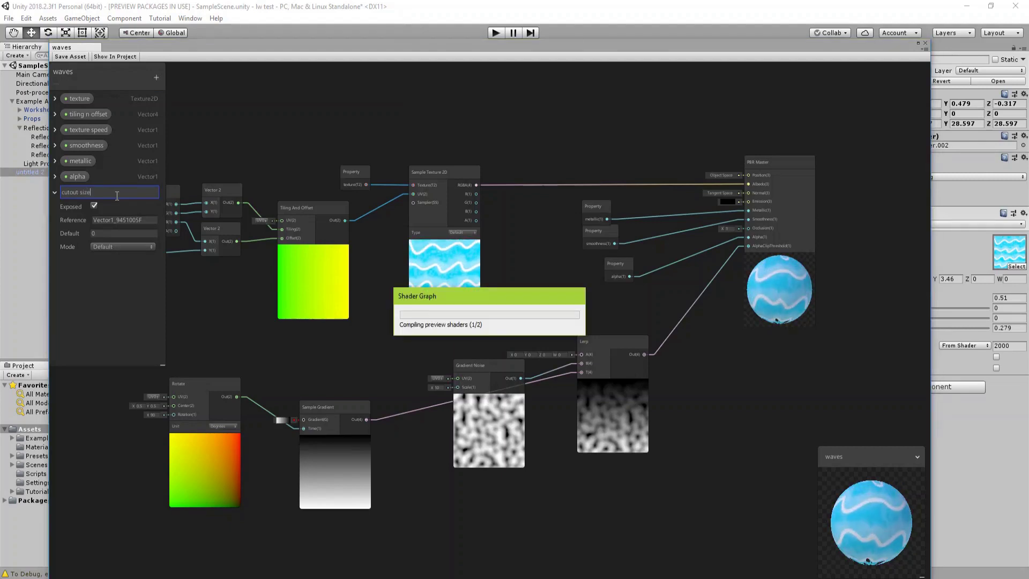
Connect the cutout size property to the Gradient Noise's Scale, set its default to 5 and save the shader graph.
{"action": "left_click_drag", "start_coordinate": [91, 190], "coordinate": [449, 397]}
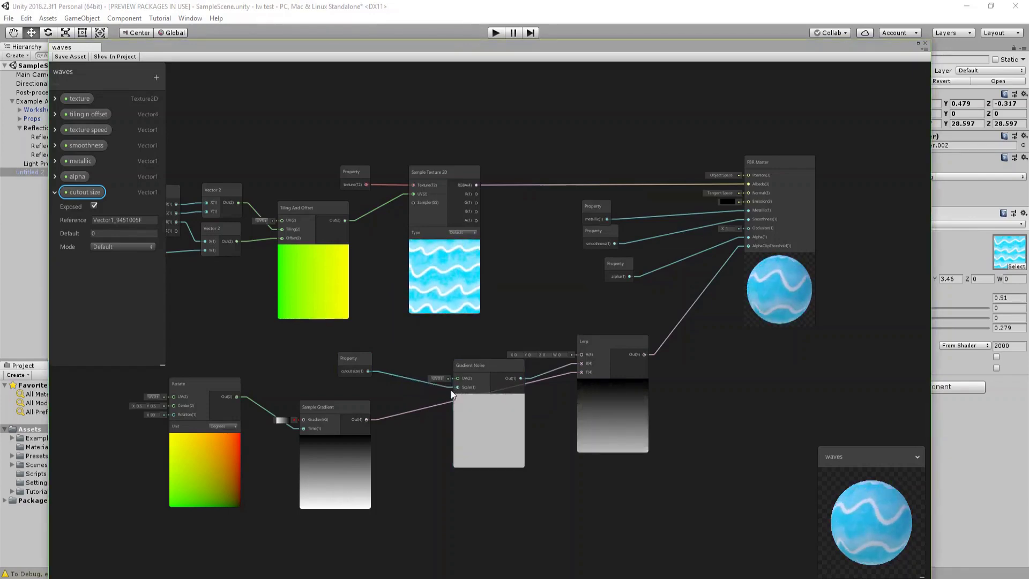
{"action": "left_click", "coordinate": [120, 234]}
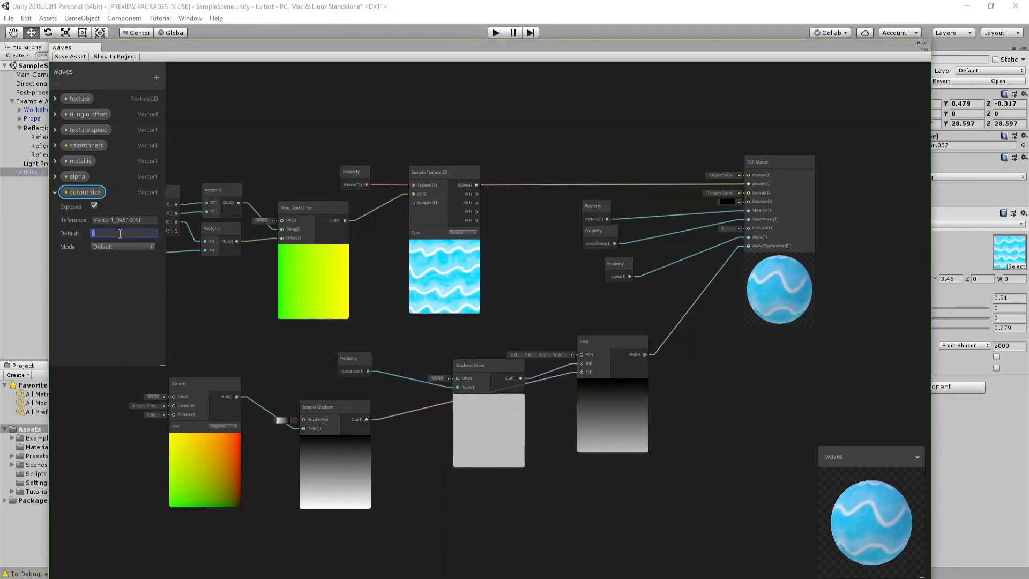
{"action": "type", "text": "5"}
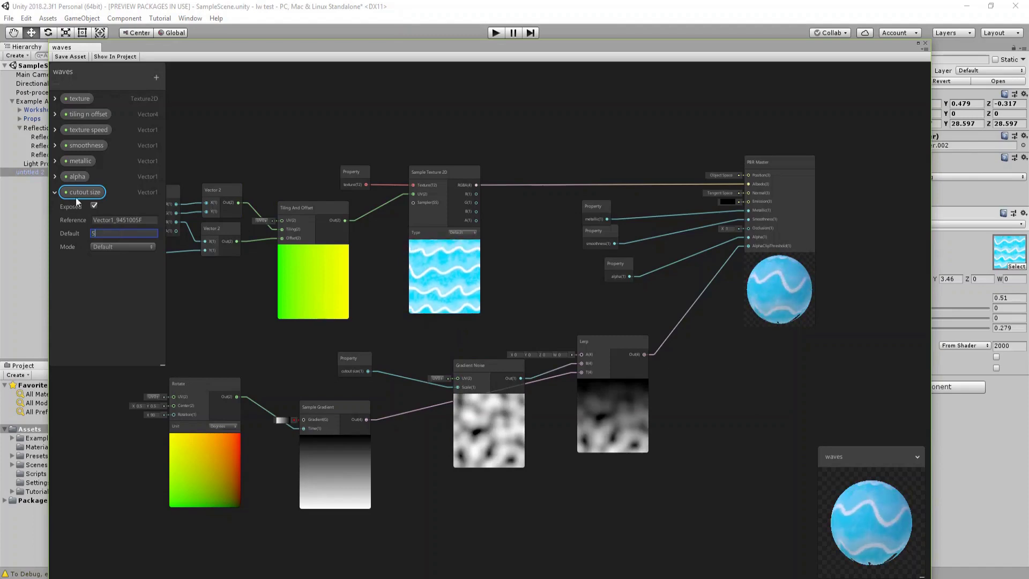
{"action": "left_click", "coordinate": [74, 56]}
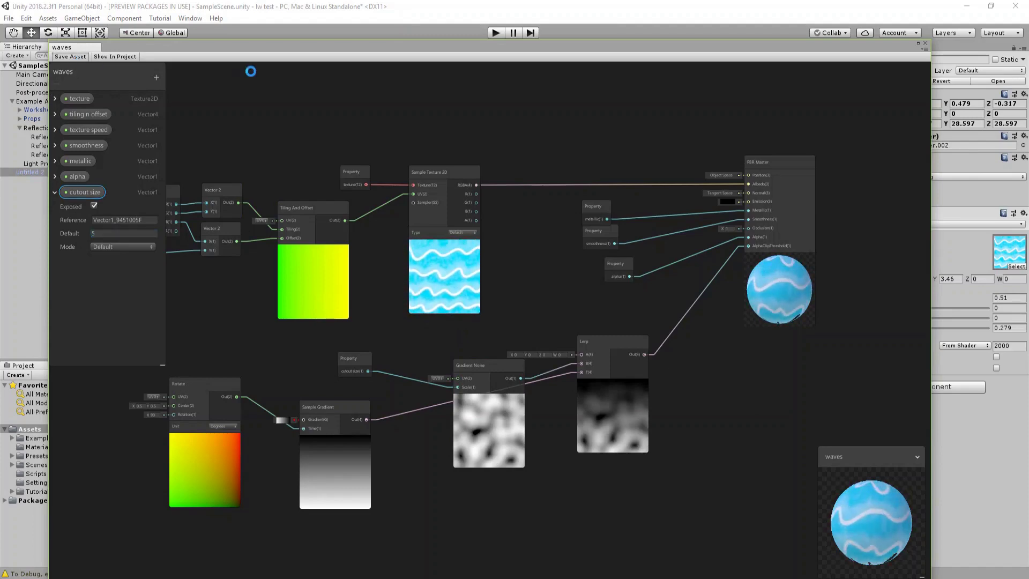
Move the shader graph window away from the scene and set the waves material's cutout size to 21.05.
{"action": "left_click_drag", "start_coordinate": [298, 48], "coordinate": [238, 481]}
{"action": "left_click_drag", "start_coordinate": [965, 340], "coordinate": [345, 353]}
{"action": "middle_click_drag", "start_coordinate": [615, 296], "coordinate": [603, 294]}
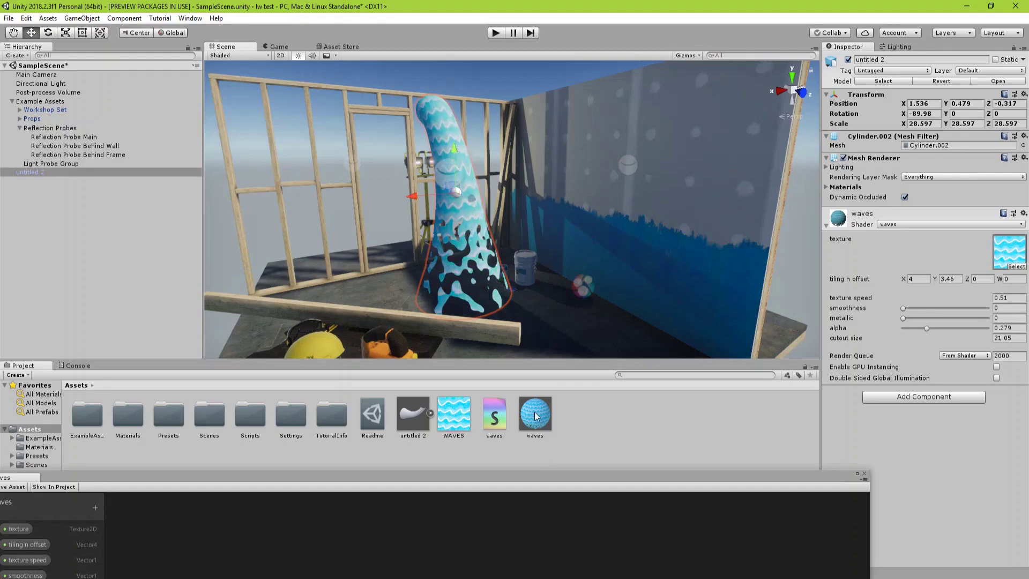
Bring the shader graph back and duplicate the Time and Multiply nodes, placing the copies below the originals, beside the Rotate node.
{"action": "left_click_drag", "start_coordinate": [531, 474], "coordinate": [590, 86]}
{"action": "middle_click_drag", "start_coordinate": [490, 250], "coordinate": [619, 263]}
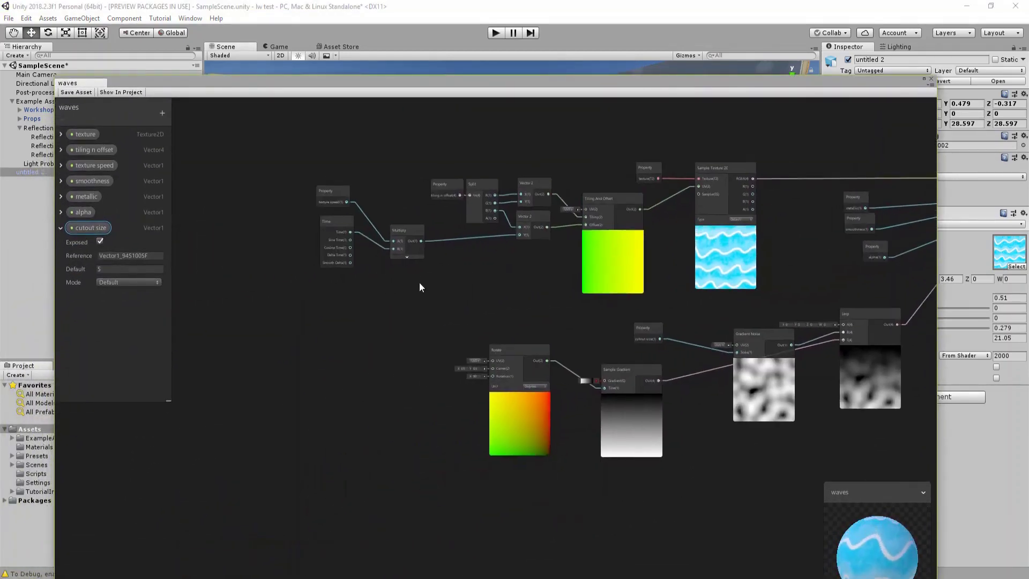
{"action": "left_click_drag", "start_coordinate": [346, 223], "coordinate": [322, 224]}
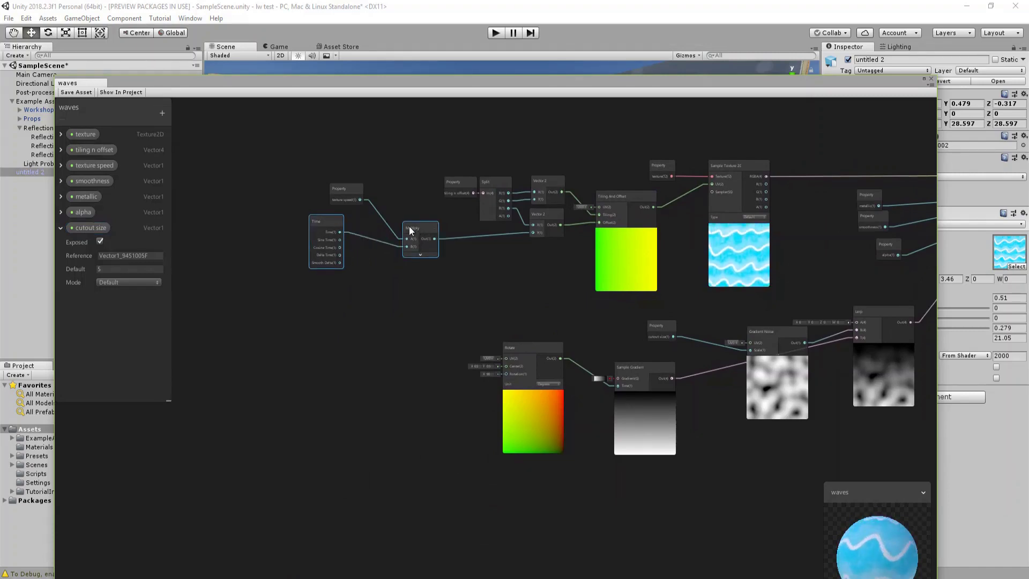
{"action": "key", "text": "ctrl+d"}
{"action": "left_click_drag", "start_coordinate": [417, 248], "coordinate": [367, 387]}
{"action": "middle_click_drag", "start_coordinate": [385, 370], "coordinate": [429, 336]}
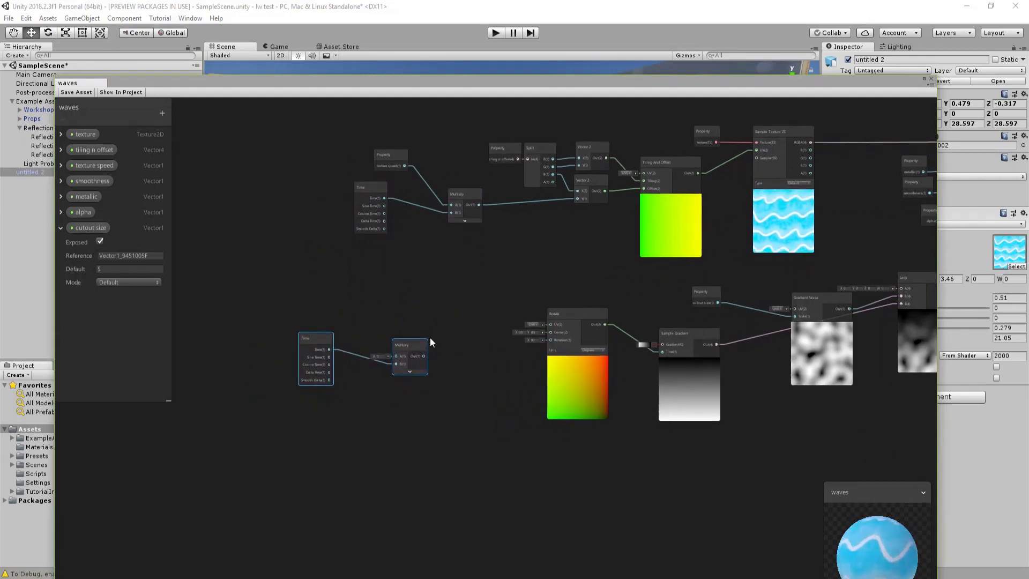
Move the Rotate and Sample Gradient nodes lower in the graph to make room beside the copied Multiply node.
{"action": "mouse_move", "coordinate": [405, 345]}
{"action": "left_mouse_down"}
{"action": "mouse_move", "coordinate": [366, 344]}
{"action": "mouse_move", "coordinate": [385, 330]}
{"action": "mouse_move", "coordinate": [420, 341]}
{"action": "left_mouse_up"}
{"action": "left_click_drag", "start_coordinate": [558, 325], "coordinate": [598, 397]}
{"action": "left_click_drag", "start_coordinate": [674, 339], "coordinate": [703, 405]}
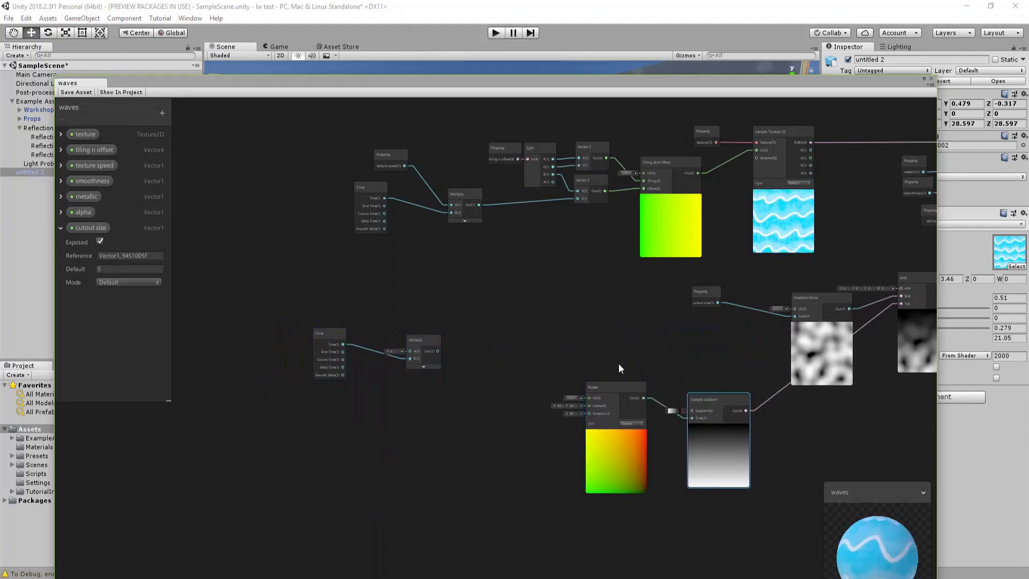
{"action": "mouse_move", "coordinate": [622, 387]}
{"action": "left_mouse_down"}
{"action": "mouse_move", "coordinate": [664, 419]}
{"action": "mouse_move", "coordinate": [635, 397]}
{"action": "left_mouse_up"}
{"action": "middle_click_drag", "start_coordinate": [634, 397], "coordinate": [569, 423]}
Duplicate the Tiling And Offset node below the original and connect the copied Multiply's output to its Offset input.
{"action": "left_click", "coordinate": [599, 189]}
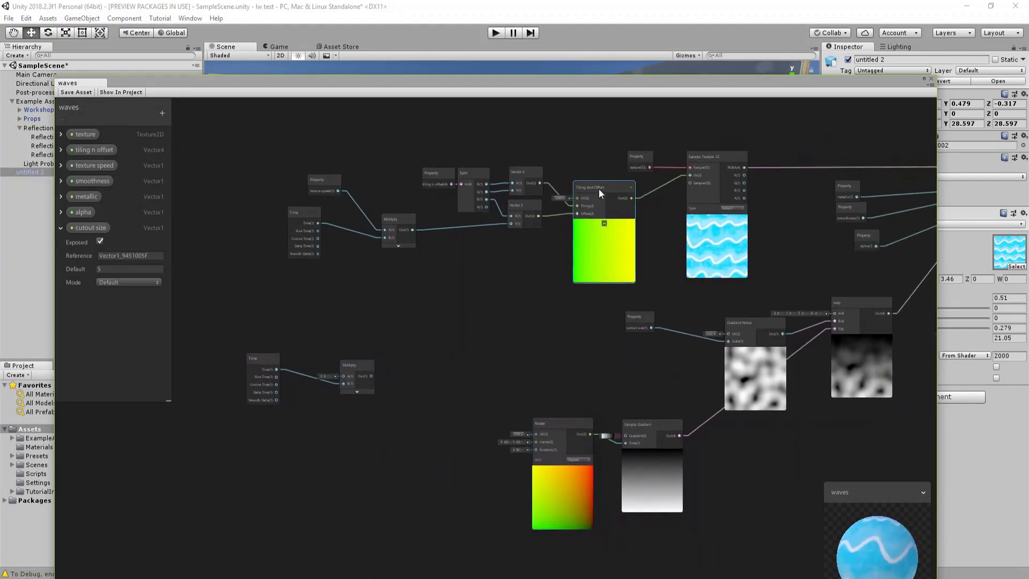
{"action": "key", "text": "ctrl+d"}
{"action": "left_click_drag", "start_coordinate": [606, 199], "coordinate": [562, 307]}
{"action": "left_click_drag", "start_coordinate": [249, 339], "coordinate": [531, 339]}
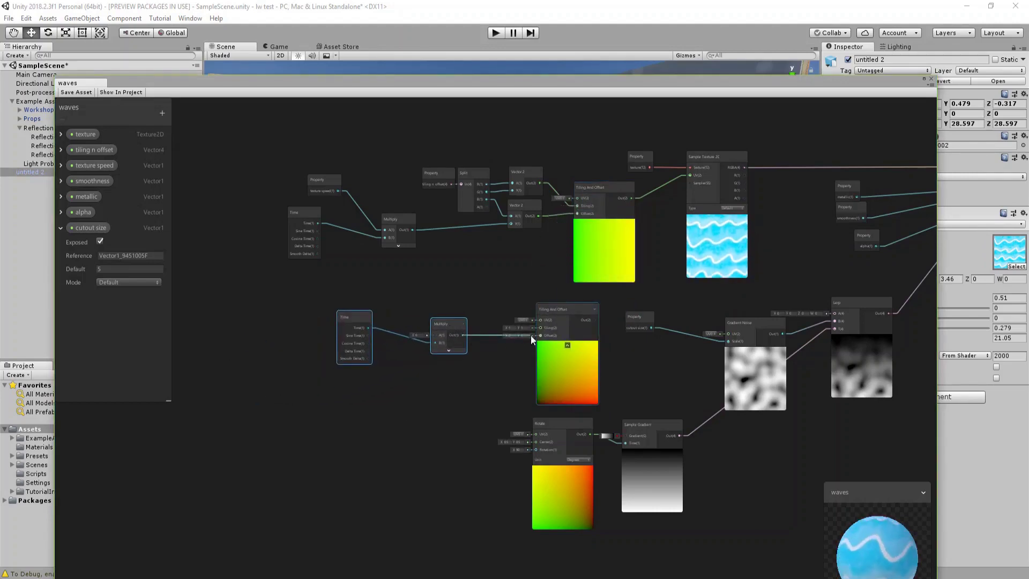
Place the cutout size property beside the Gradient Noise and feed the copied Tiling And Offset output into the noise's UV input.
{"action": "key", "text": "a"}
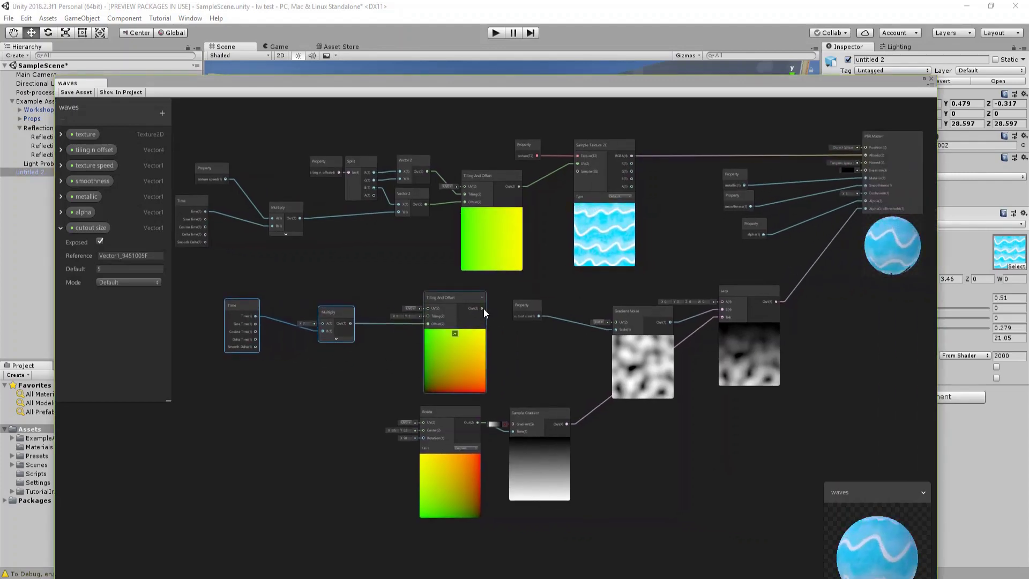
{"action": "left_click_drag", "start_coordinate": [535, 313], "coordinate": [586, 341]}
{"action": "left_click_drag", "start_coordinate": [482, 308], "coordinate": [633, 316]}
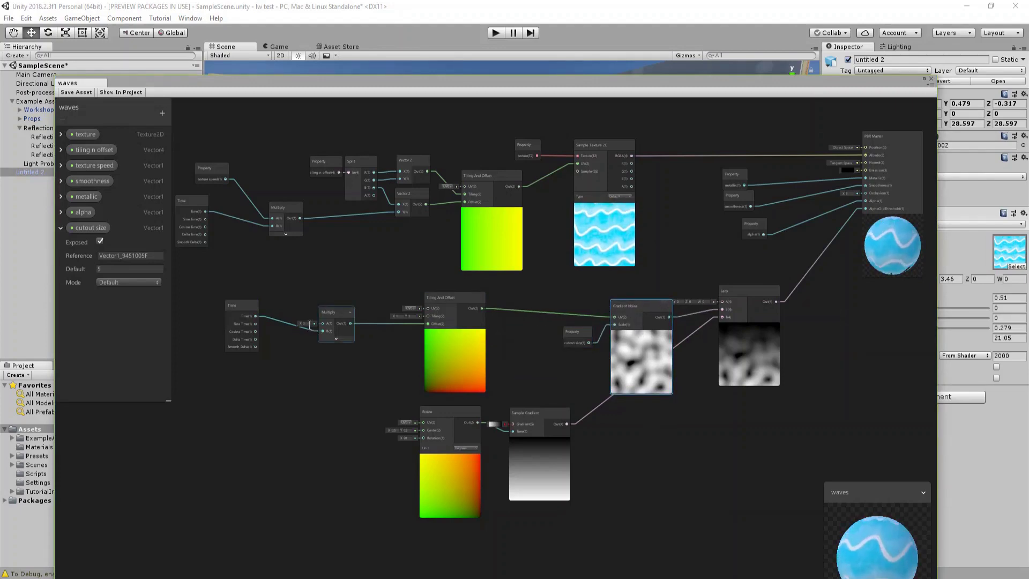
Add a Vector1 property named "cutout speed" with default 1 and connect it to the copied Multiply's A input.
{"action": "left_click_drag", "start_coordinate": [259, 312], "coordinate": [274, 343]}
{"action": "left_click", "coordinate": [163, 113]}
{"action": "left_click", "coordinate": [170, 117]}
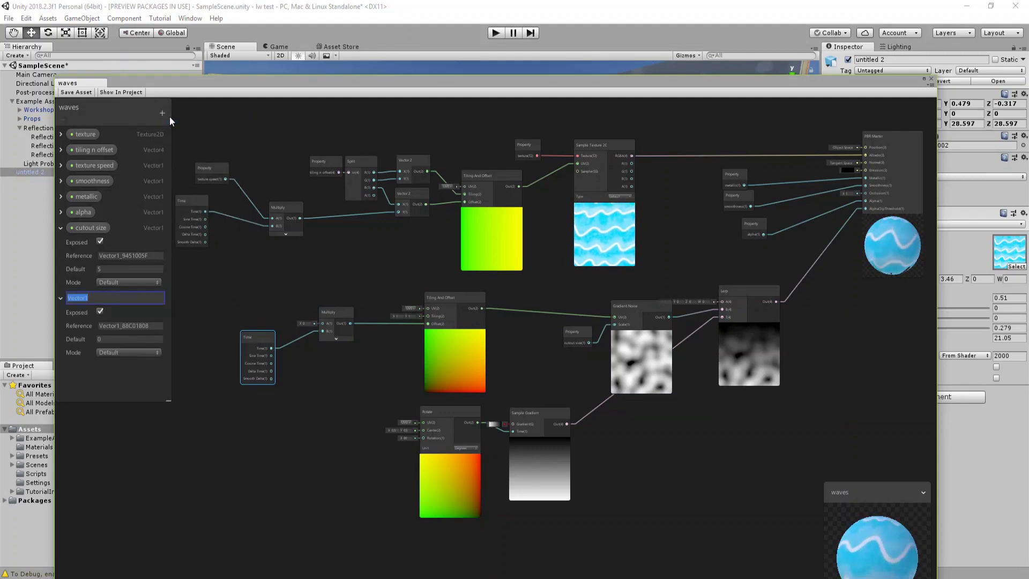
{"action": "type", "text": "cutout speed"}
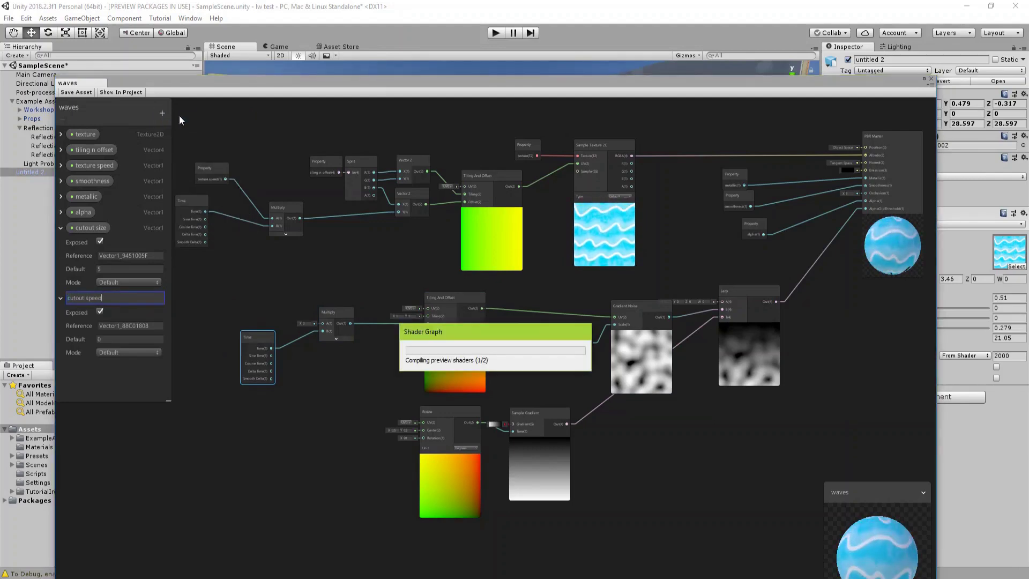
{"action": "key", "text": "Return"}
{"action": "left_click_drag", "start_coordinate": [92, 295], "coordinate": [322, 323]}
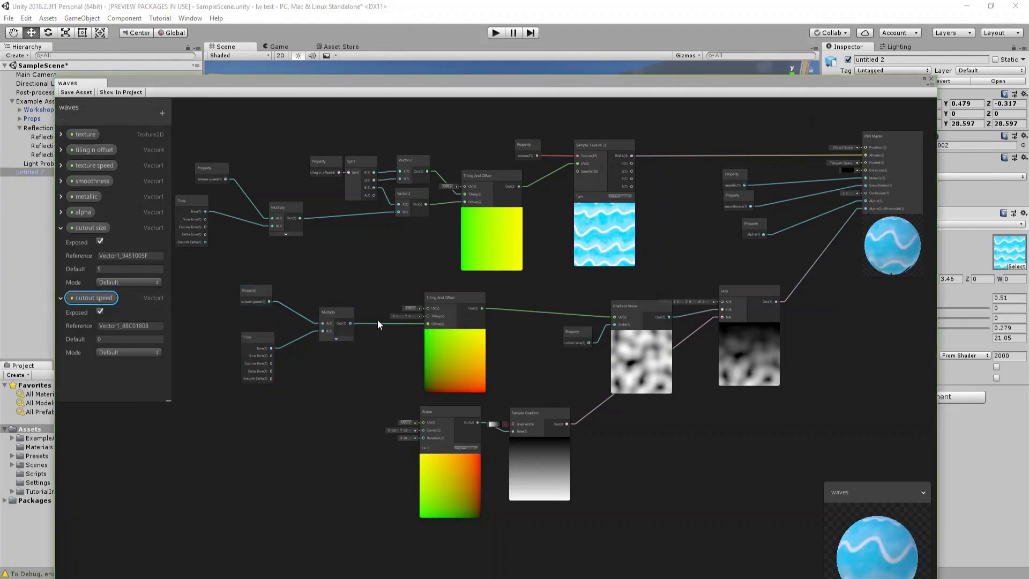
{"action": "middle_click_drag", "start_coordinate": [378, 319], "coordinate": [348, 315]}
{"action": "left_click", "coordinate": [115, 339]}
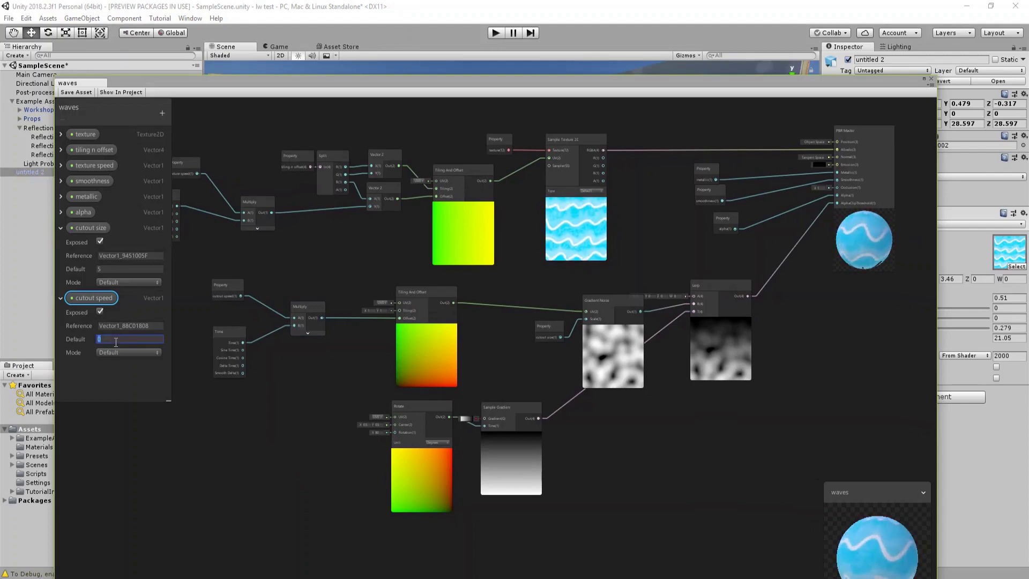
{"action": "type", "text": "1"}
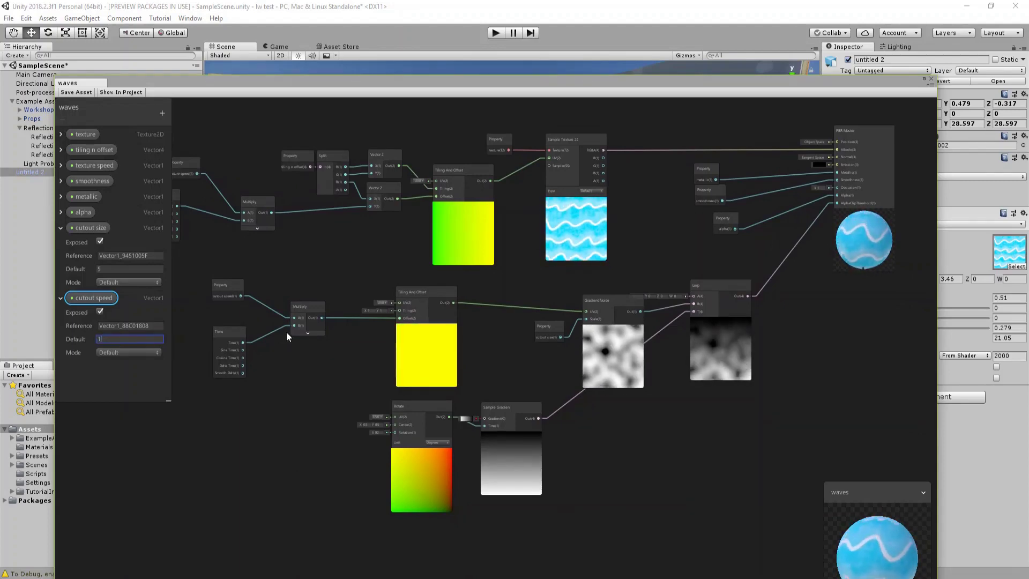
Insert a copied Vector 2 node between the lower Multiply and Tiling And Offset, with the Multiply output feeding its Y input.
{"action": "left_click_drag", "start_coordinate": [308, 307], "coordinate": [281, 307]}
{"action": "left_click", "coordinate": [260, 201]}
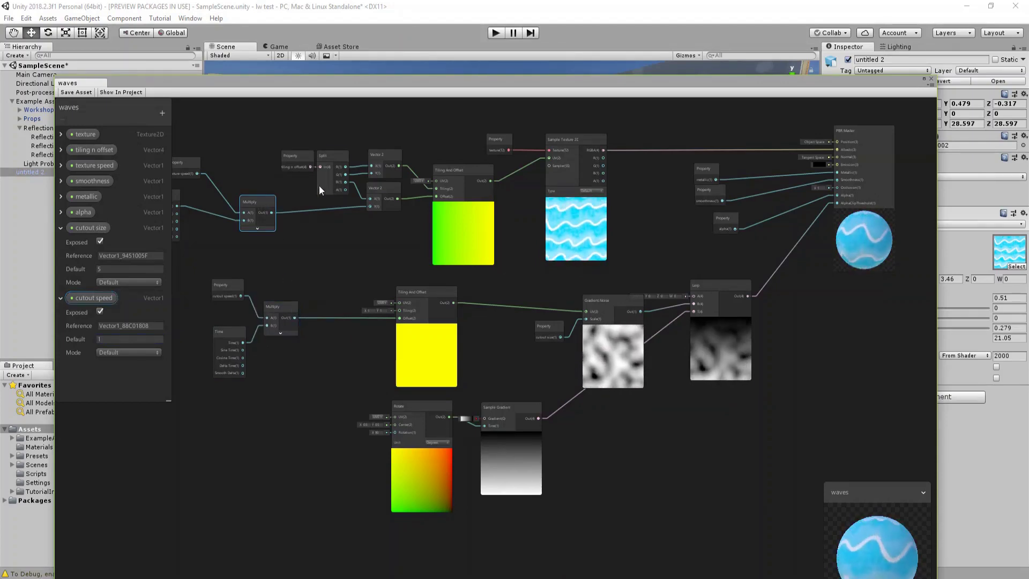
{"action": "left_click_drag", "start_coordinate": [385, 193], "coordinate": [396, 322]}
{"action": "left_click_drag", "start_coordinate": [333, 296], "coordinate": [351, 309]}
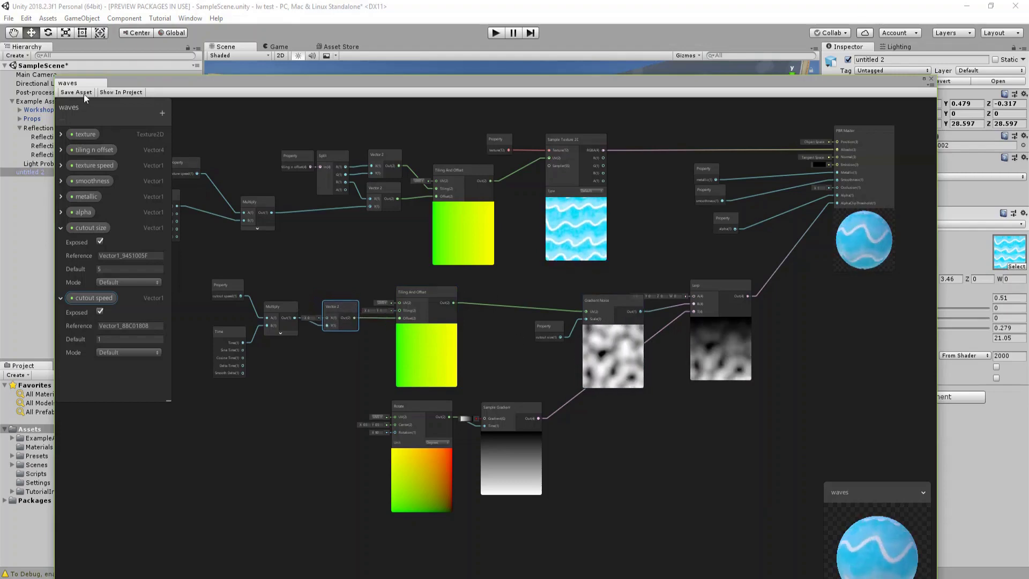
Save the shader graph, uncover the scene and set the waves material's cutout speed to 0.28 and texture speed to 1.
{"action": "left_click_drag", "start_coordinate": [385, 81], "coordinate": [348, 523]}
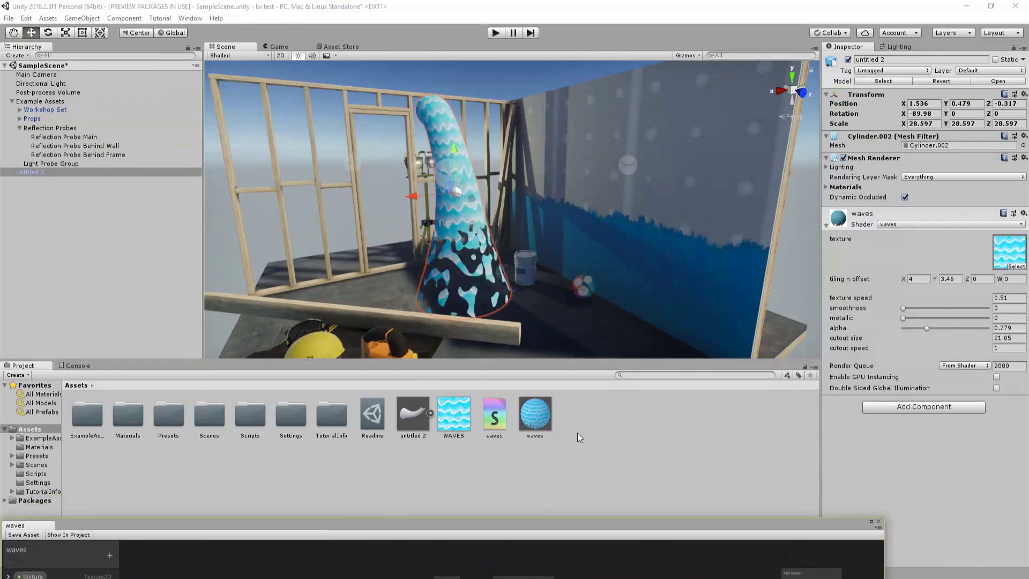
{"action": "left_click", "coordinate": [928, 350]}
{"action": "left_click_drag", "start_coordinate": [924, 349], "coordinate": [924, 349]}
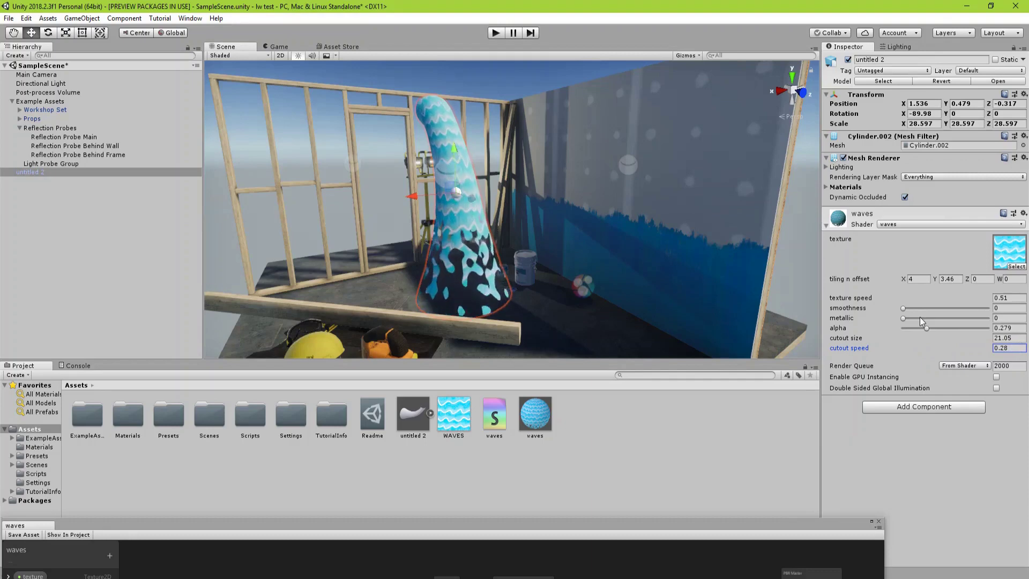
{"action": "left_click", "coordinate": [998, 298]}
{"action": "type", "text": "1"}
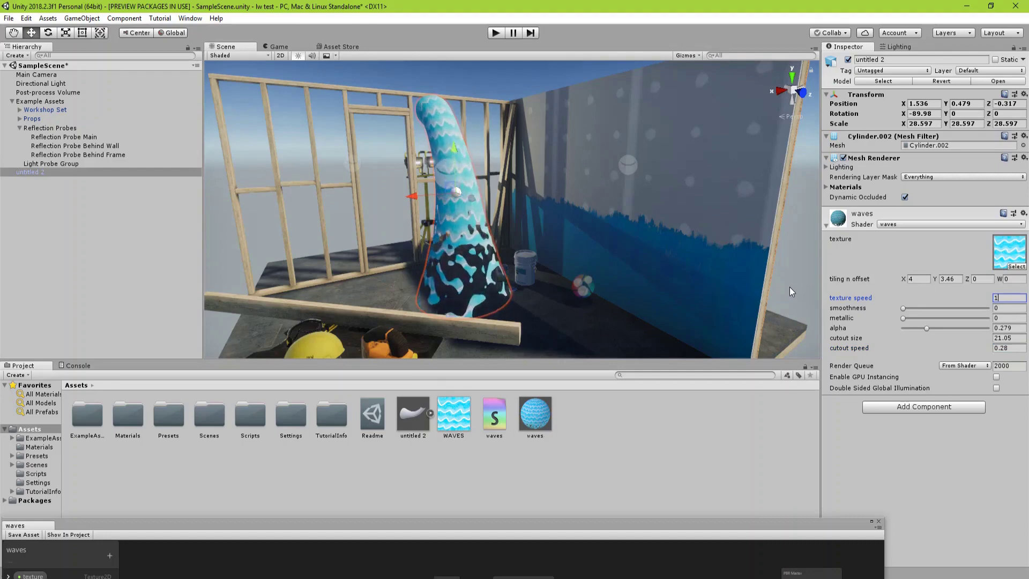
Set the waves material's alpha to 0.285 and inspect the animated cutout around the horn's base.
{"action": "left_click_drag", "start_coordinate": [658, 266], "coordinate": [568, 248], "text": "alt"}
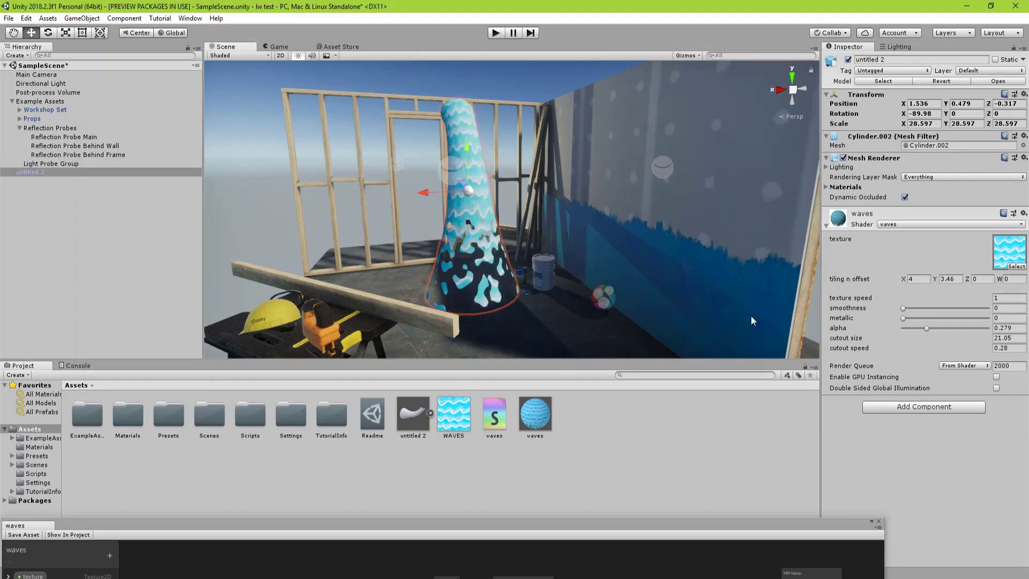
{"action": "mouse_move", "coordinate": [926, 329]}
{"action": "left_mouse_down"}
{"action": "mouse_move", "coordinate": [945, 329]}
{"action": "mouse_move", "coordinate": [906, 330]}
{"action": "mouse_move", "coordinate": [927, 329]}
{"action": "left_mouse_up"}
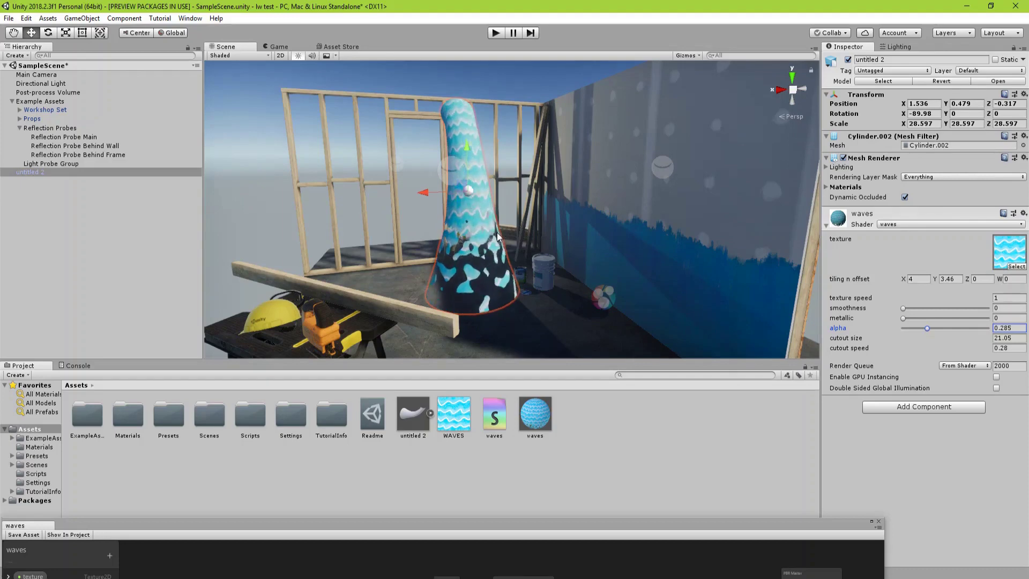
{"action": "scroll", "coordinate": [493, 246], "scroll_direction": "up", "scroll_amount": 6}
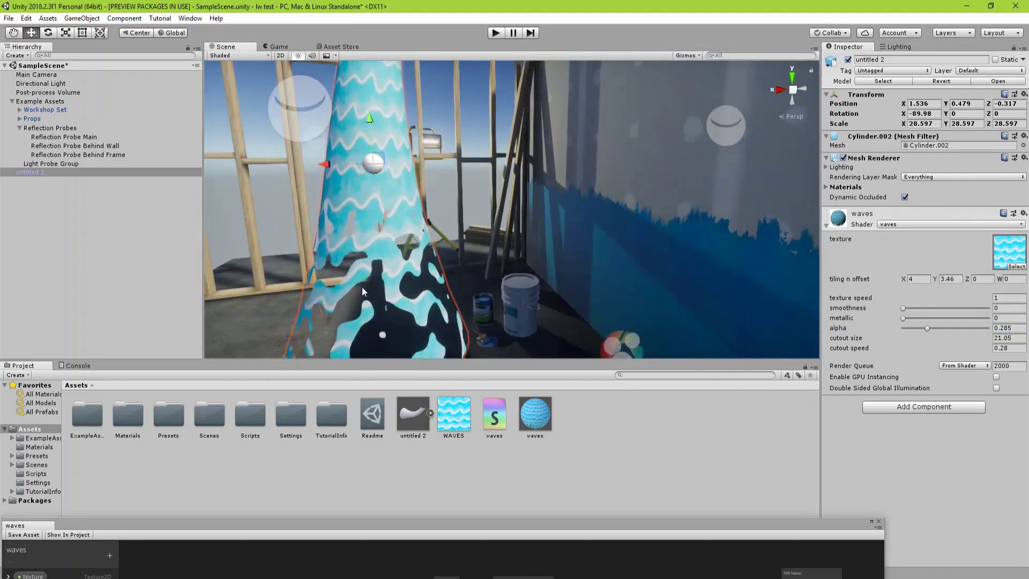
{"action": "left_click_drag", "start_coordinate": [371, 281], "coordinate": [433, 256], "text": "alt"}
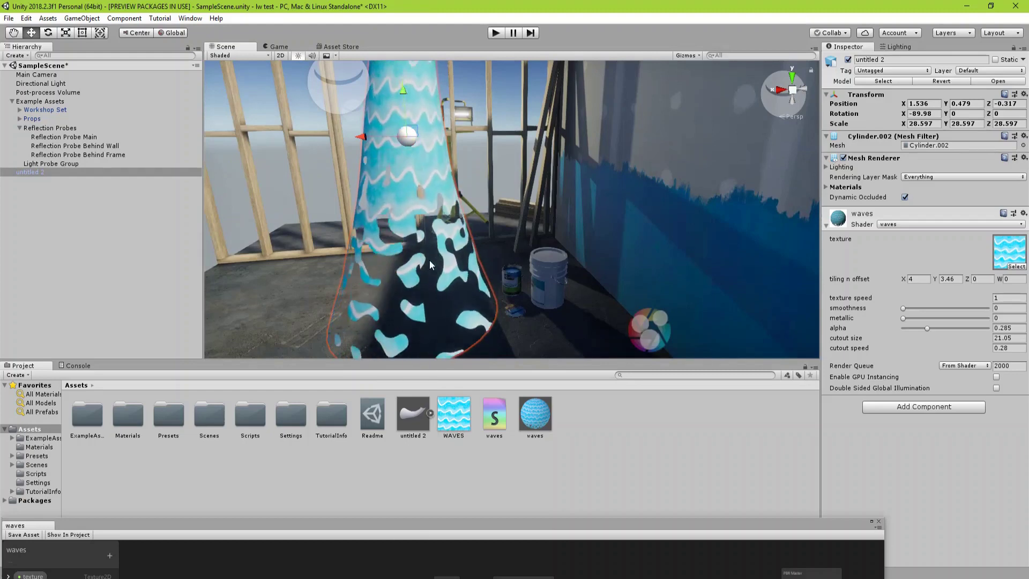
{"action": "left_click_drag", "start_coordinate": [390, 217], "coordinate": [403, 219], "text": "alt"}
{"action": "scroll", "coordinate": [403, 220], "scroll_direction": "down", "scroll_amount": 4}
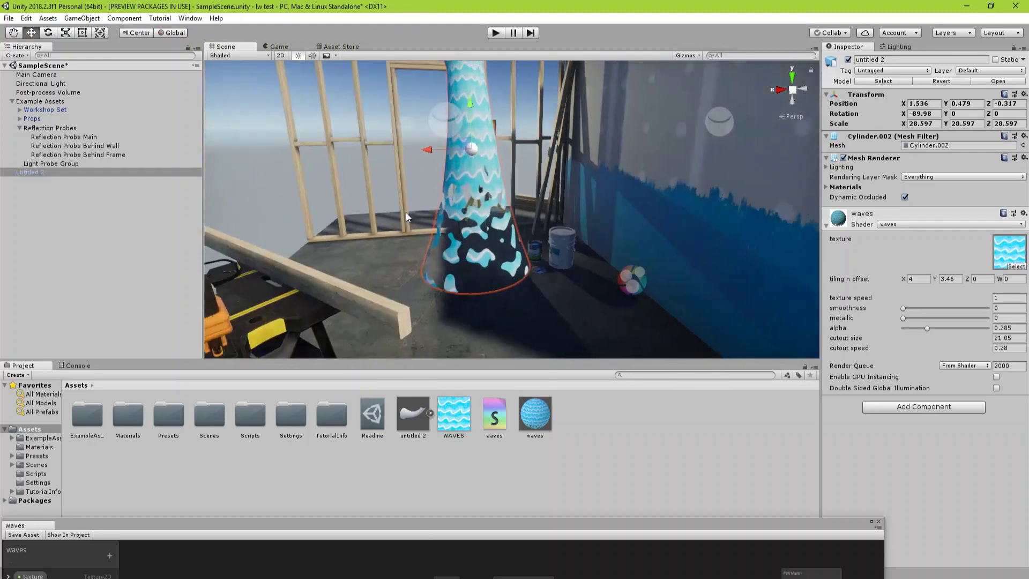